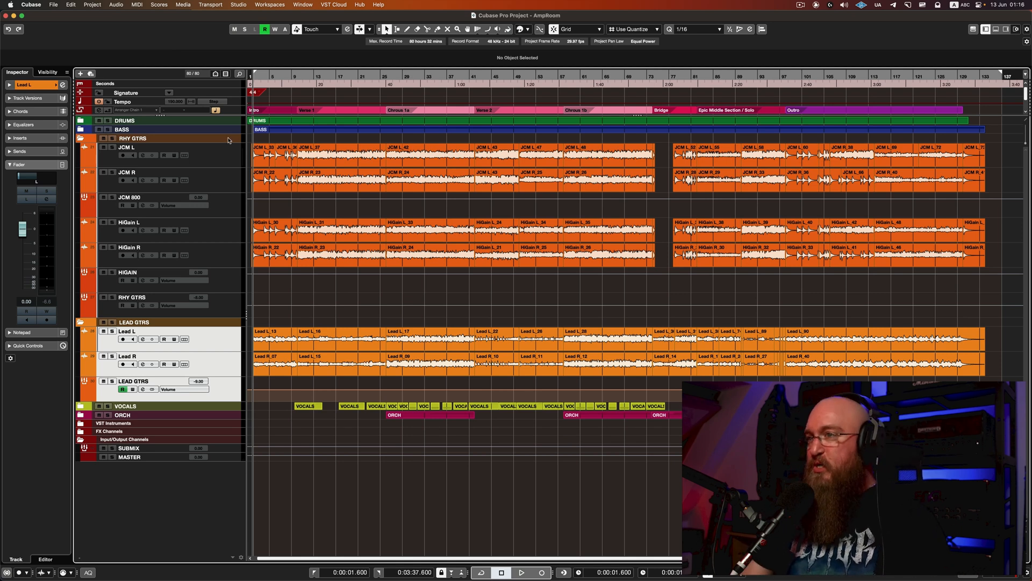
# Open the Amp Room insert on the JCM 800 track, then enlarge and reposition its window to show the whole amp.
pyautogui.click(233, 206)
pyautogui.click(38, 127)
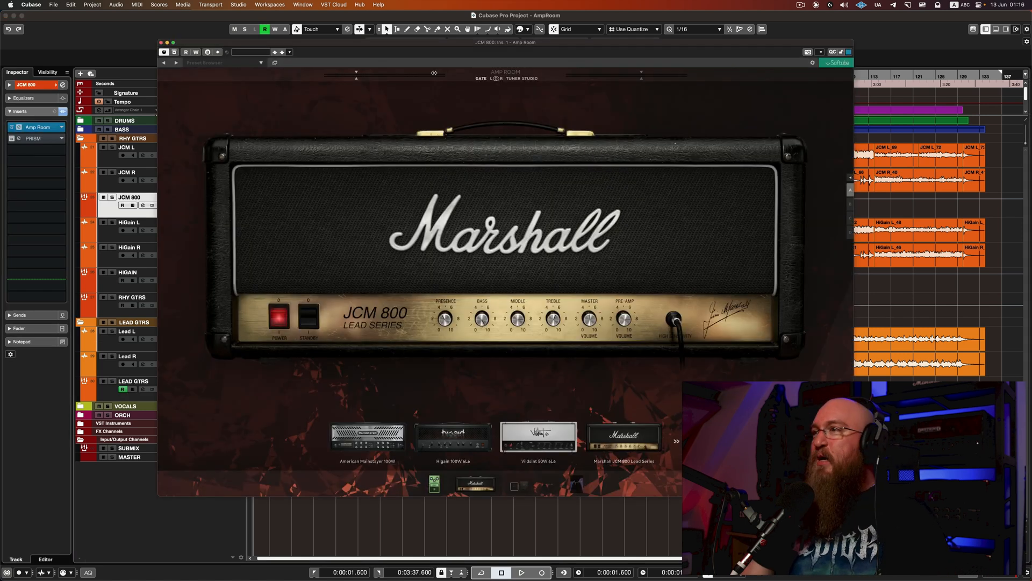
pyautogui.moveTo(431, 45); pyautogui.dragTo(387, 52)
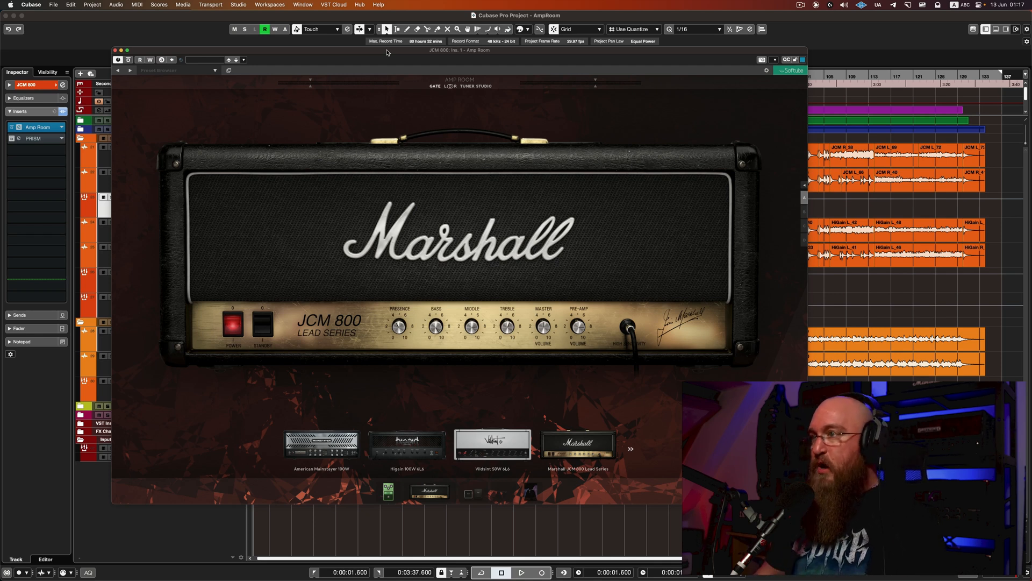
pyautogui.moveTo(395, 50)
pyautogui.mouseDown()
pyautogui.moveTo(420, 53)
pyautogui.moveTo(398, 53)
pyautogui.mouseUp()
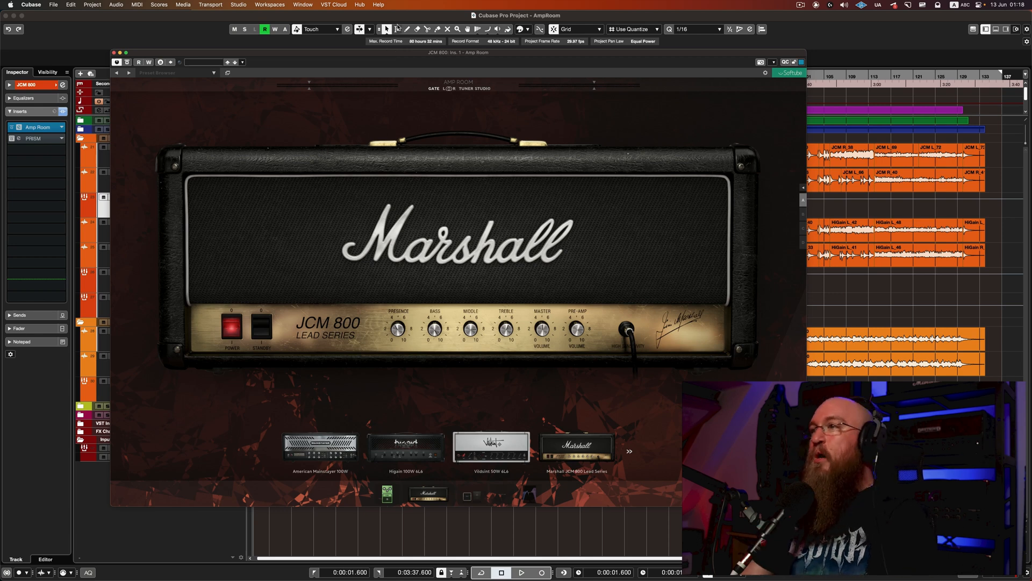
pyautogui.moveTo(402, 50); pyautogui.dragTo(380, 32)
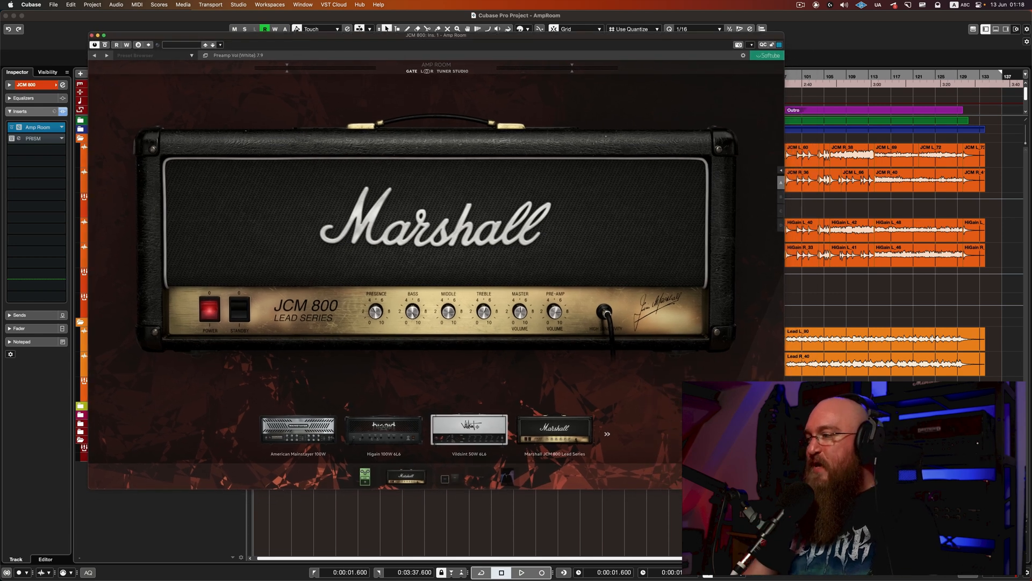
pyautogui.moveTo(784, 489); pyautogui.dragTo(853, 524)
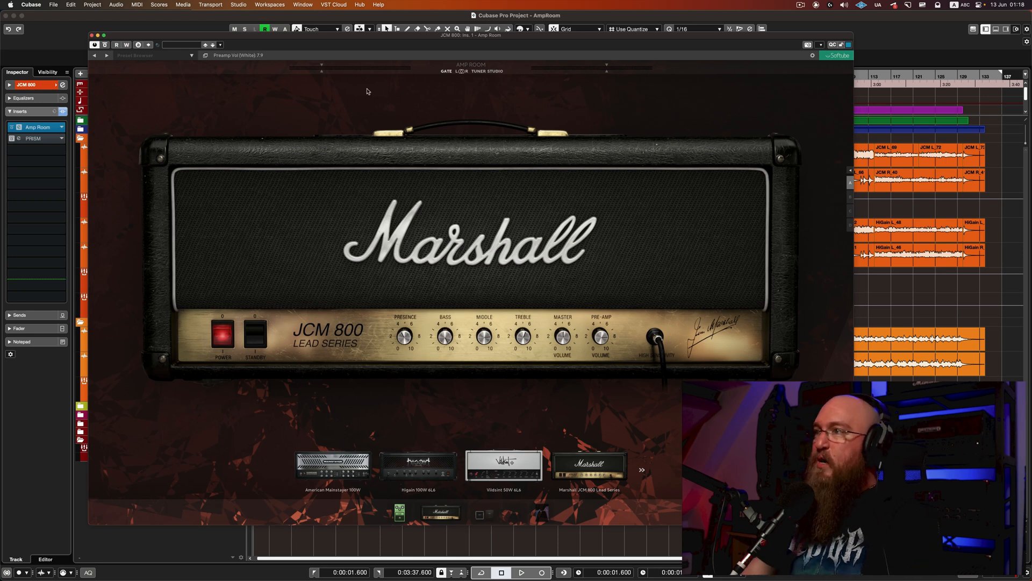
pyautogui.moveTo(400, 39); pyautogui.dragTo(416, 37)
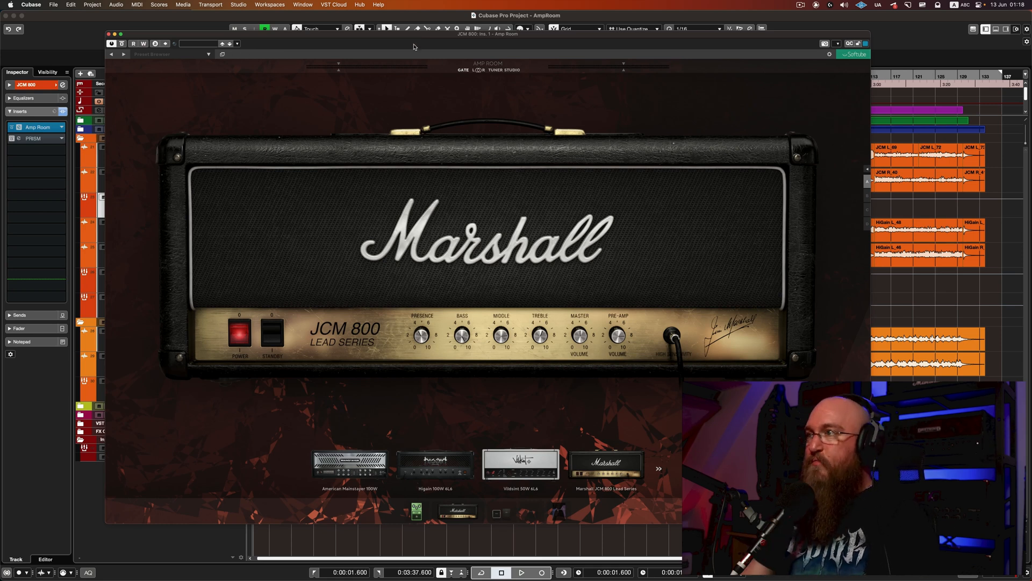
pyautogui.moveTo(417, 38); pyautogui.dragTo(413, 34)
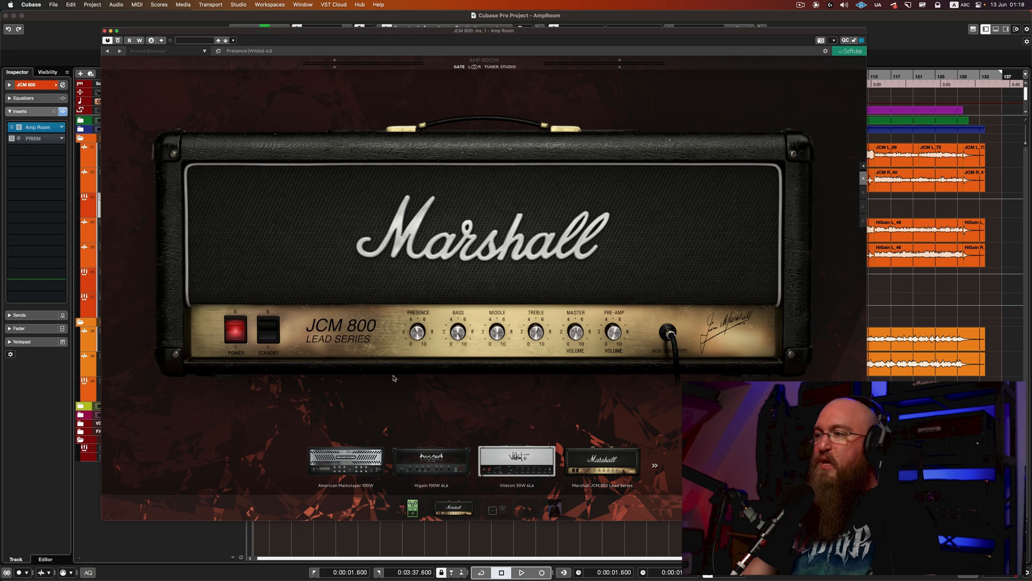
# Browse the American Mainstayer 100W, Higain 100W 6L6 and Vildsint 50W 6L6 amps, returning to the Marshall JCM800 Lead Series.
pyautogui.click(362, 462)
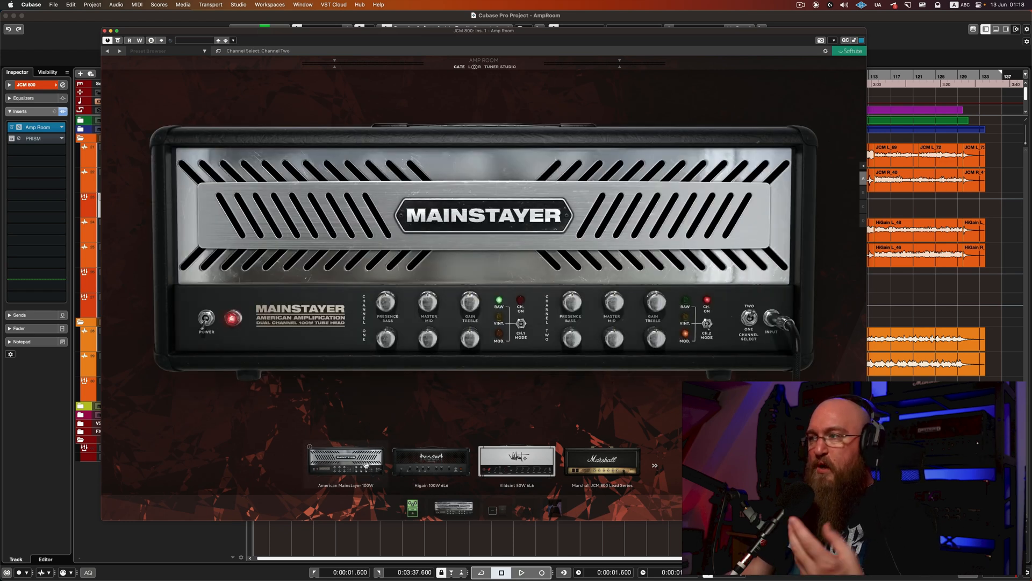
pyautogui.click(427, 468)
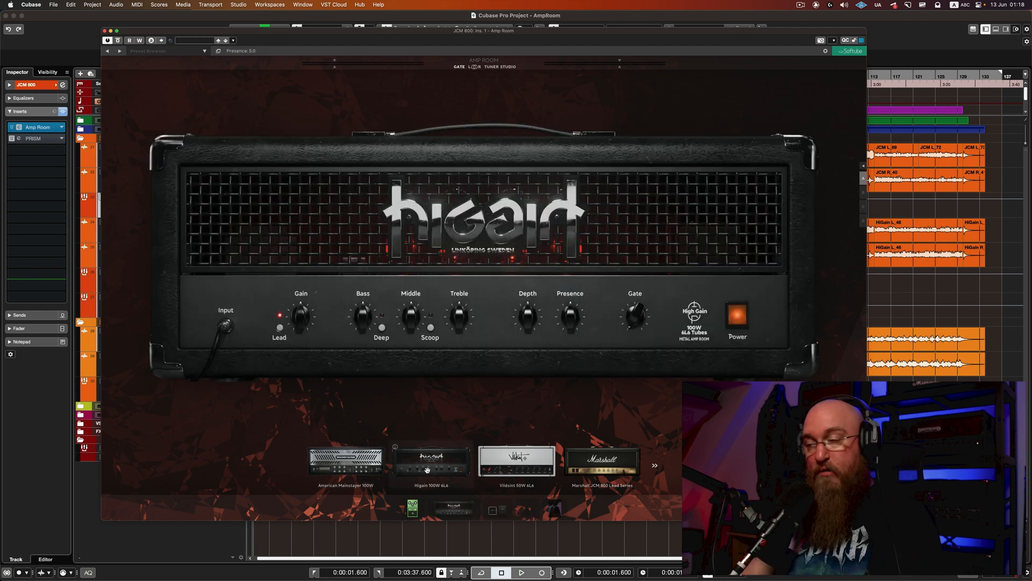
pyautogui.click(503, 467)
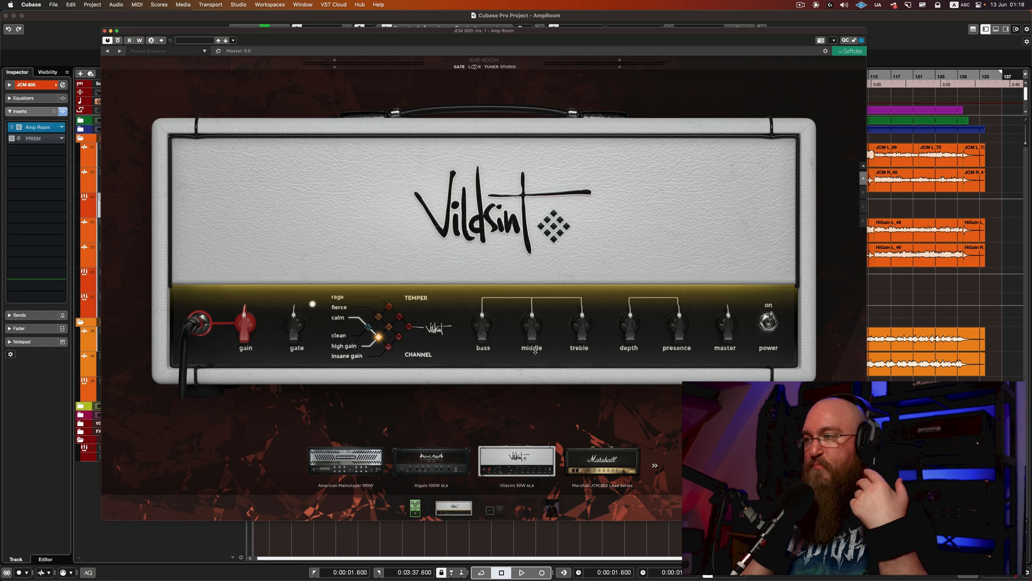
pyautogui.click(604, 466)
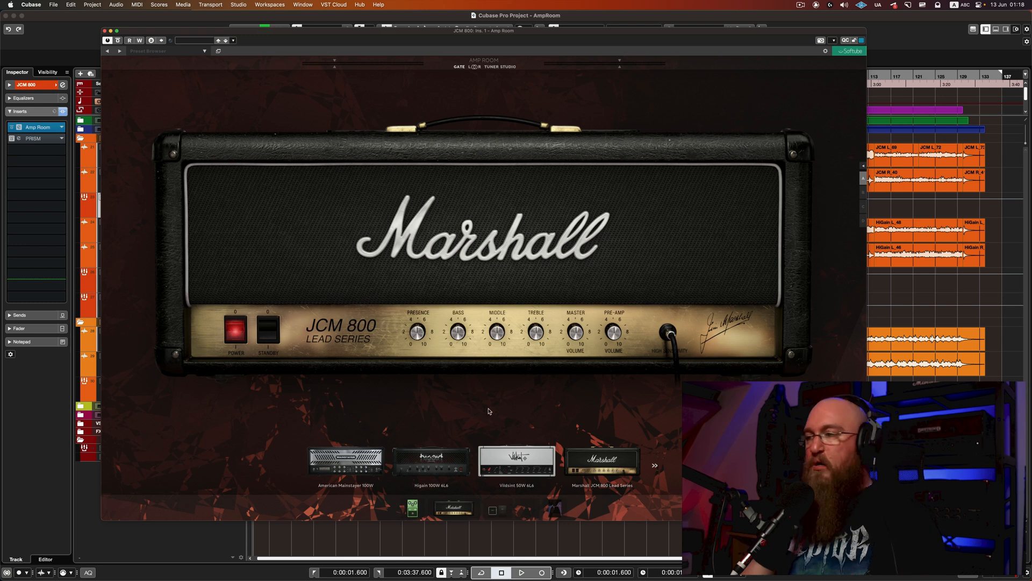
pyautogui.click(435, 459)
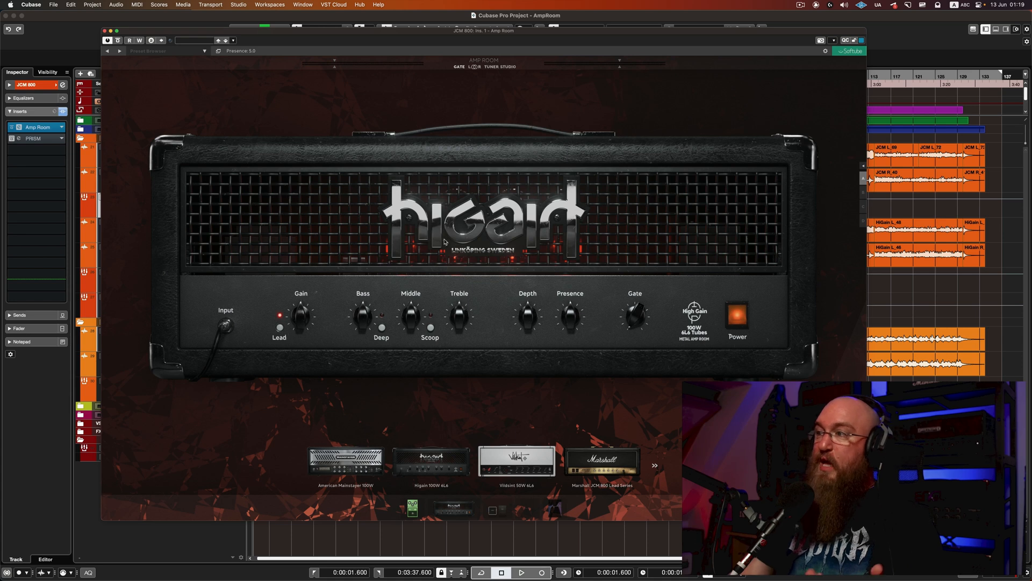
pyautogui.click(609, 465)
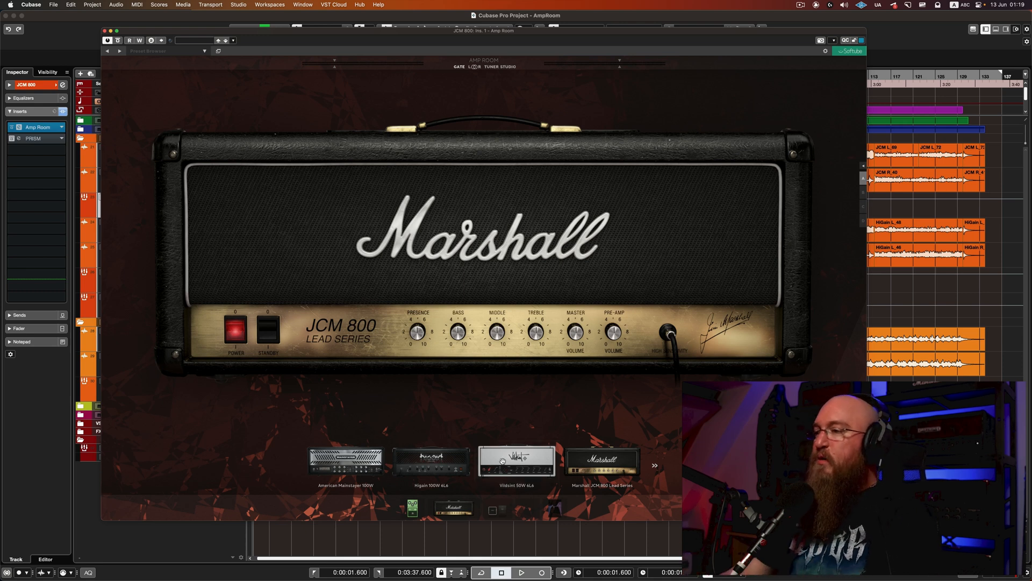
# Examine the Tube overdrive pedal and the Marshall head in the Amp Room signal chain.
pyautogui.click(411, 509)
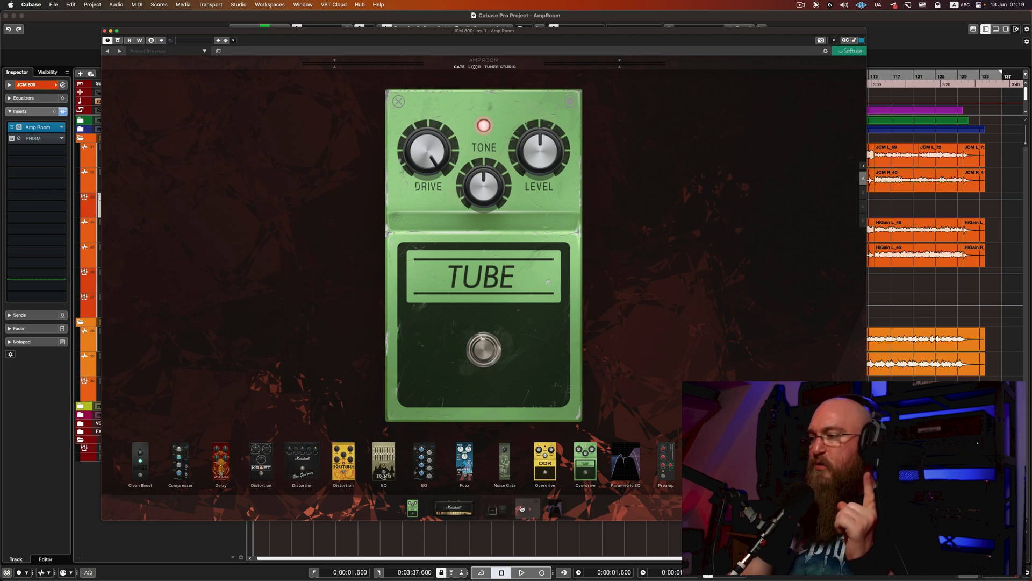
pyautogui.click(454, 512)
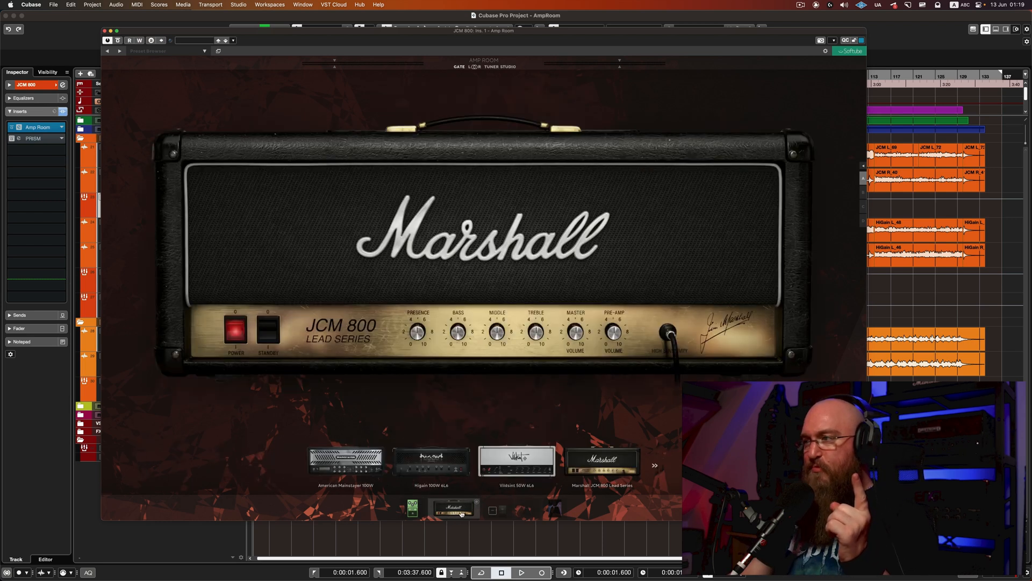
pyautogui.click(522, 513)
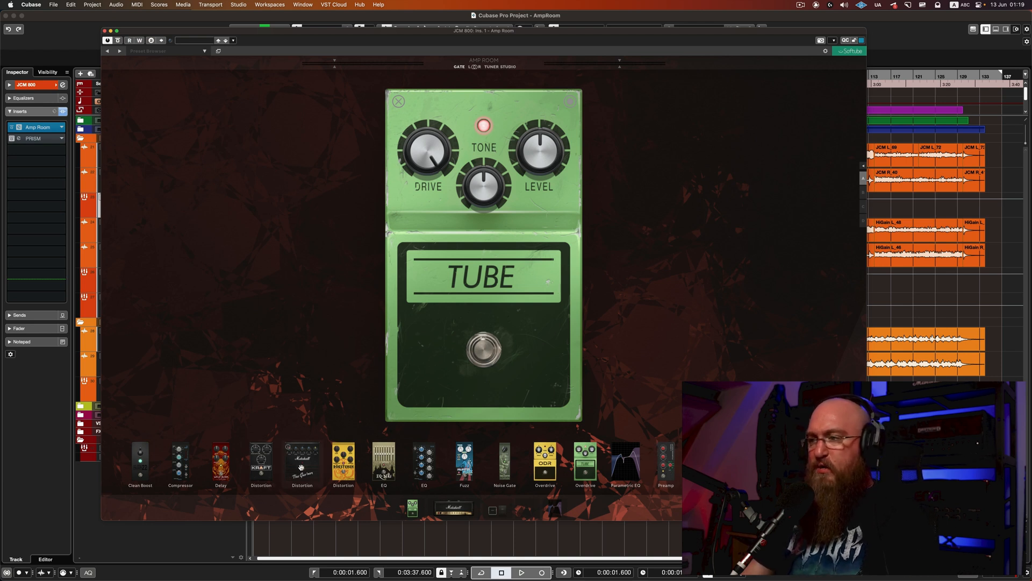
pyautogui.moveTo(403, 33); pyautogui.dragTo(327, 50)
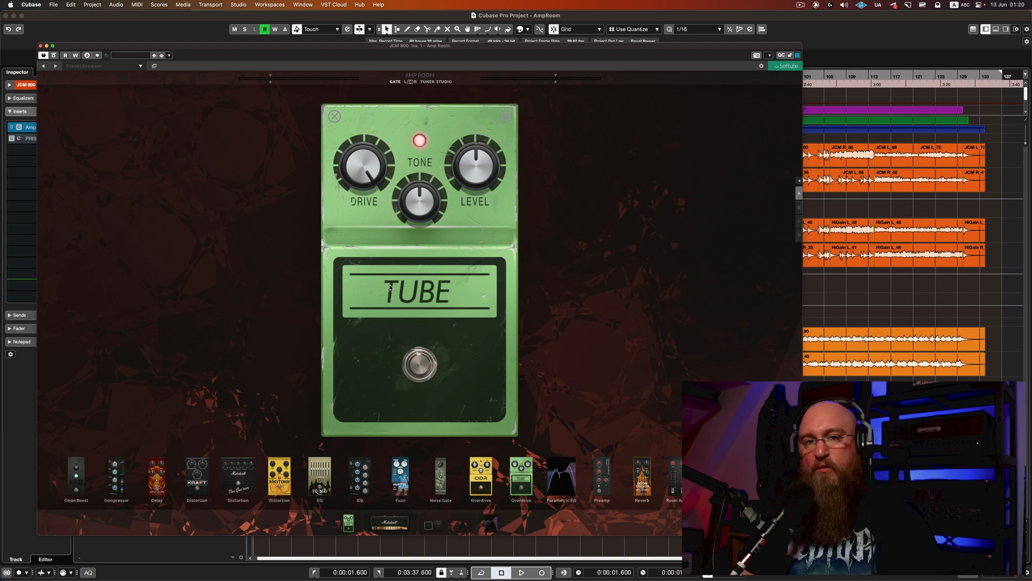
# Return to the Marshall JCM 800 amp and try its treble and pre-amp volume controls.
pyautogui.click(395, 521)
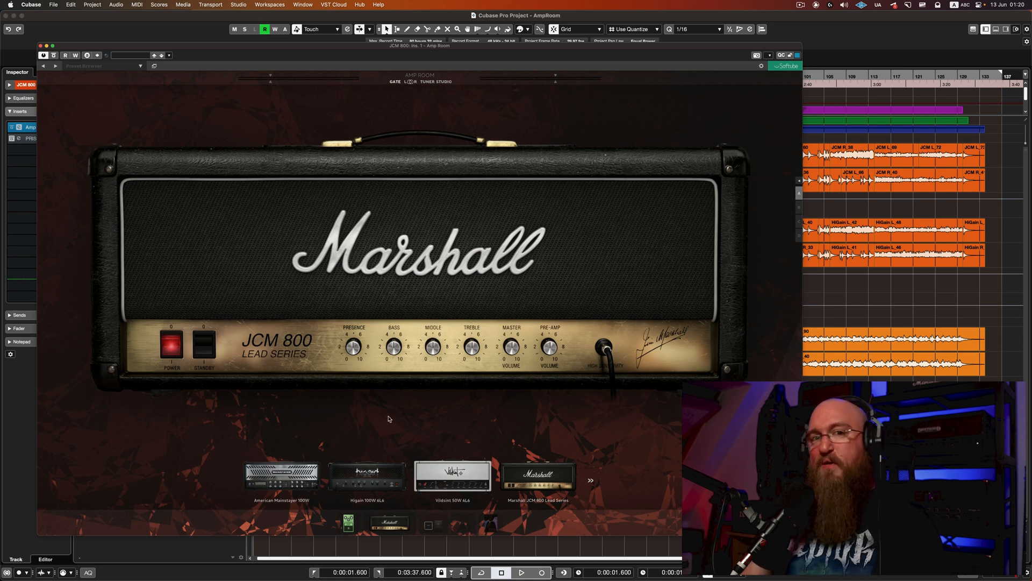
pyautogui.moveTo(473, 347); pyautogui.dragTo(471, 301)
pyautogui.moveTo(485, 348)
pyautogui.mouseDown()
pyautogui.moveTo(477, 335)
pyautogui.moveTo(481, 367)
pyautogui.moveTo(475, 293)
pyautogui.moveTo(473, 351)
pyautogui.mouseUp()
pyautogui.moveTo(551, 349); pyautogui.dragTo(553, 316)
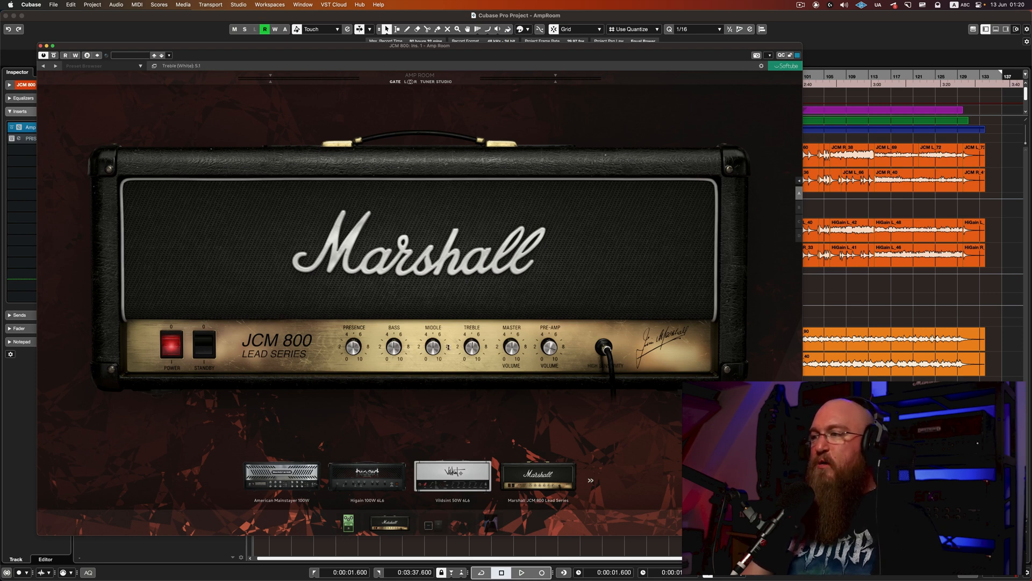
# View the cabinet, Post-FX and EQ sections that follow the amp in the chain.
pyautogui.click(434, 525)
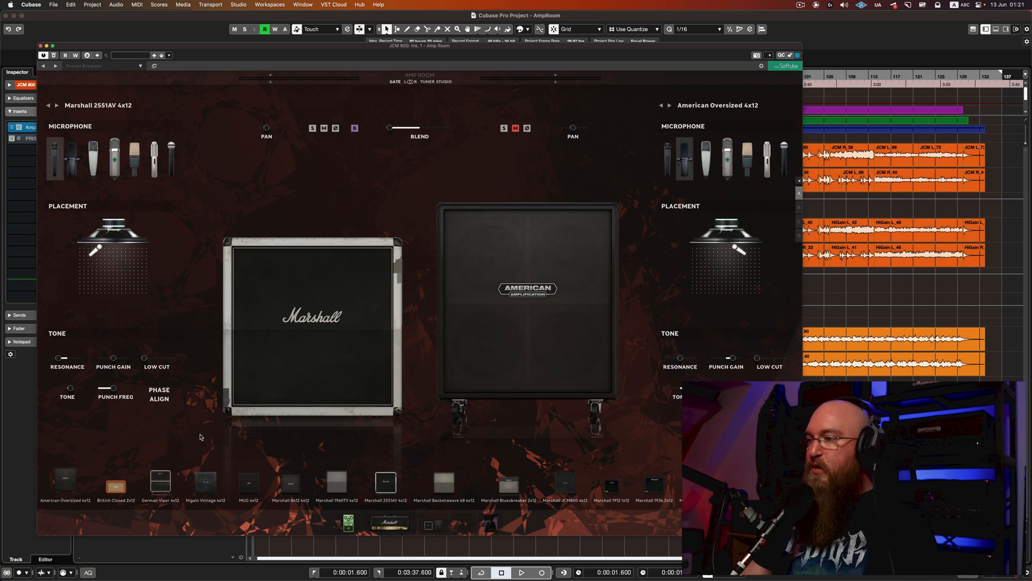
pyautogui.click(467, 527)
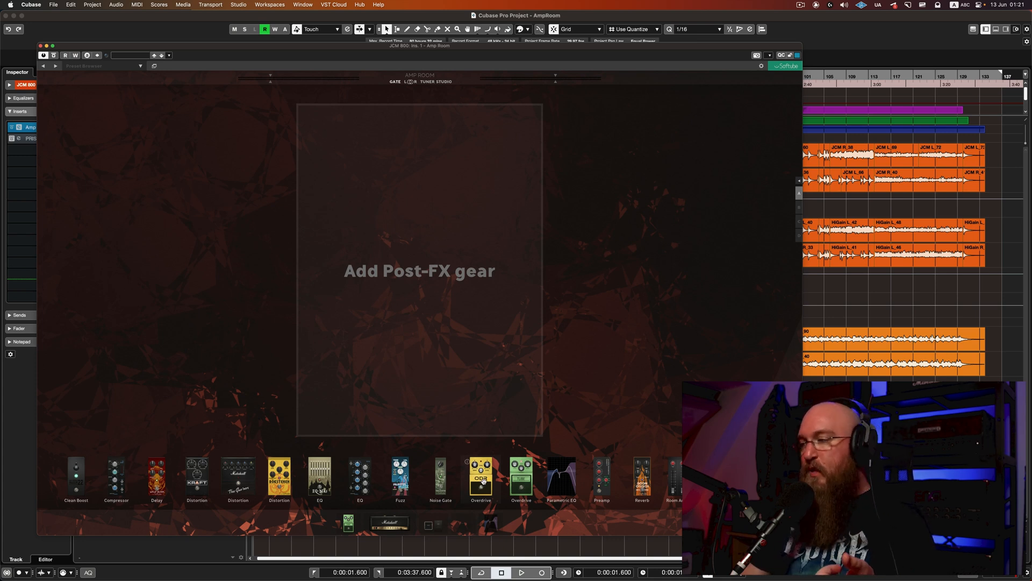
pyautogui.click(490, 522)
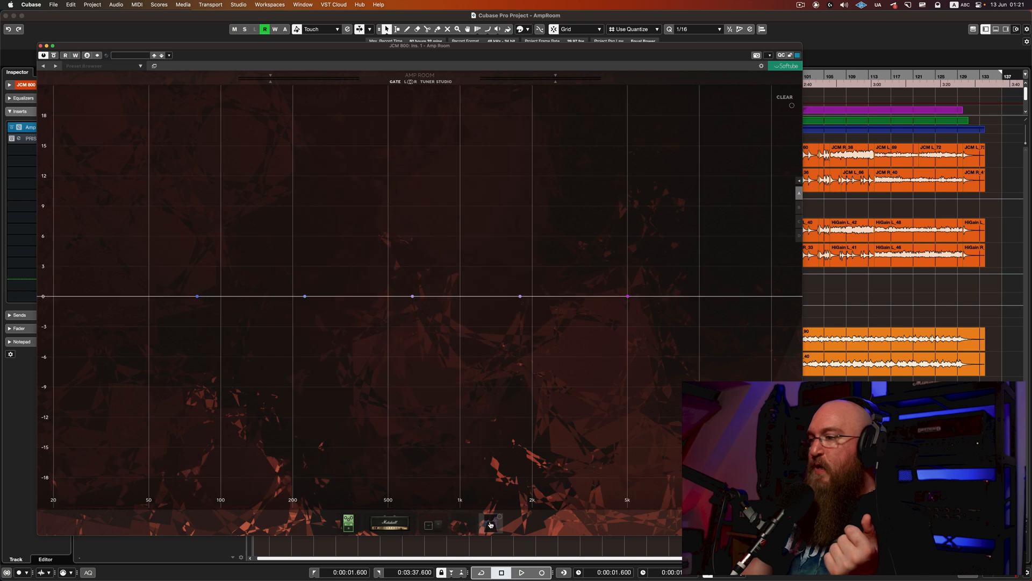
# Examine the complete signal chain in Amp Room's Studio view, then return to the standard view.
pyautogui.moveTo(413, 47); pyautogui.dragTo(441, 44)
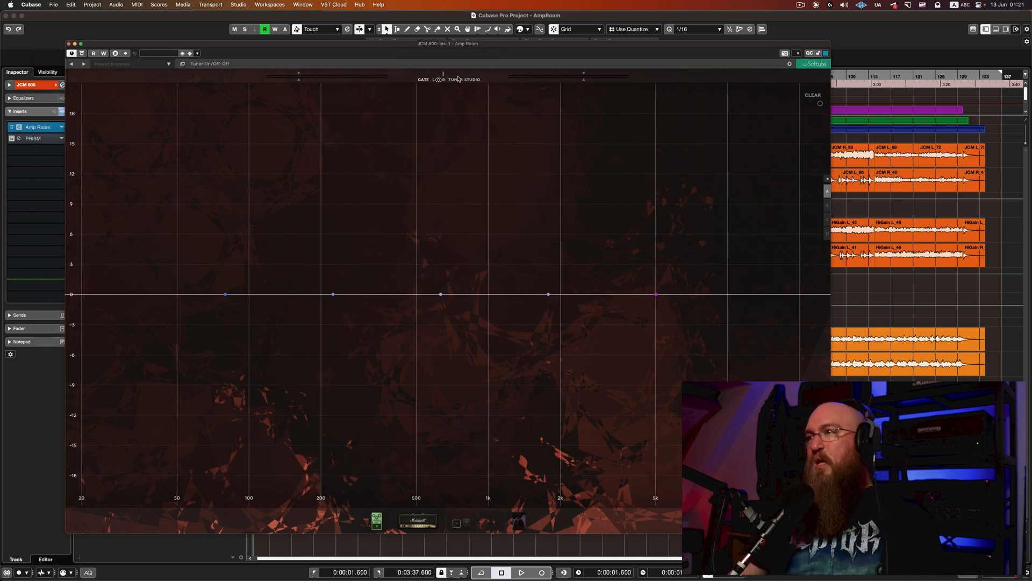
pyautogui.click(472, 81)
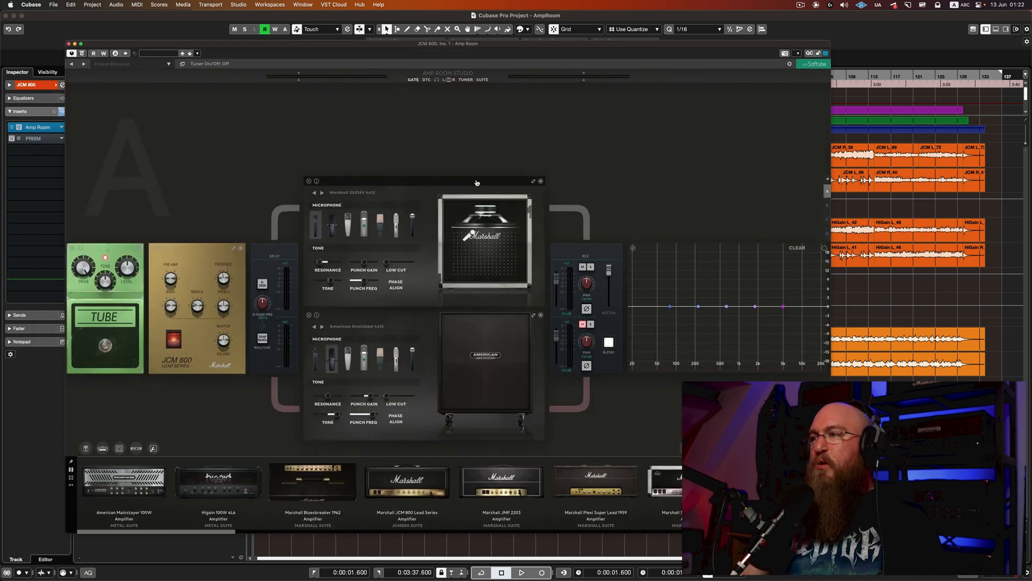
pyautogui.moveTo(230, 182); pyautogui.dragTo(270, 182)
pyautogui.scroll(-4, 282, 192)
pyautogui.scroll(-3, 301, 191)
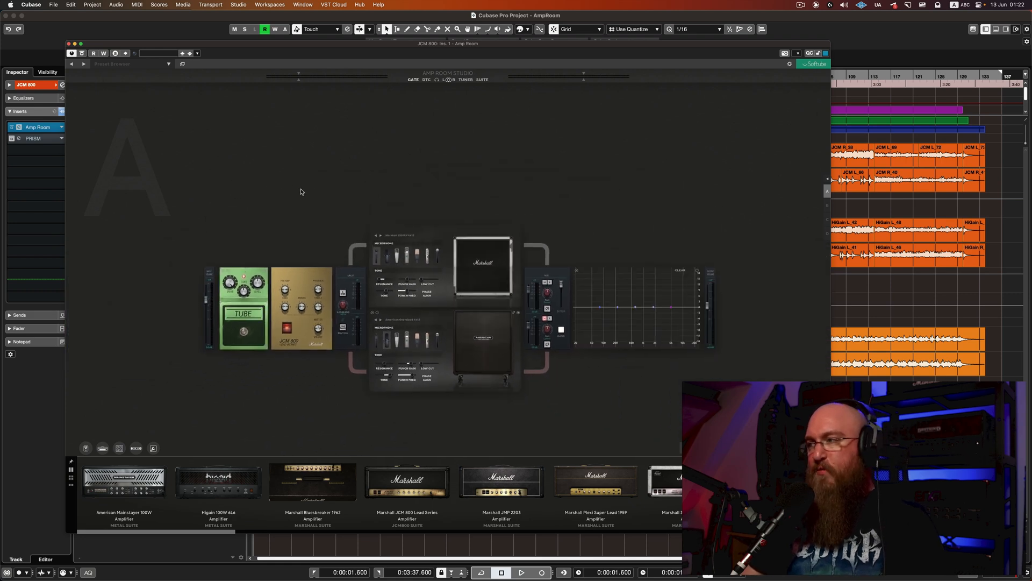
pyautogui.scroll(5, 302, 191)
pyautogui.scroll(2, 301, 191)
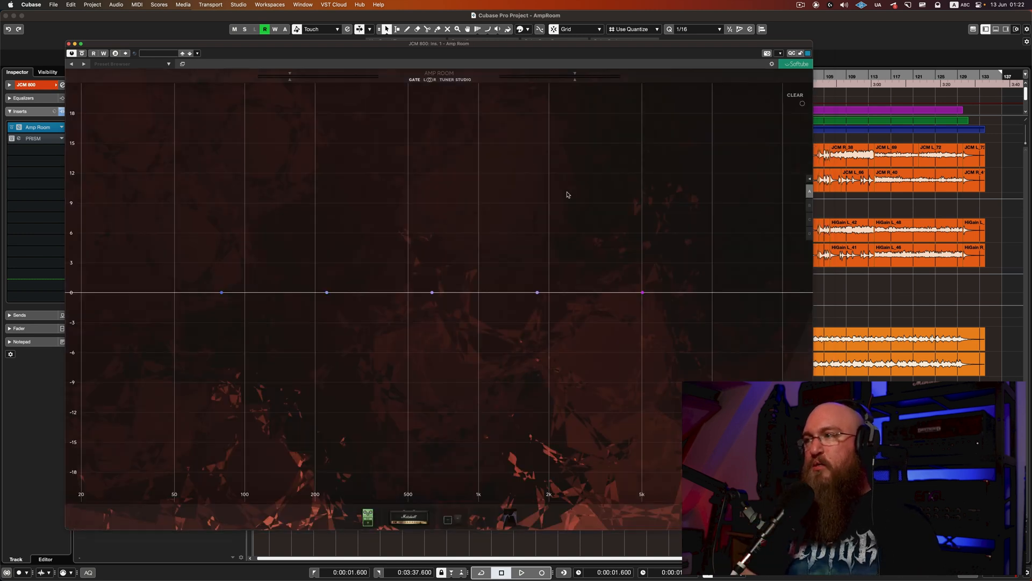
pyautogui.click(483, 80)
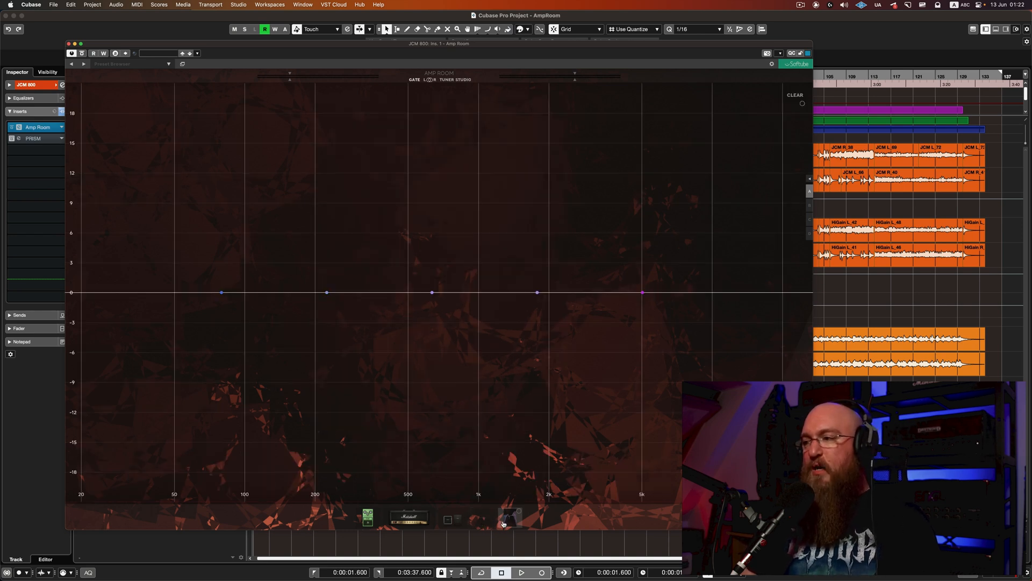
pyautogui.click(467, 80)
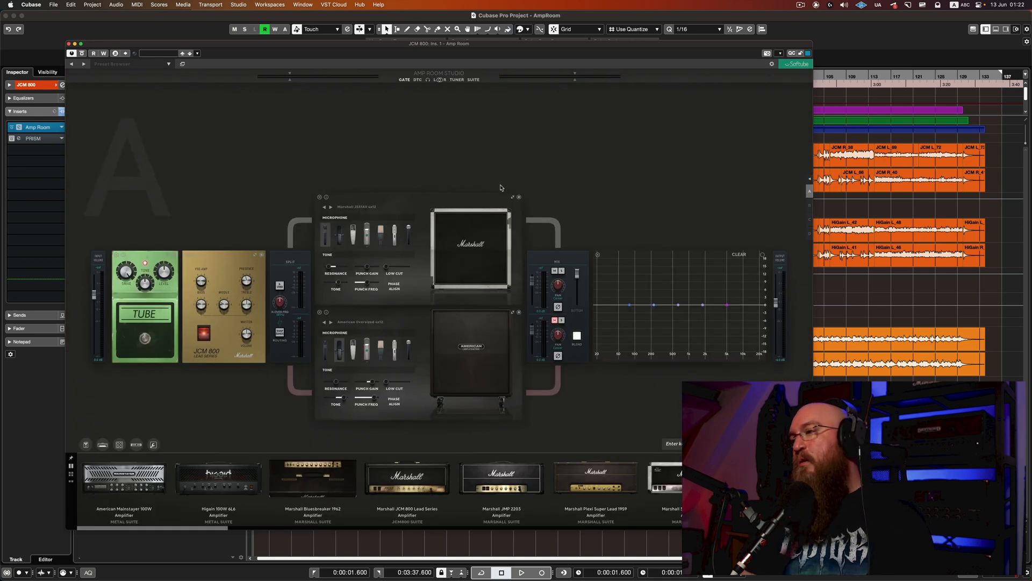
pyautogui.click(472, 82)
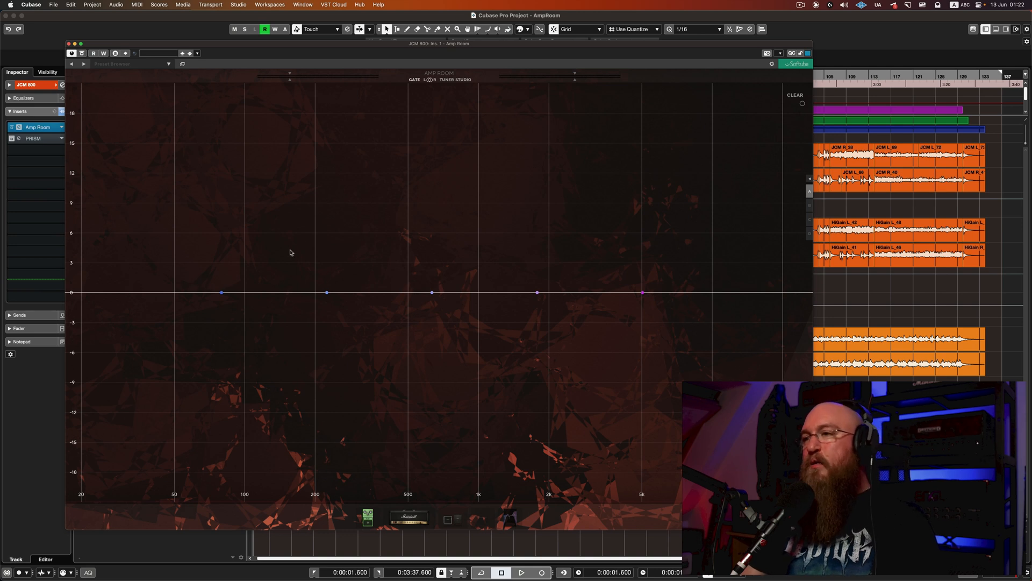
# Shift band 2 of the built-in EQ to just below 200 Hz, with its gain at about 0 dB.
pyautogui.click(327, 293)
pyautogui.moveTo(353, 317); pyautogui.dragTo(309, 293)
pyautogui.scroll(3, 303, 243)
pyautogui.scroll(2, 302, 243)
pyautogui.scroll(-2, 302, 258)
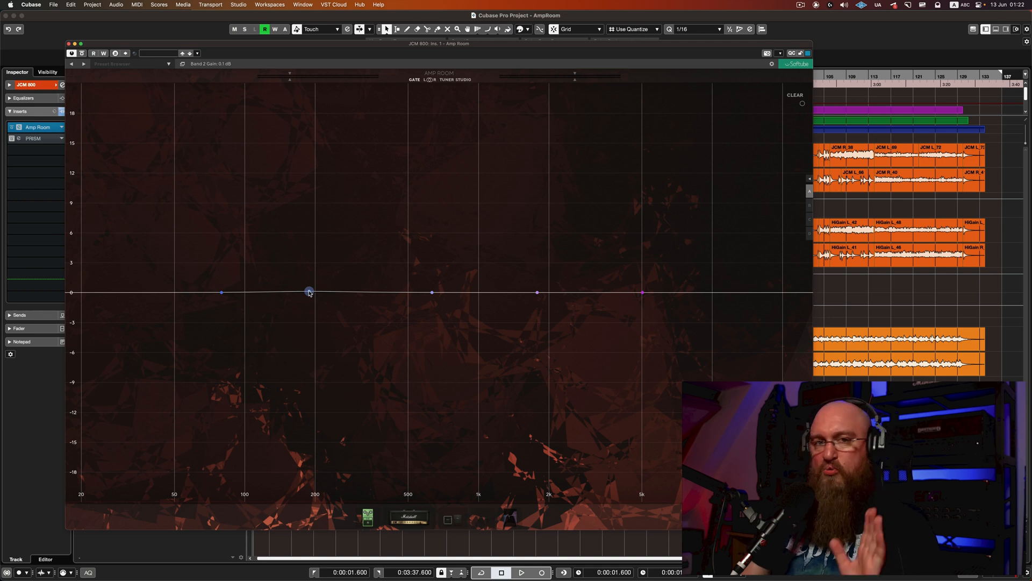
pyautogui.moveTo(309, 294); pyautogui.dragTo(313, 292)
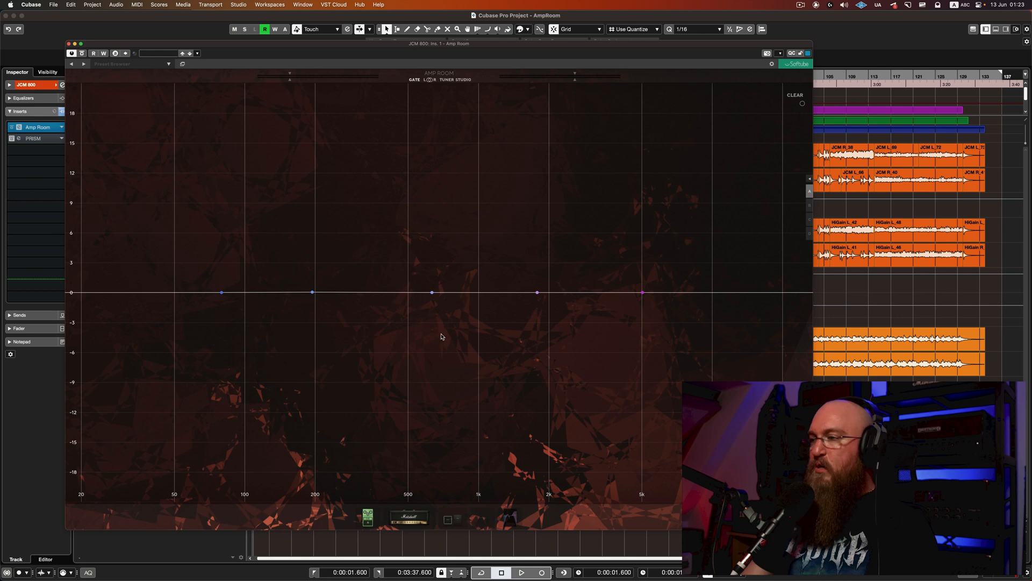
# Review the pedal, amp and cabinet sections in turn, and open the model list for the Marshall 2551AV 4x12 cabinet.
pyautogui.click(371, 521)
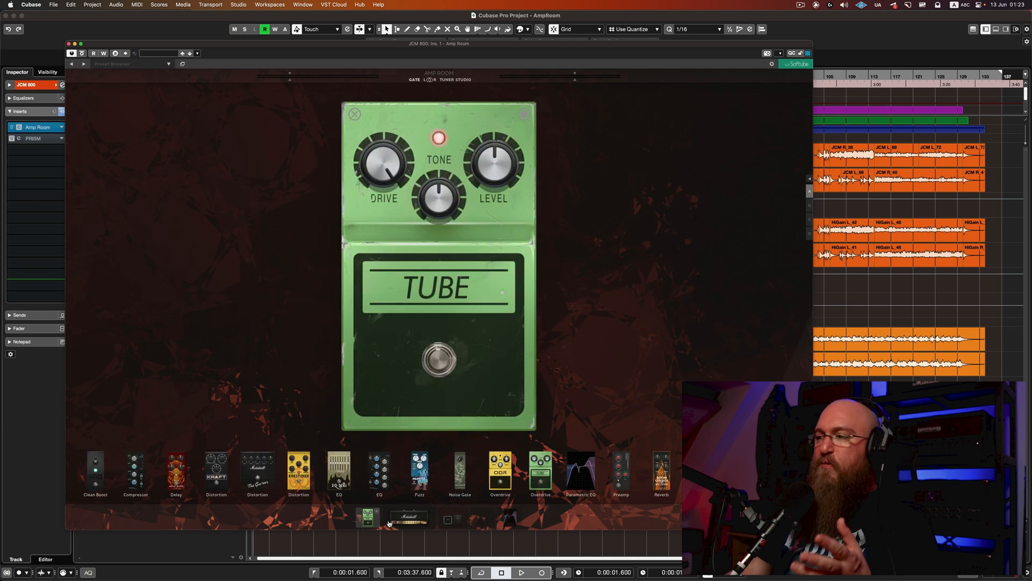
pyautogui.click(419, 524)
pyautogui.click(454, 519)
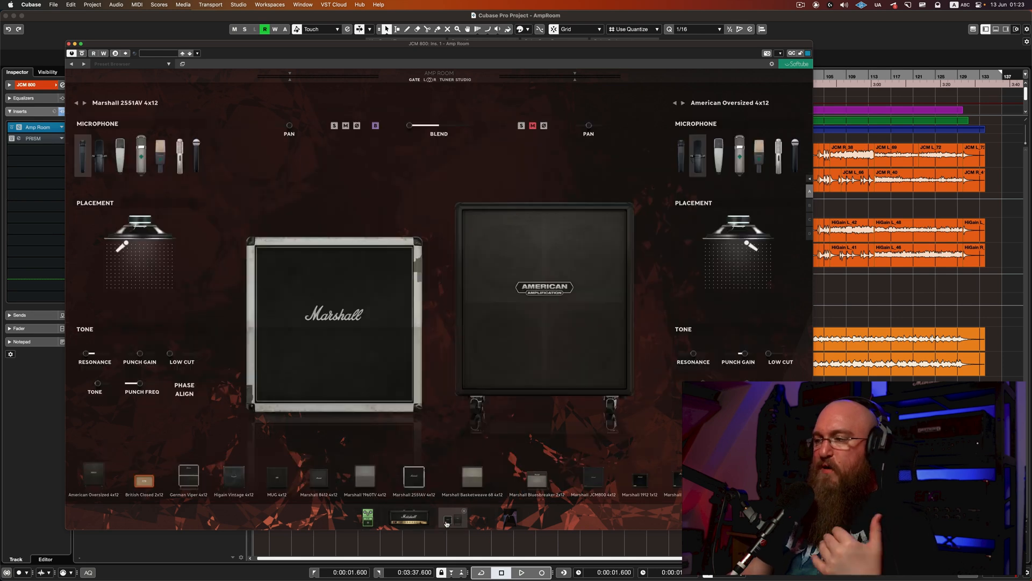
pyautogui.click(367, 517)
pyautogui.click(409, 523)
pyautogui.click(453, 523)
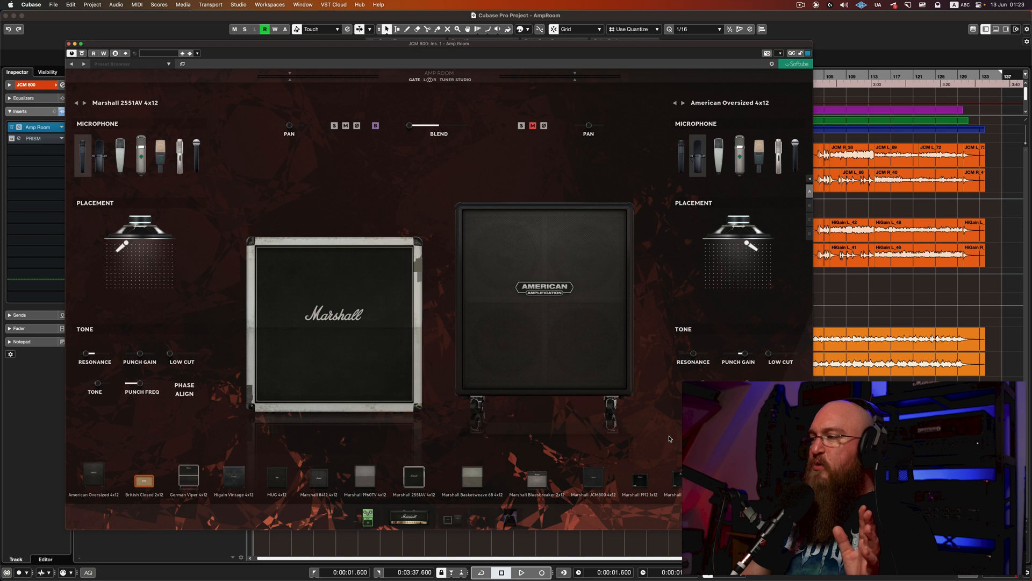
pyautogui.click(151, 103)
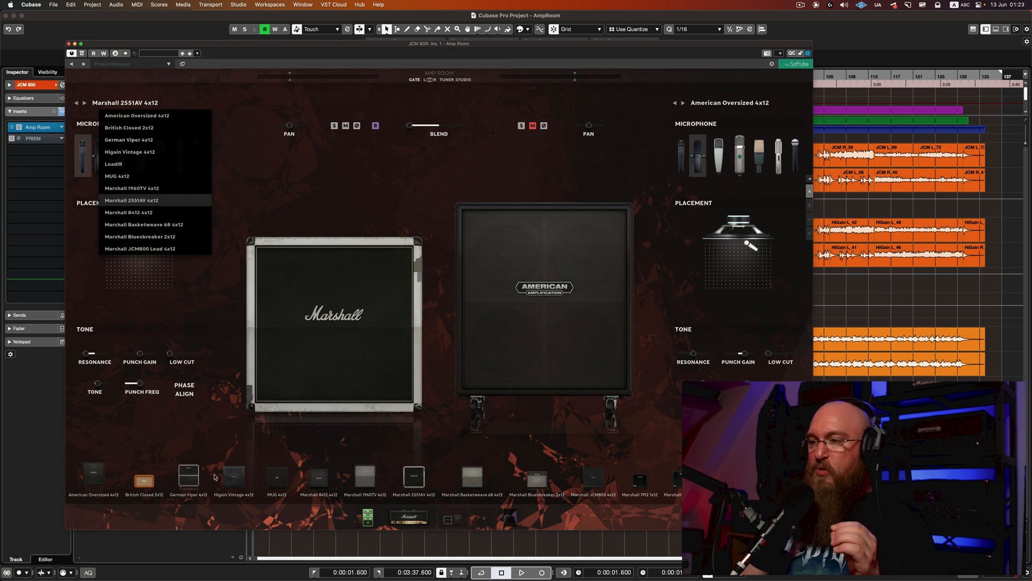
# Browse the cabinet models in the thumbnail strip and the model list, keeping the Marshall 2551AV 4x12 selected.
pyautogui.click(325, 213)
pyautogui.hscroll(5, 398, 473)
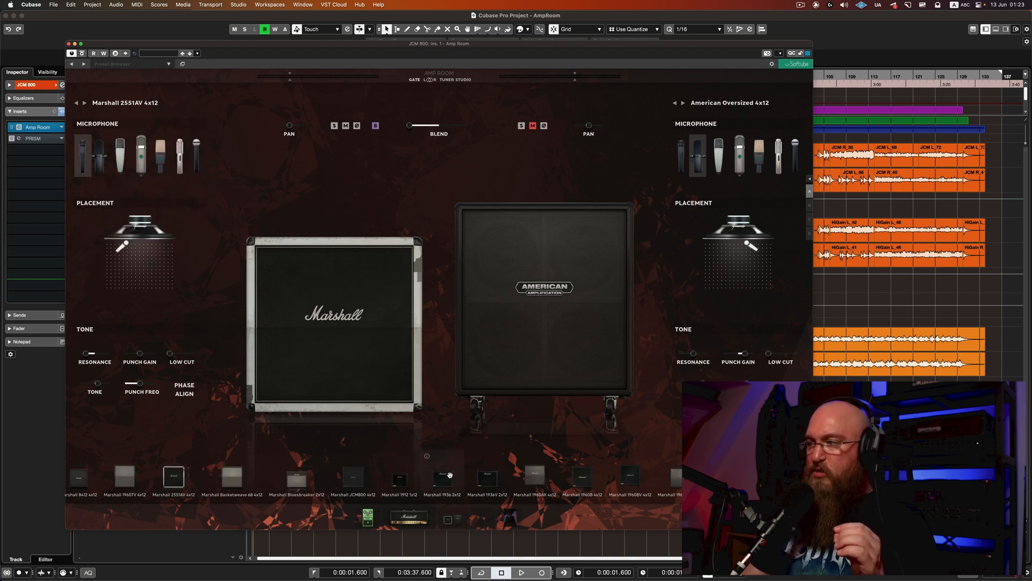
pyautogui.hscroll(-5, 450, 474)
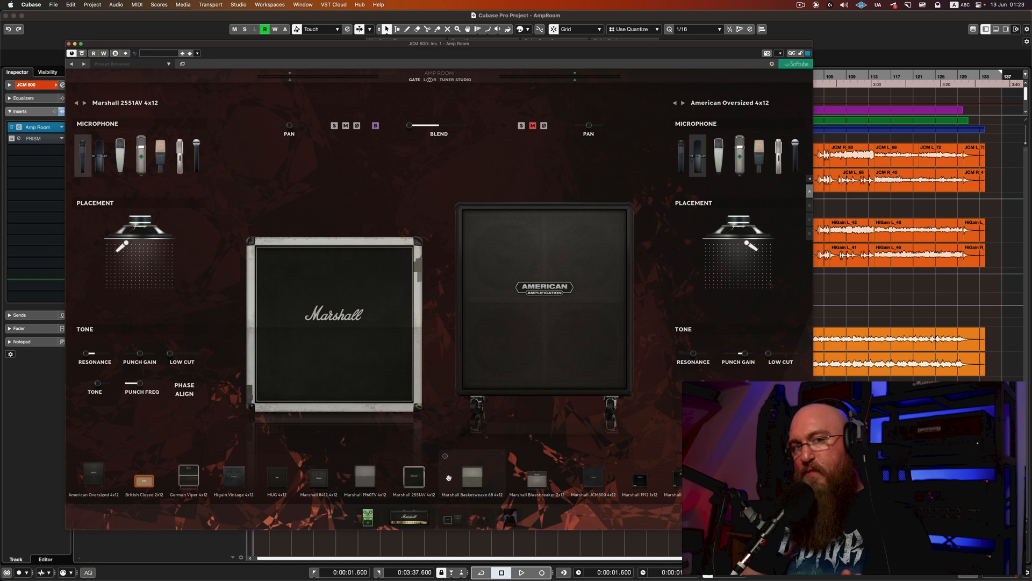
pyautogui.hscroll(5, 448, 478)
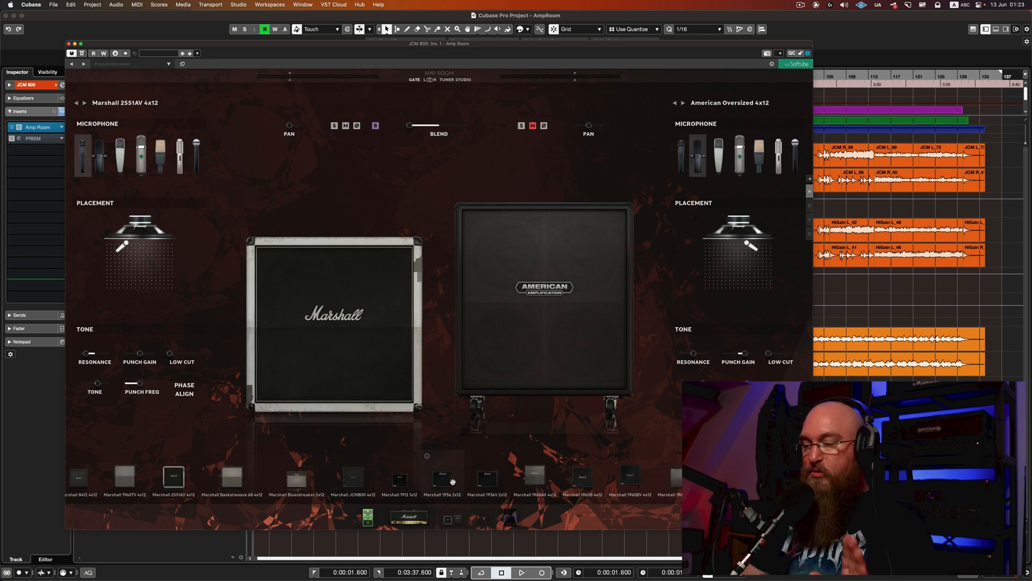
pyautogui.hscroll(-5, 451, 482)
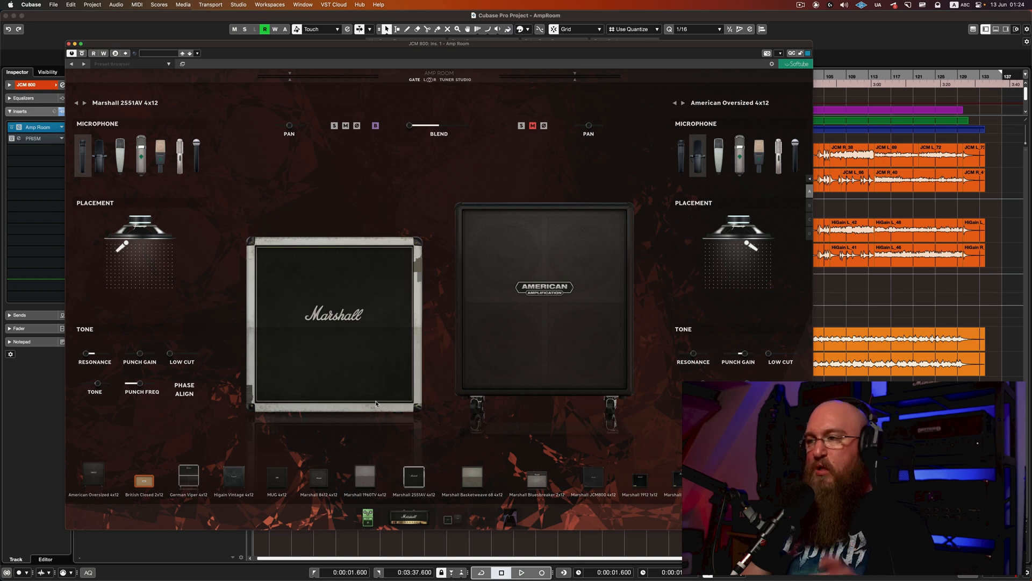
pyautogui.click(135, 103)
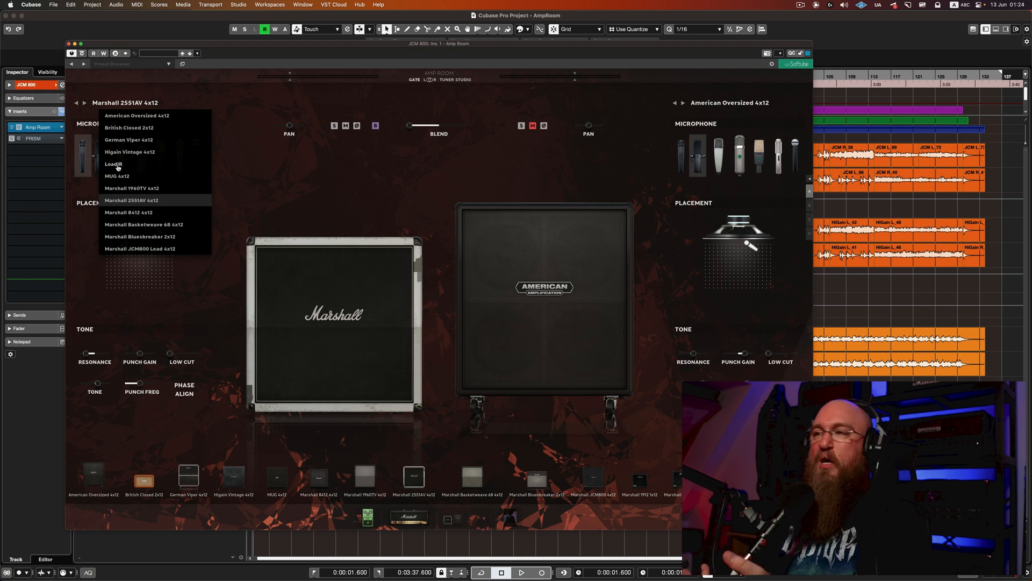
pyautogui.click(249, 185)
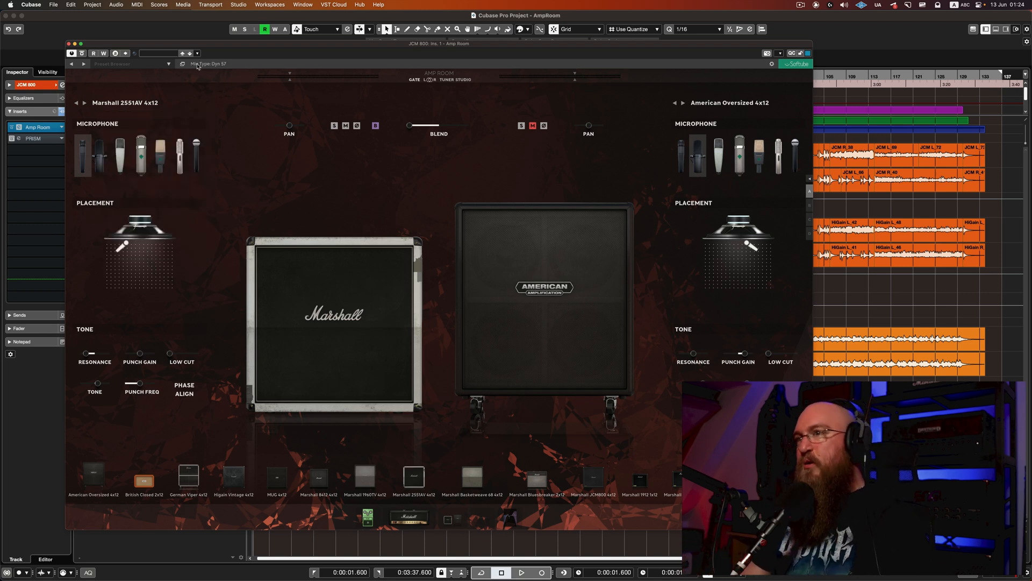
# Check the Punch Freq, Resonance and Tone settings of the Marshall 2551AV 4x12 cabinet.
pyautogui.moveTo(197, 43); pyautogui.dragTo(264, 45)
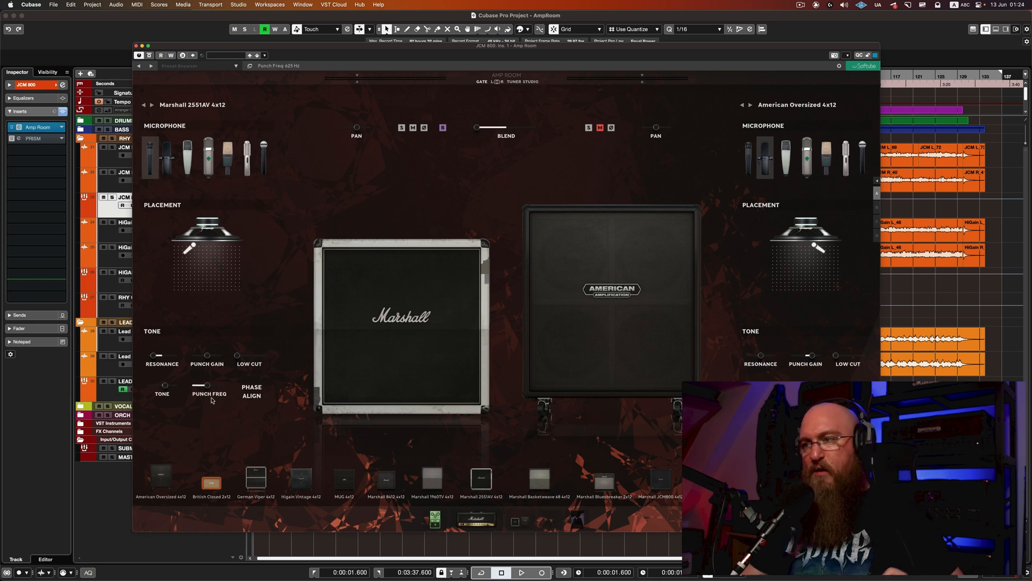
pyautogui.moveTo(209, 389)
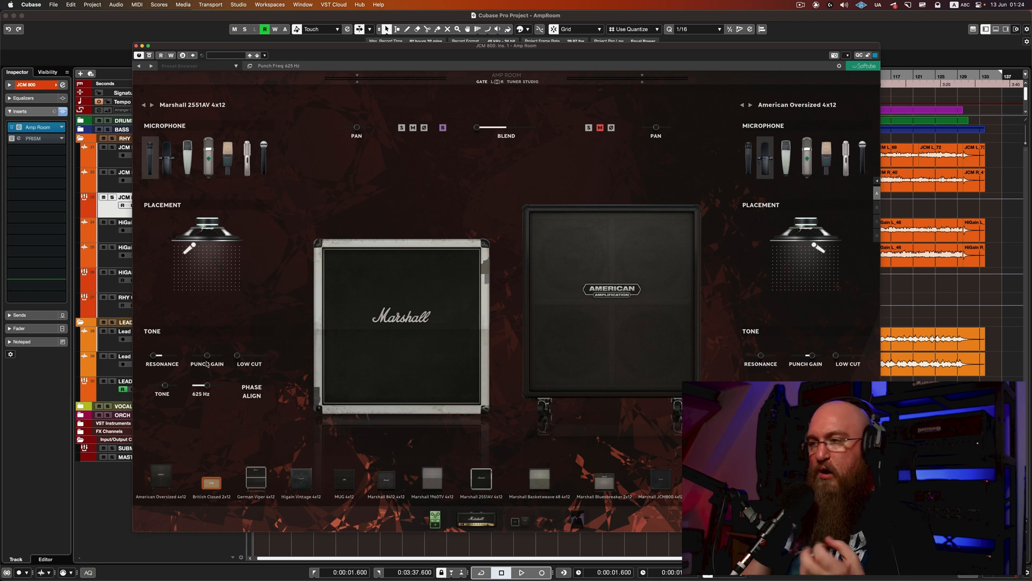
pyautogui.moveTo(161, 363)
pyautogui.moveTo(165, 387)
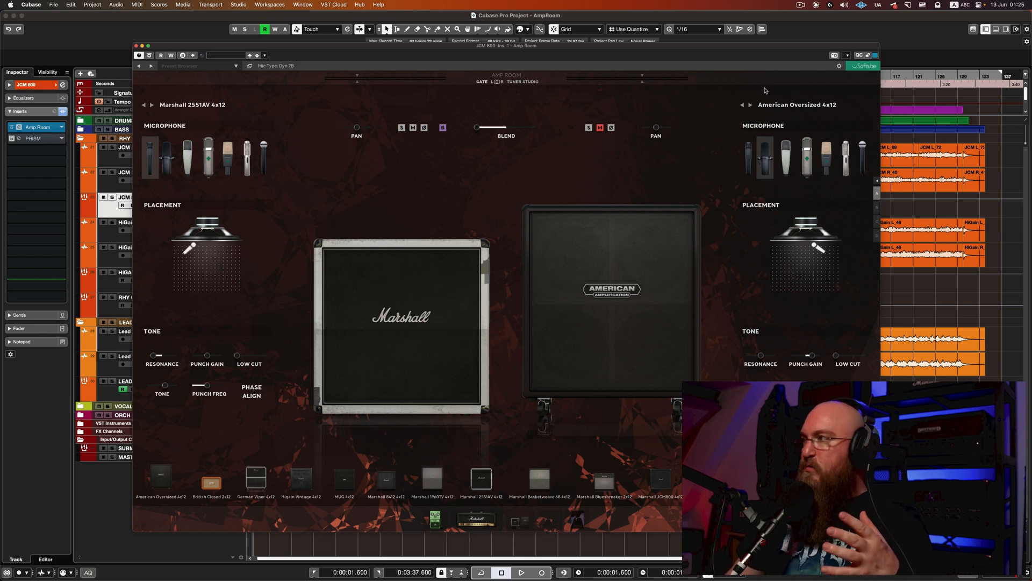
# Try the American Oversized 4x12's microphone close to the speaker's centre, first straight on and then angled.
pyautogui.moveTo(749, 45); pyautogui.dragTo(650, 41)
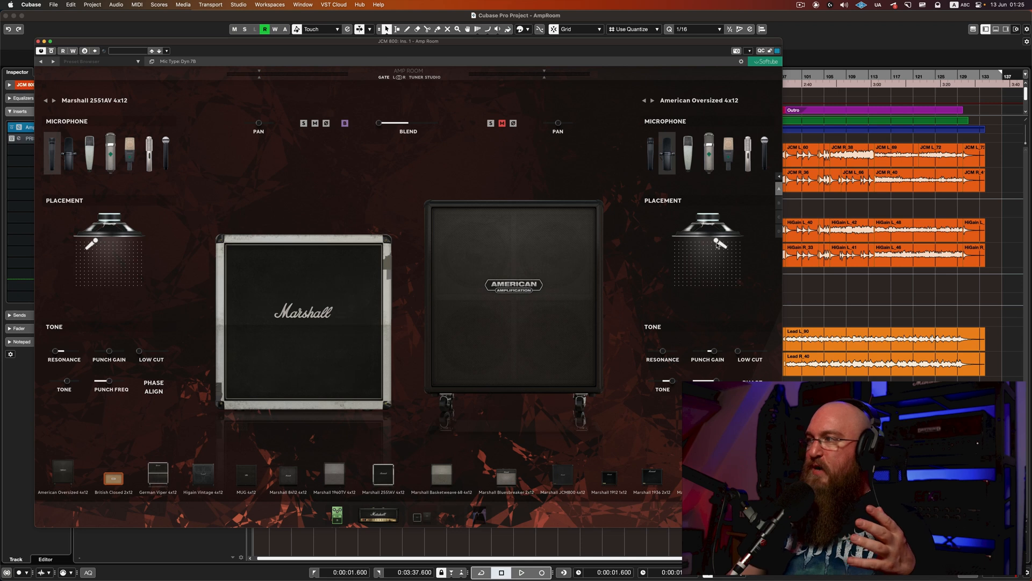
pyautogui.moveTo(720, 271); pyautogui.dragTo(707, 246)
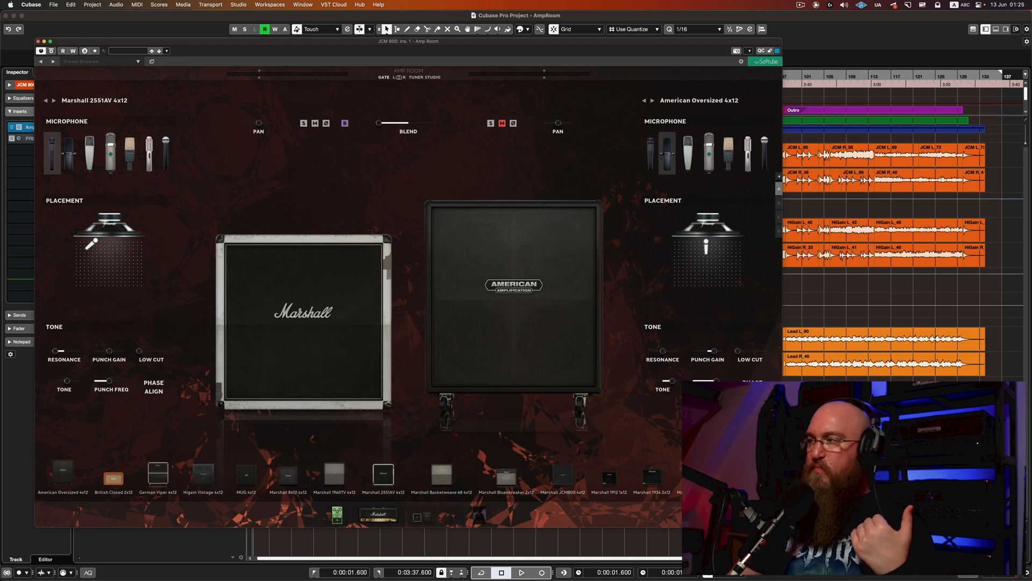
pyautogui.moveTo(706, 245)
pyautogui.mouseDown()
pyautogui.moveTo(707, 285)
pyautogui.moveTo(707, 247)
pyautogui.moveTo(710, 262)
pyautogui.mouseUp()
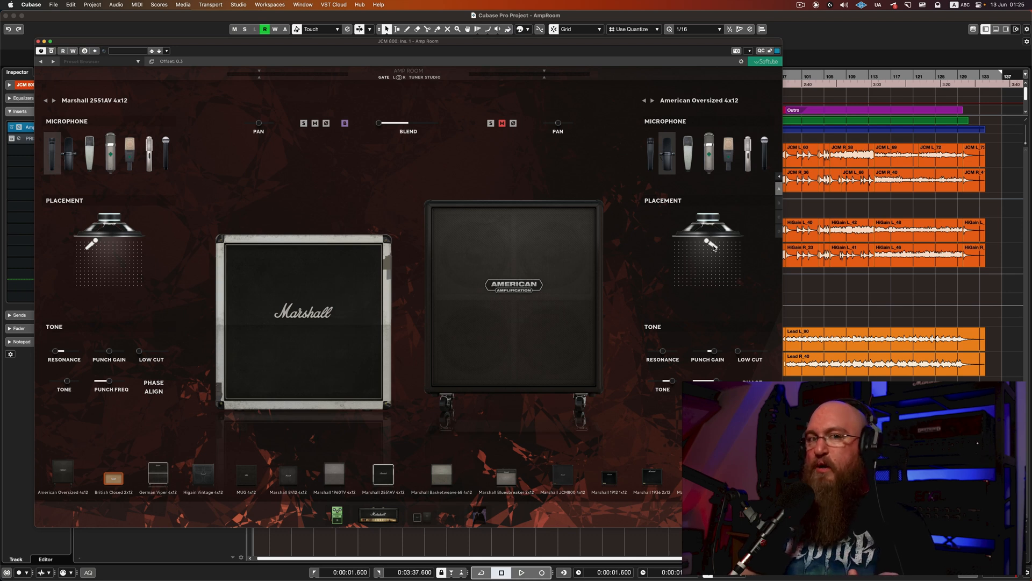
pyautogui.moveTo(716, 251)
pyautogui.mouseDown()
pyautogui.moveTo(695, 249)
pyautogui.moveTo(714, 250)
pyautogui.moveTo(714, 266)
pyautogui.moveTo(717, 250)
pyautogui.mouseUp()
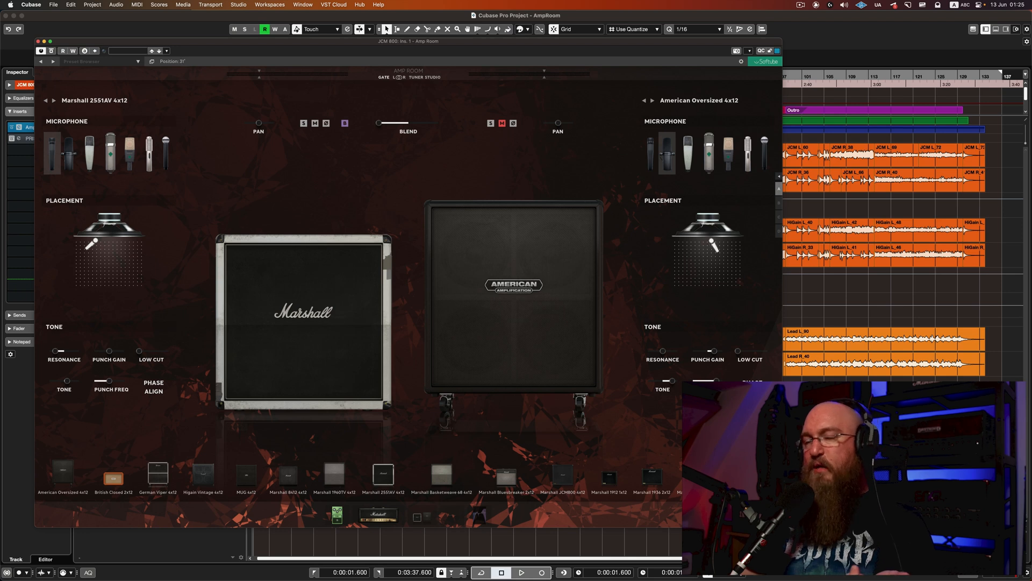
# Try several off-centre positions and angles for the American Oversized 4x12's microphone near the speaker.
pyautogui.moveTo(712, 275); pyautogui.dragTo(717, 246)
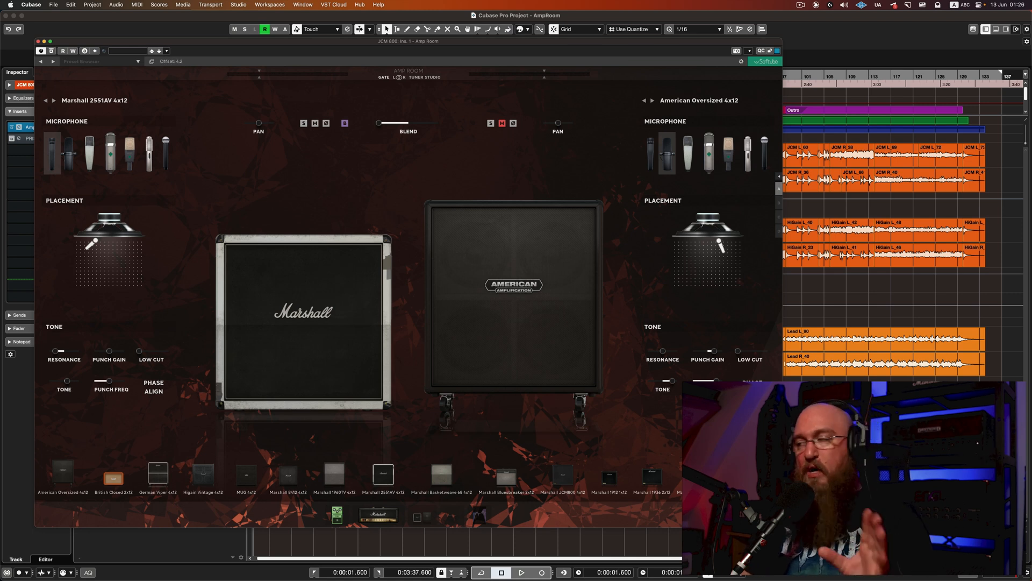
pyautogui.moveTo(724, 246); pyautogui.dragTo(725, 245)
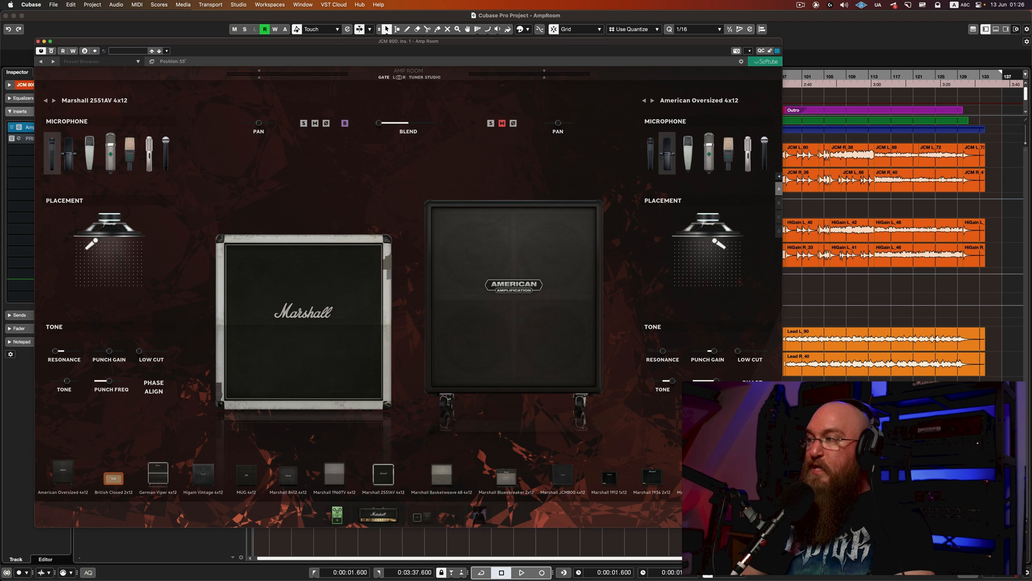
pyautogui.moveTo(719, 243)
pyautogui.mouseDown()
pyautogui.moveTo(690, 243)
pyautogui.moveTo(725, 244)
pyautogui.moveTo(697, 280)
pyautogui.moveTo(714, 244)
pyautogui.mouseUp()
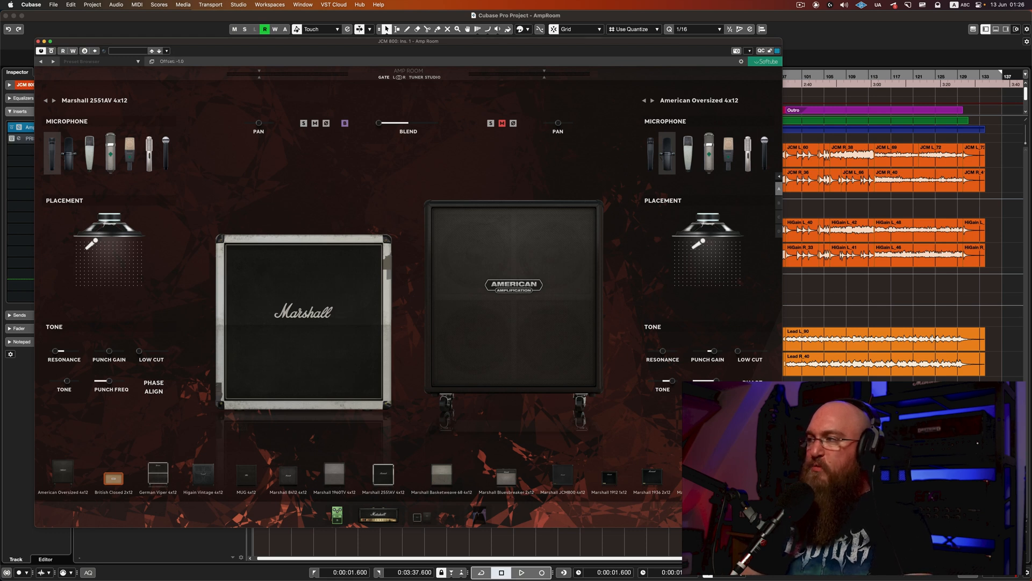
pyautogui.moveTo(698, 243); pyautogui.dragTo(733, 188)
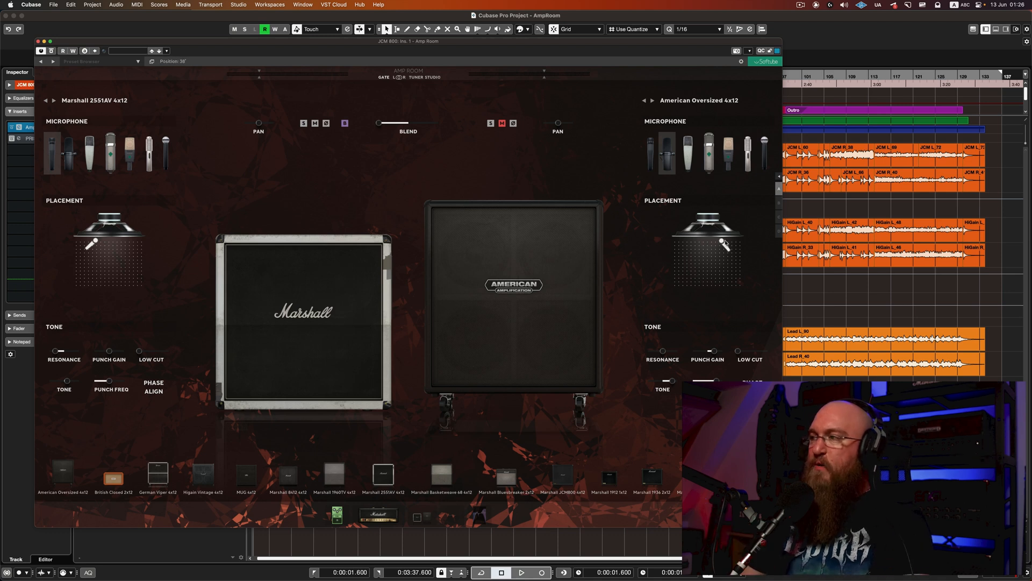
# Place the American Oversized 4x12's microphone straight on and slightly off centre, well back from the speaker.
pyautogui.moveTo(717, 256)
pyautogui.mouseDown()
pyautogui.moveTo(724, 272)
pyautogui.moveTo(724, 261)
pyautogui.mouseUp()
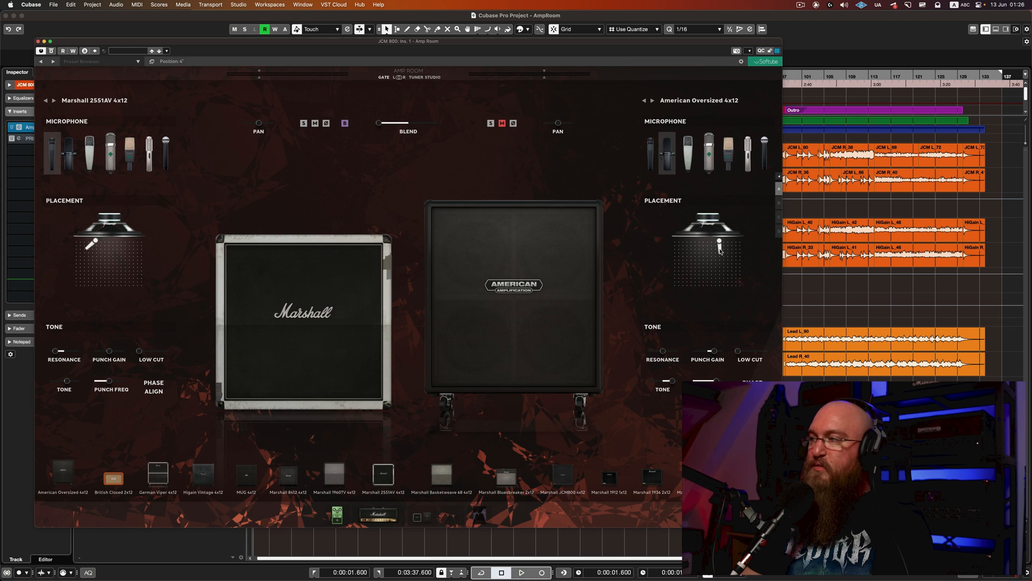
pyautogui.moveTo(718, 248)
pyautogui.mouseDown()
pyautogui.moveTo(731, 246)
pyautogui.moveTo(722, 246)
pyautogui.mouseUp()
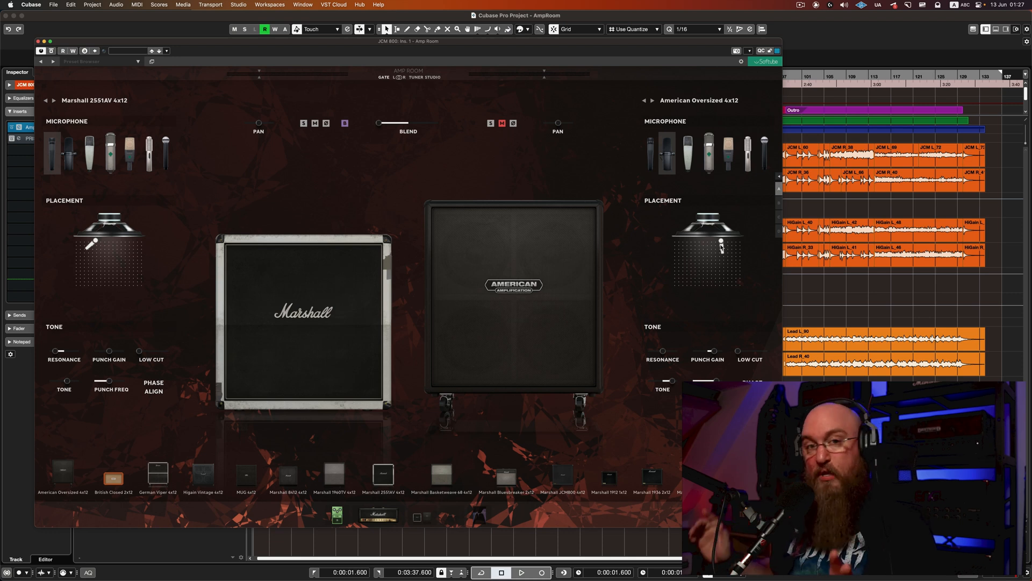
pyautogui.moveTo(722, 246); pyautogui.dragTo(721, 253)
pyautogui.moveTo(723, 250); pyautogui.dragTo(724, 270)
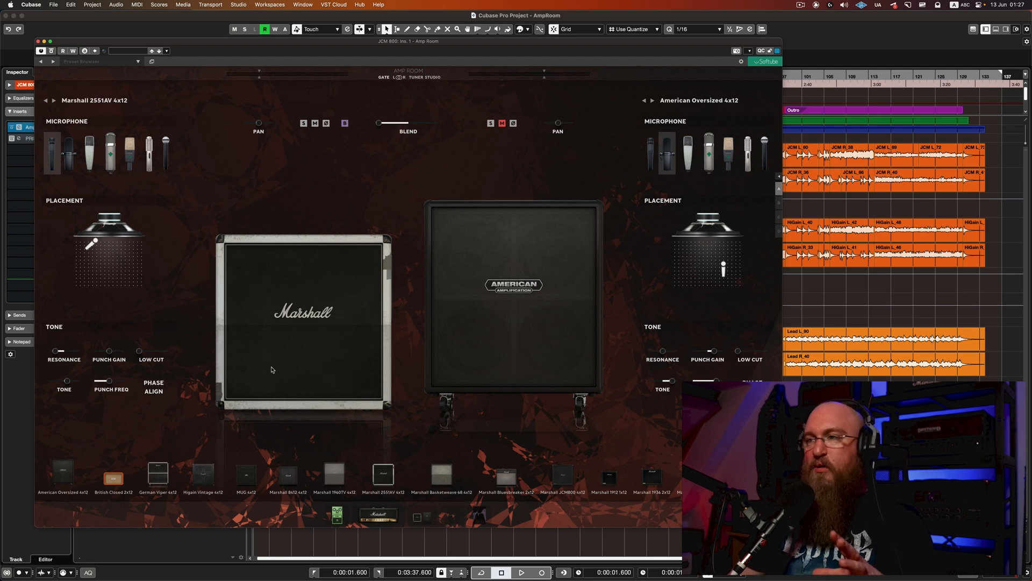
# Step the first cabinet through neighbouring models such as the Marshall 8412 4x12 and Basketweave 68 4x12, returning to the 2551AV 4x12.
pyautogui.click(53, 101)
pyautogui.click(46, 101)
pyautogui.click(54, 102)
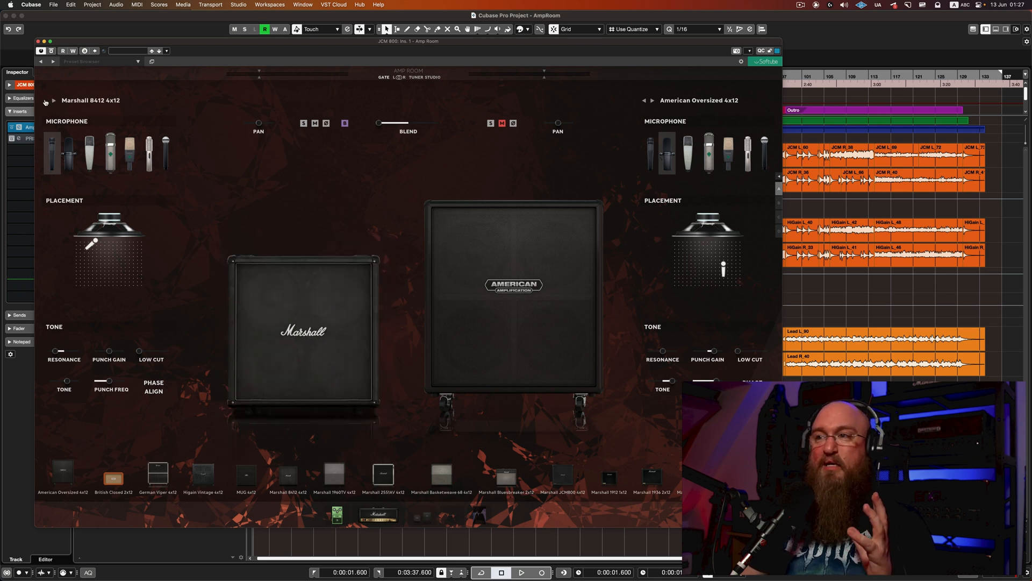
pyautogui.click(46, 102)
pyautogui.click(53, 103)
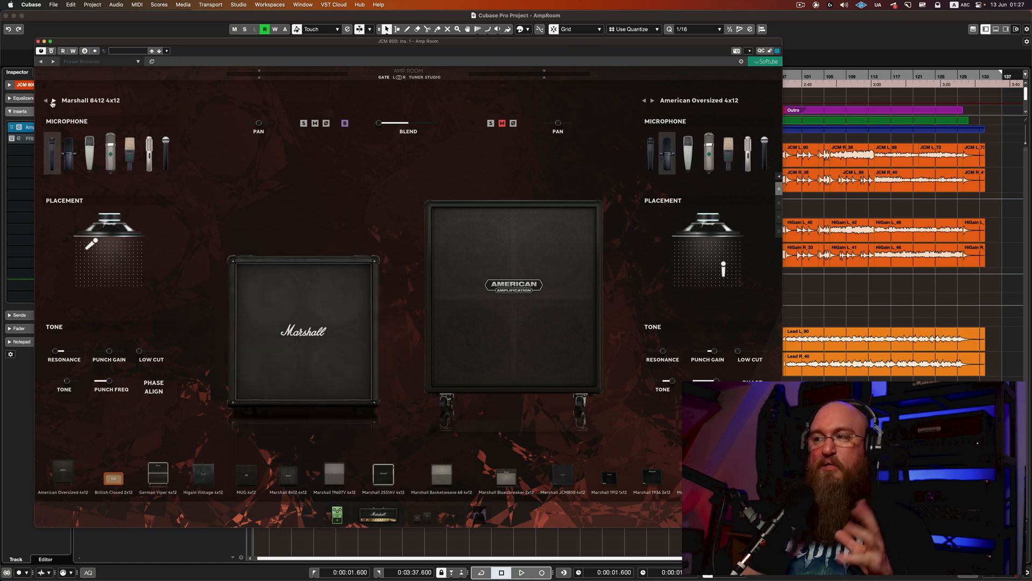
pyautogui.click(46, 101)
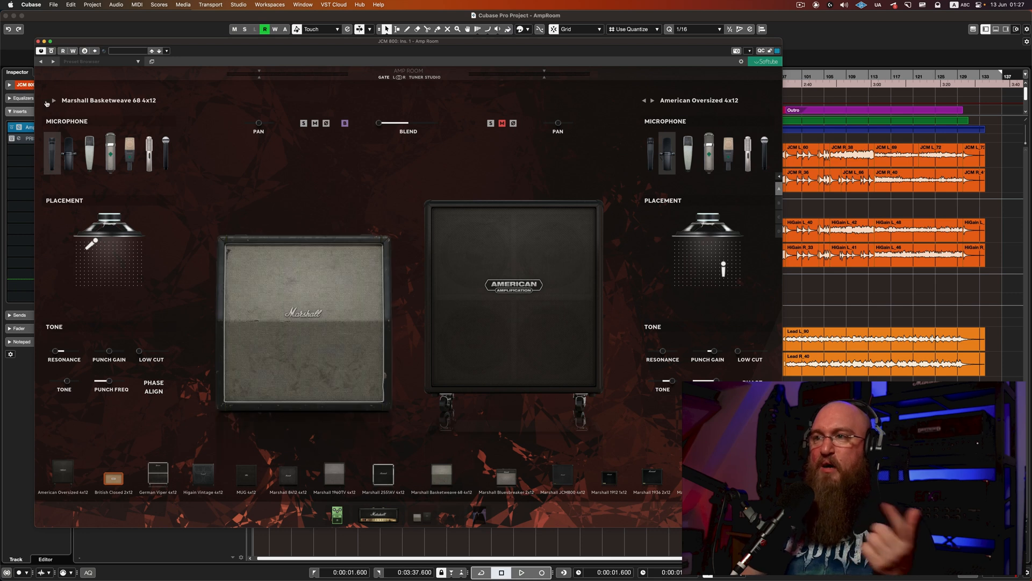
pyautogui.click(46, 101)
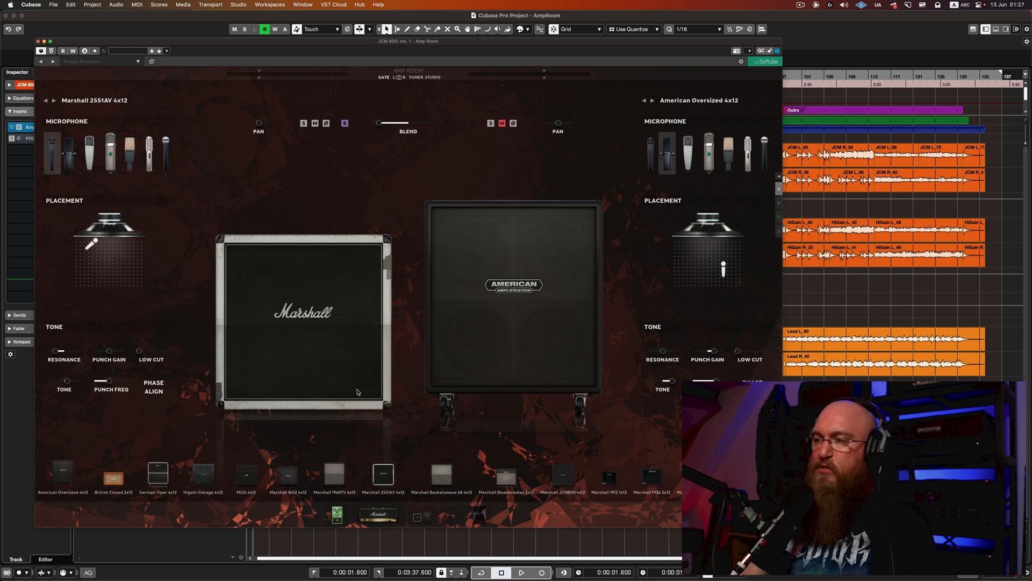
pyautogui.click(54, 101)
pyautogui.click(53, 101)
pyautogui.click(54, 101)
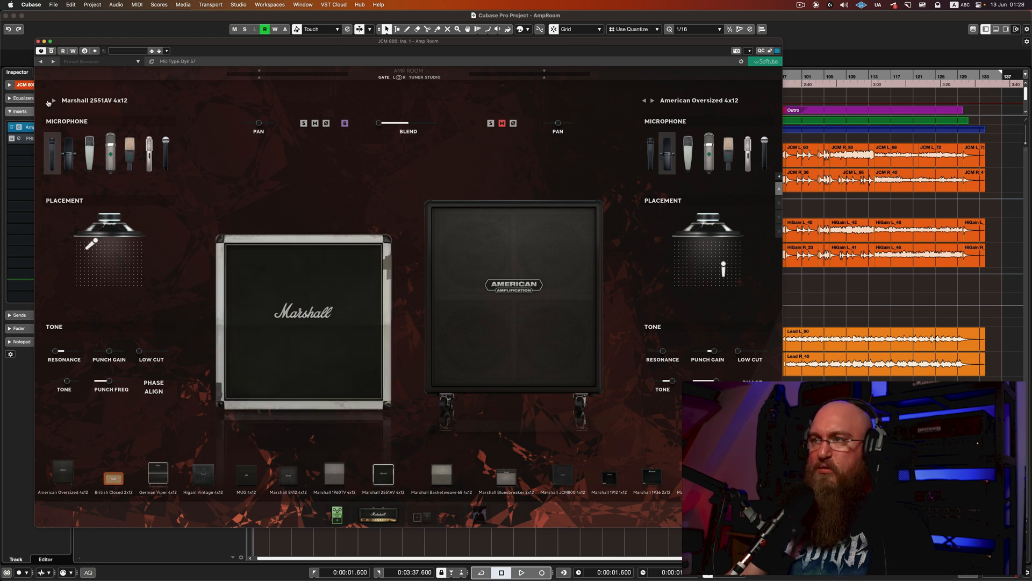
pyautogui.click(54, 101)
pyautogui.click(54, 101)
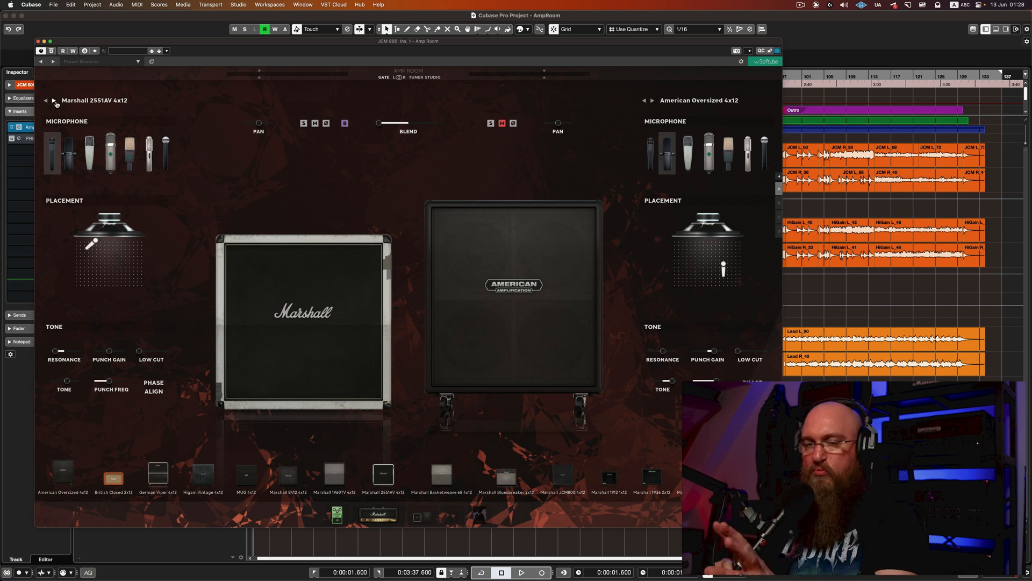
# View the Tube overdrive pedal and the Marshall JCM 800 amp in the signal chain.
pyautogui.click(337, 515)
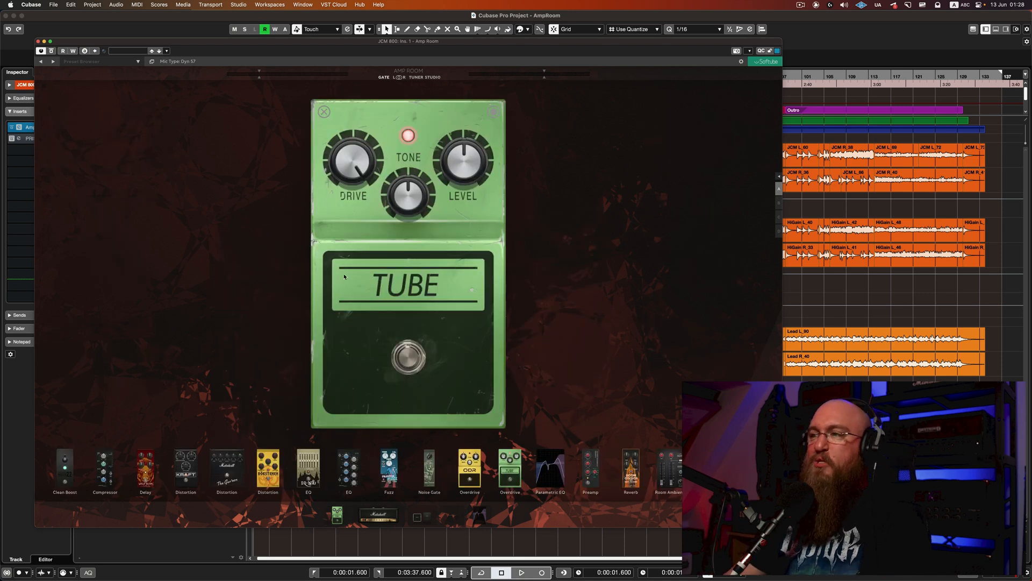
pyautogui.click(378, 516)
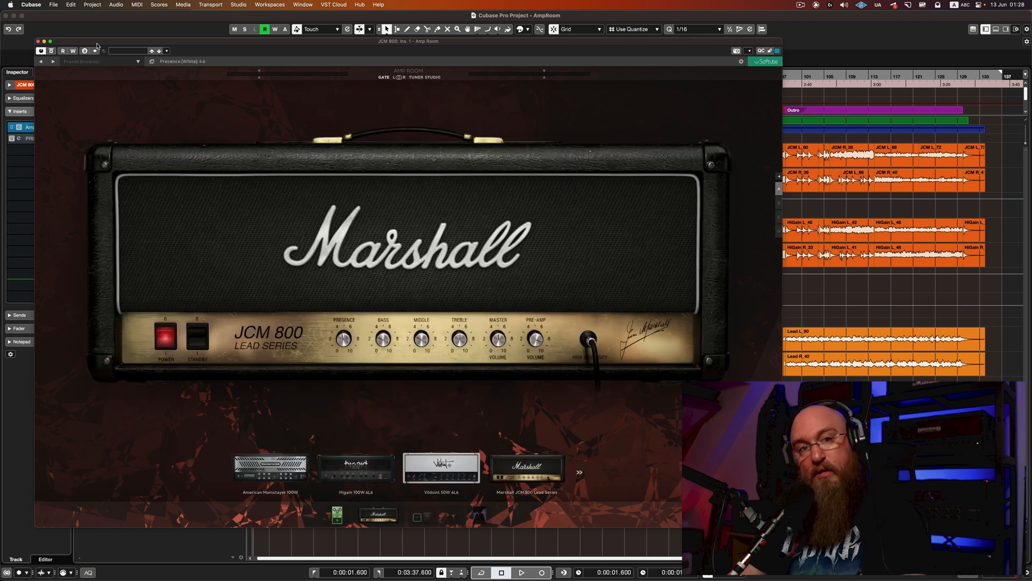
# Open the PRISM impulse-response loader on the JCM 800 track, look at its Cloud Library, and close it.
pyautogui.moveTo(109, 43); pyautogui.dragTo(160, 49)
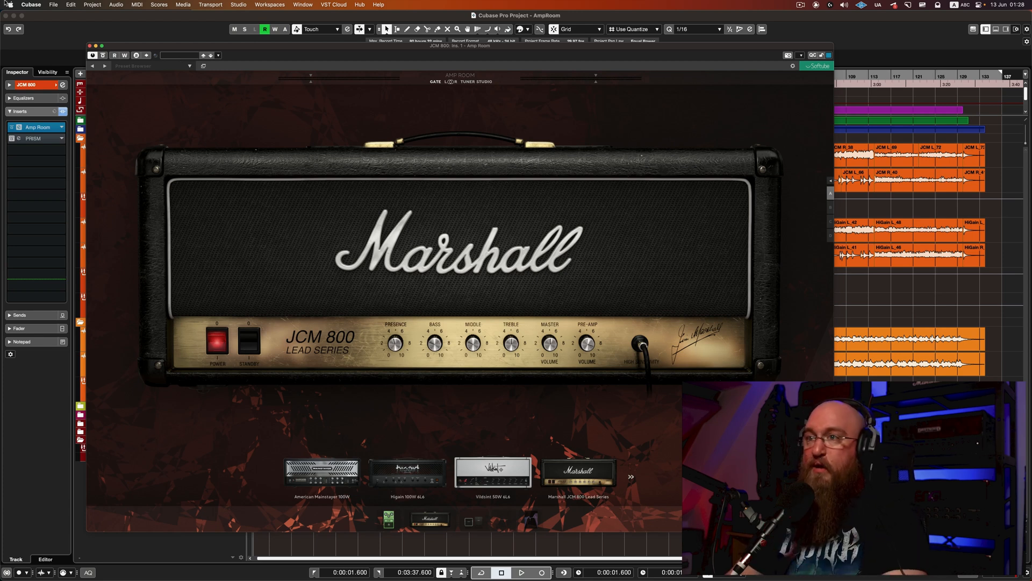
pyautogui.click(41, 140)
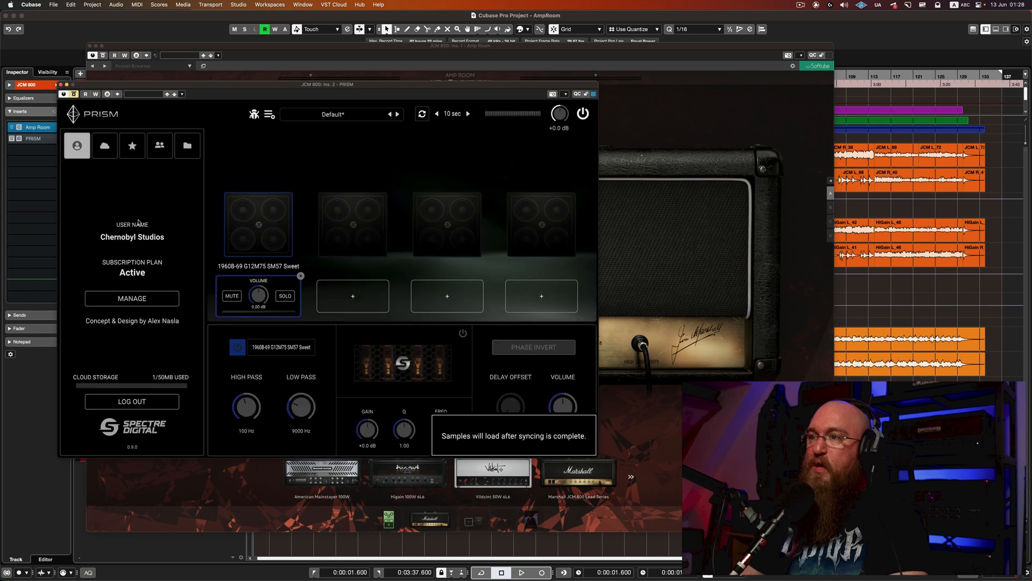
pyautogui.click(105, 145)
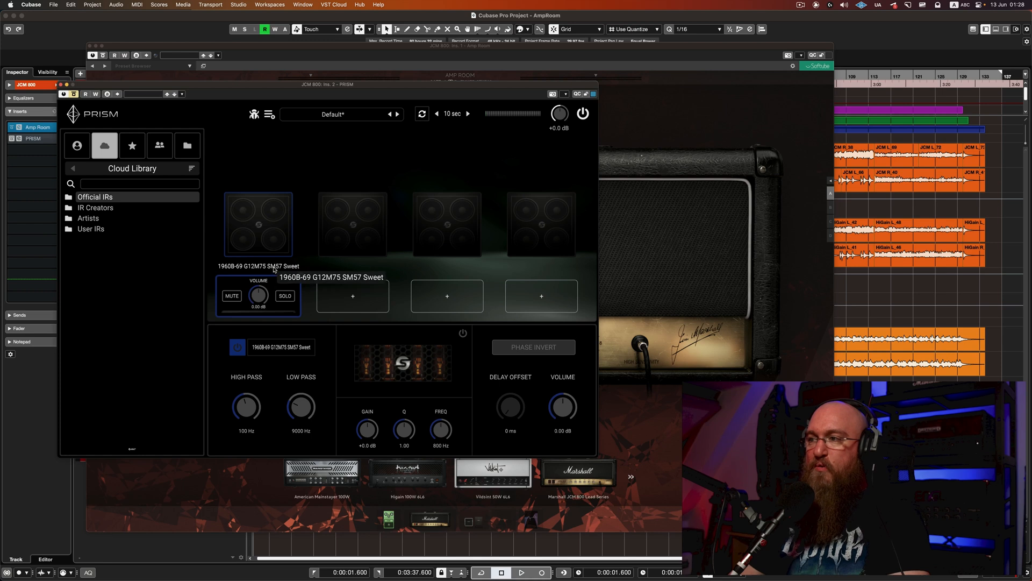
pyautogui.click(60, 85)
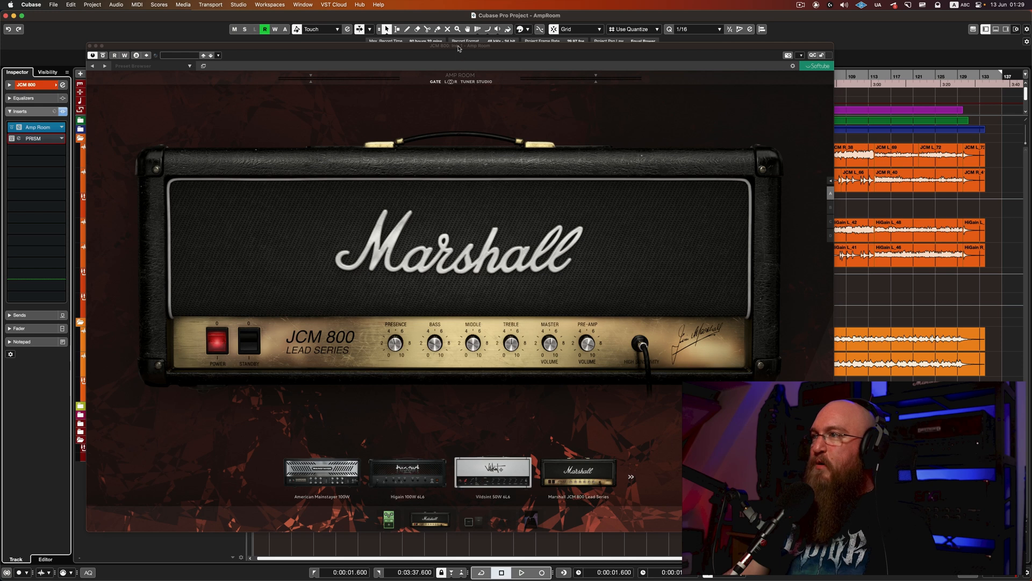
# Show Amp Room's built-in tuner and hide it again, and move the plug-in window aside to uncover the track list.
pyautogui.moveTo(458, 48); pyautogui.dragTo(466, 45)
pyautogui.click(476, 79)
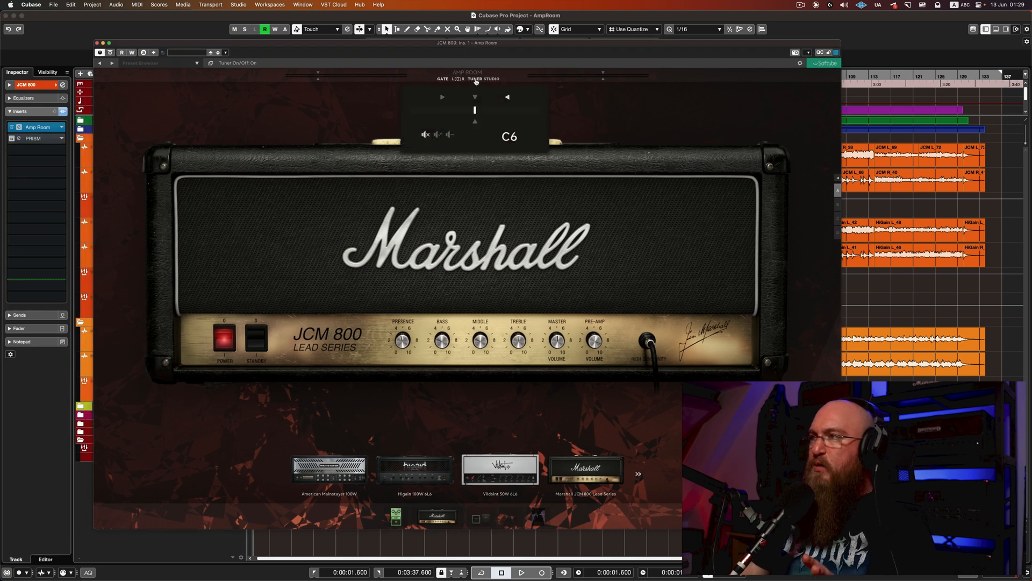
pyautogui.click(478, 81)
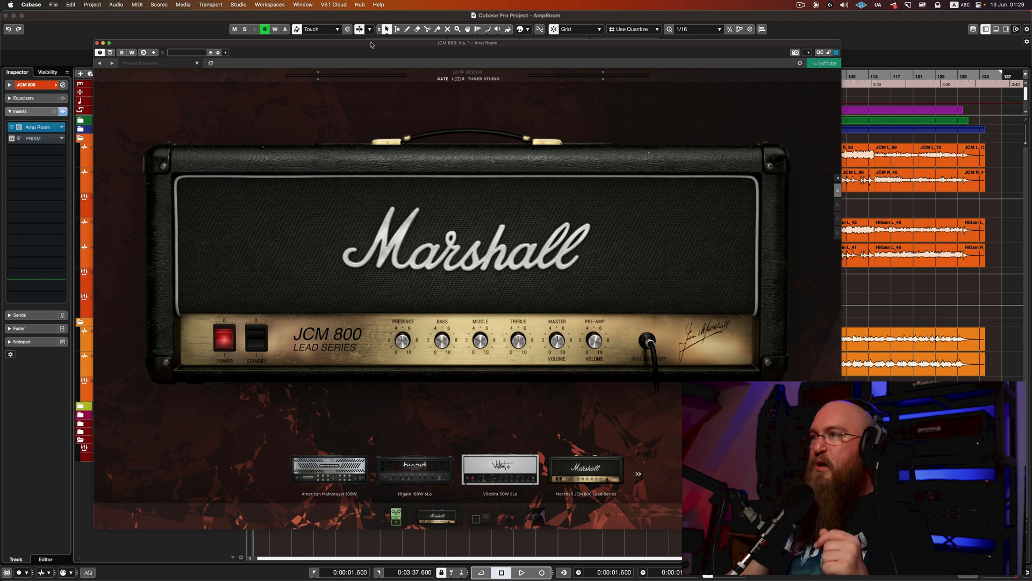
pyautogui.moveTo(370, 43); pyautogui.dragTo(603, 64)
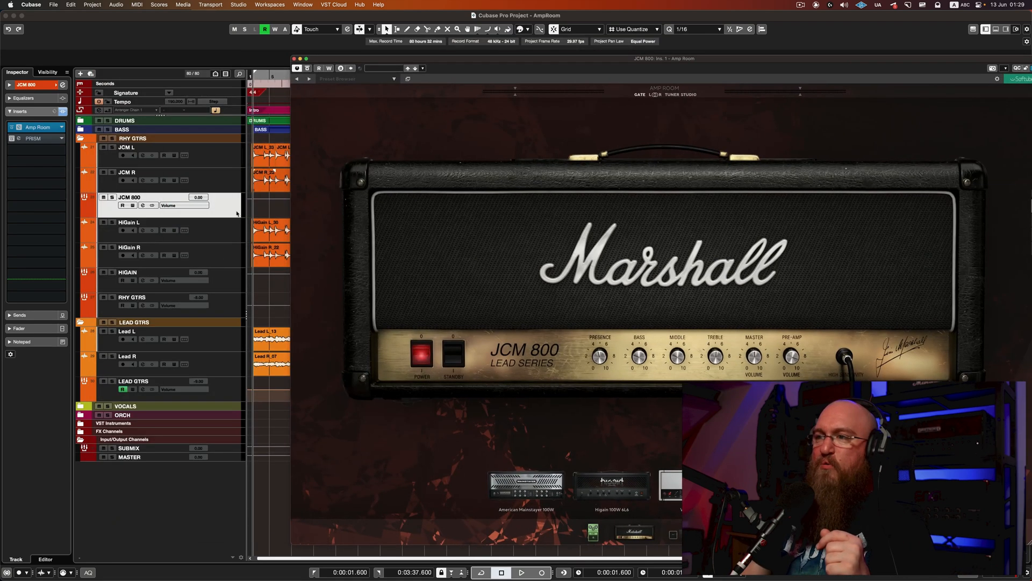
# Select the HiGain L track and toggle its input monitoring on and off twice to demonstrate live monitoring.
pyautogui.click(208, 240)
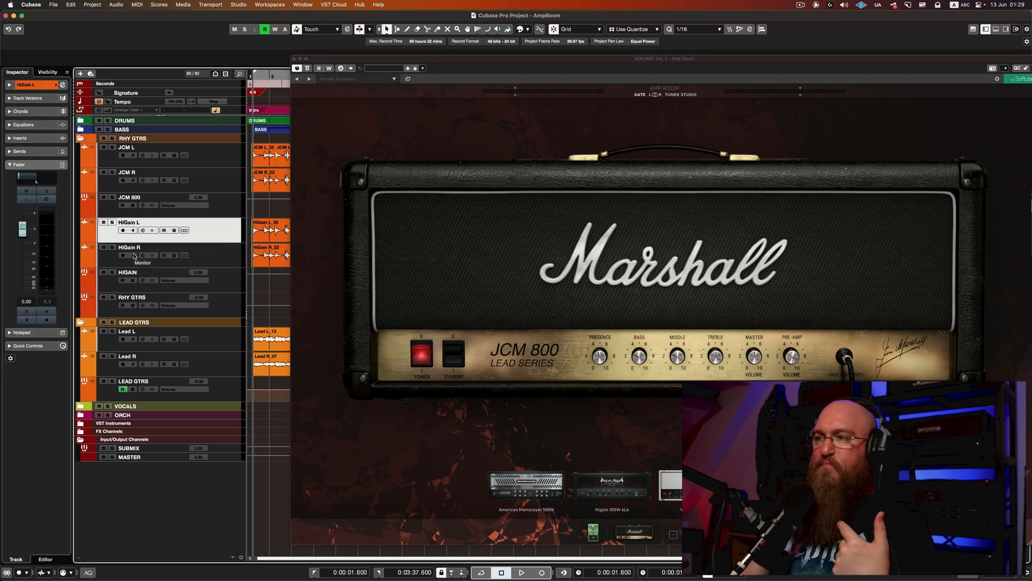
pyautogui.click(132, 230)
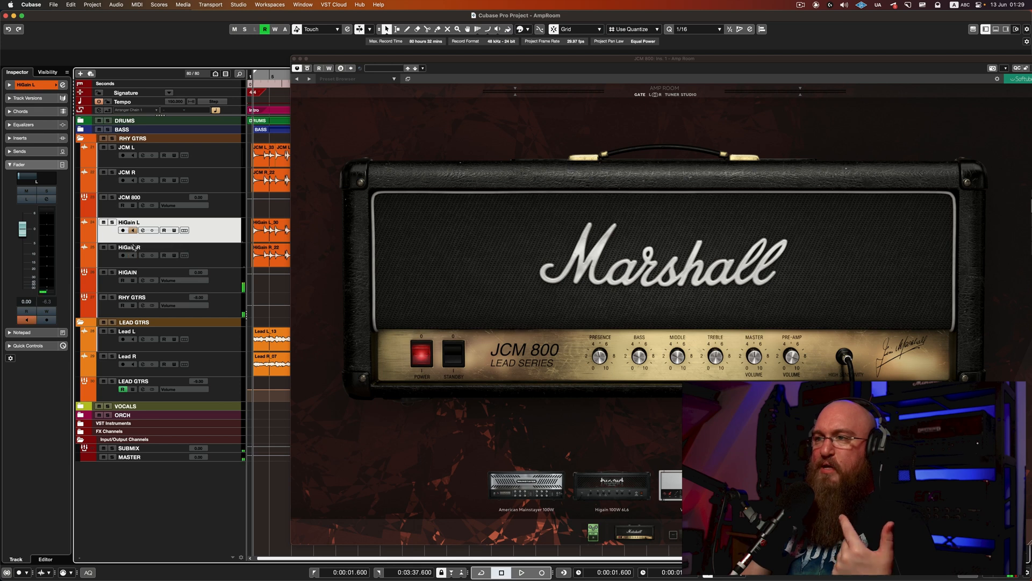
pyautogui.click(133, 230)
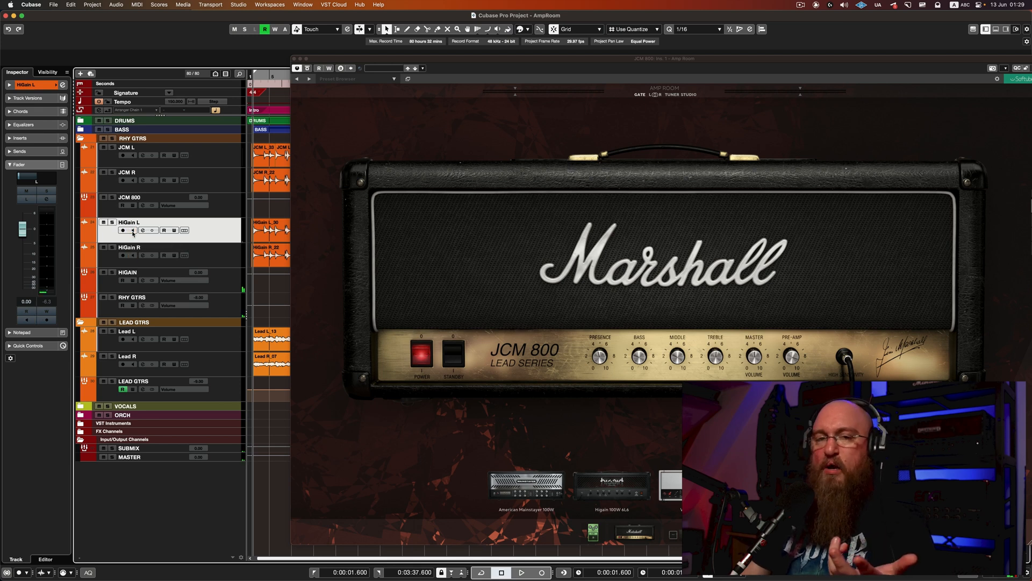
pyautogui.click(133, 231)
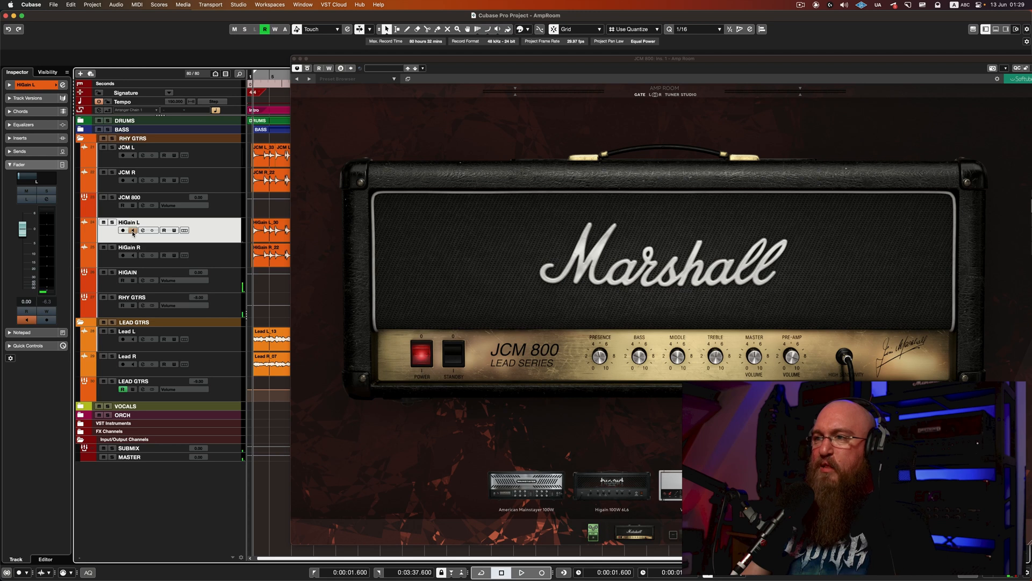
pyautogui.click(133, 231)
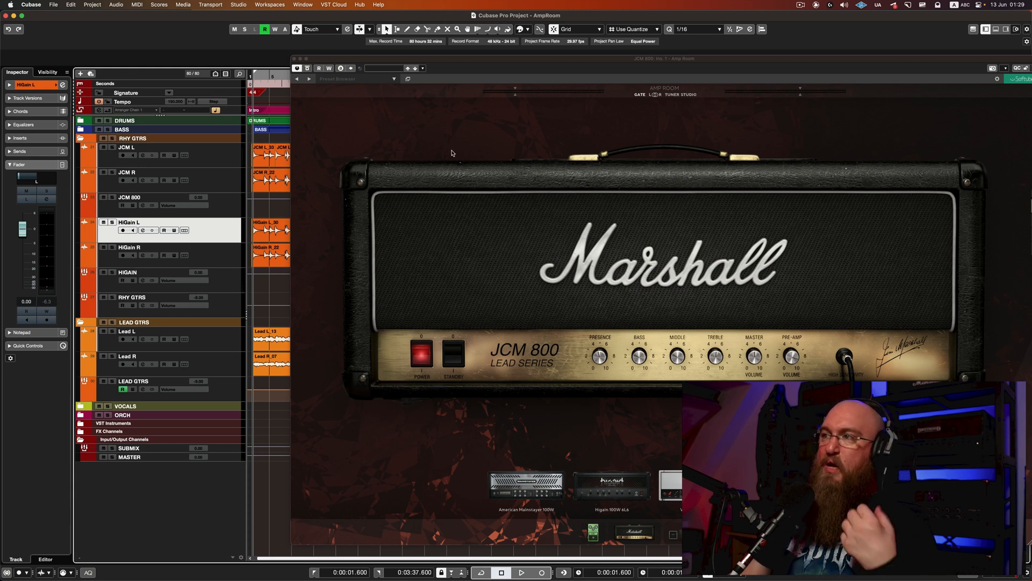
# Bring the JCM 800 Amp Room window back into full view, open the HIGAIN channel's Amp Room, and enlarge it to a similar size.
pyautogui.moveTo(529, 58); pyautogui.dragTo(379, 46)
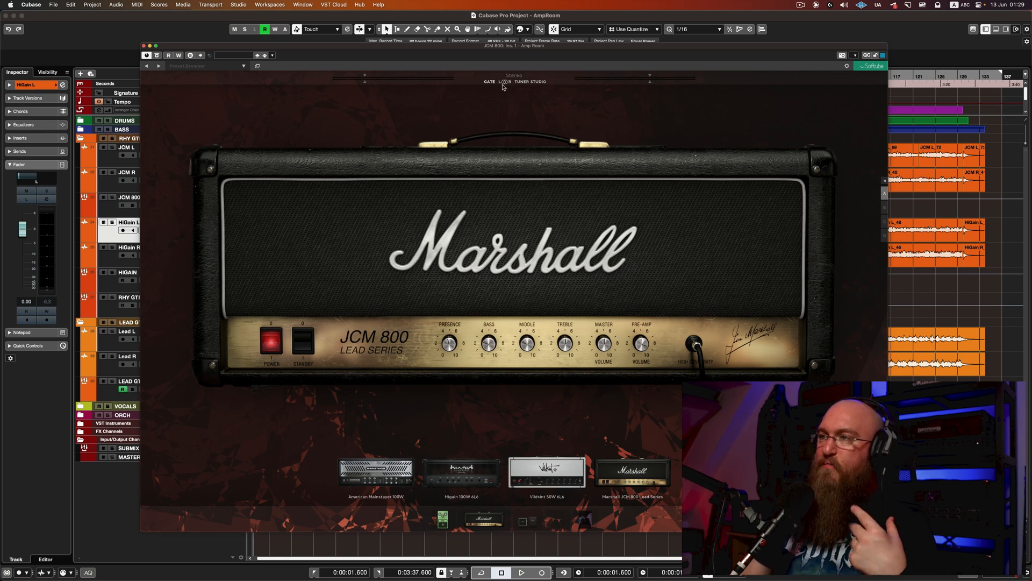
pyautogui.moveTo(519, 51); pyautogui.dragTo(478, 53)
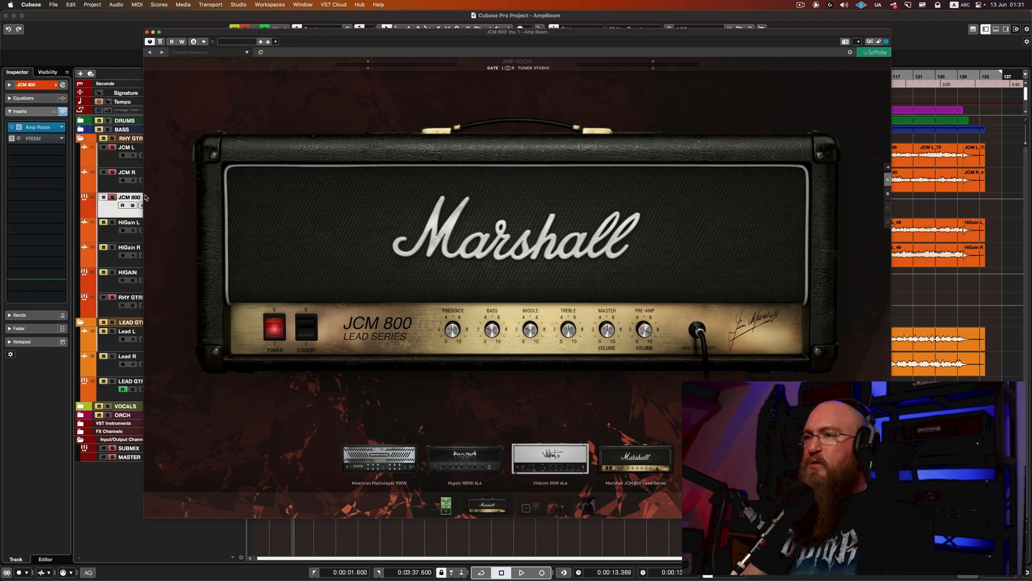
pyautogui.click(113, 284)
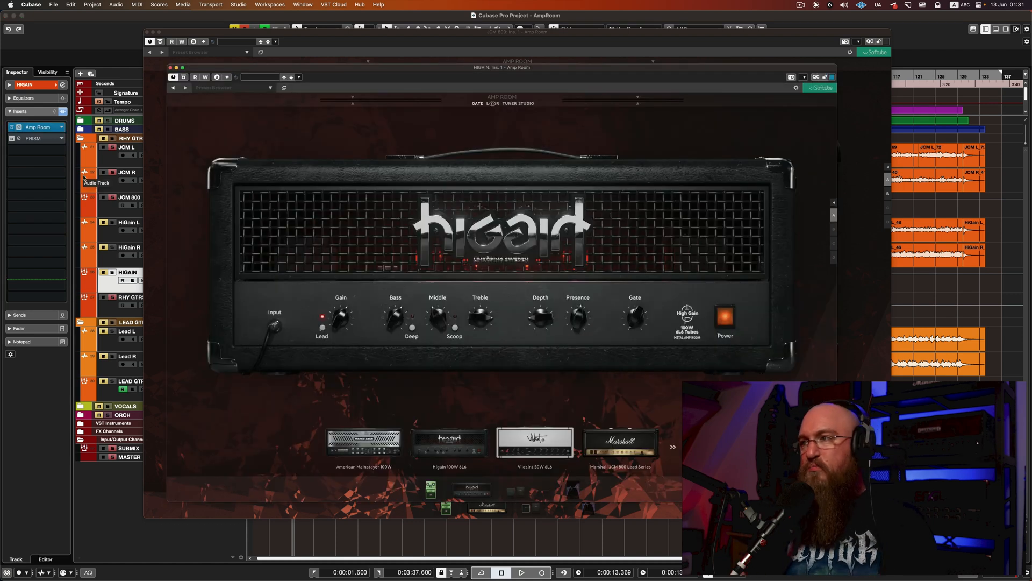
pyautogui.moveTo(468, 70); pyautogui.dragTo(486, 63)
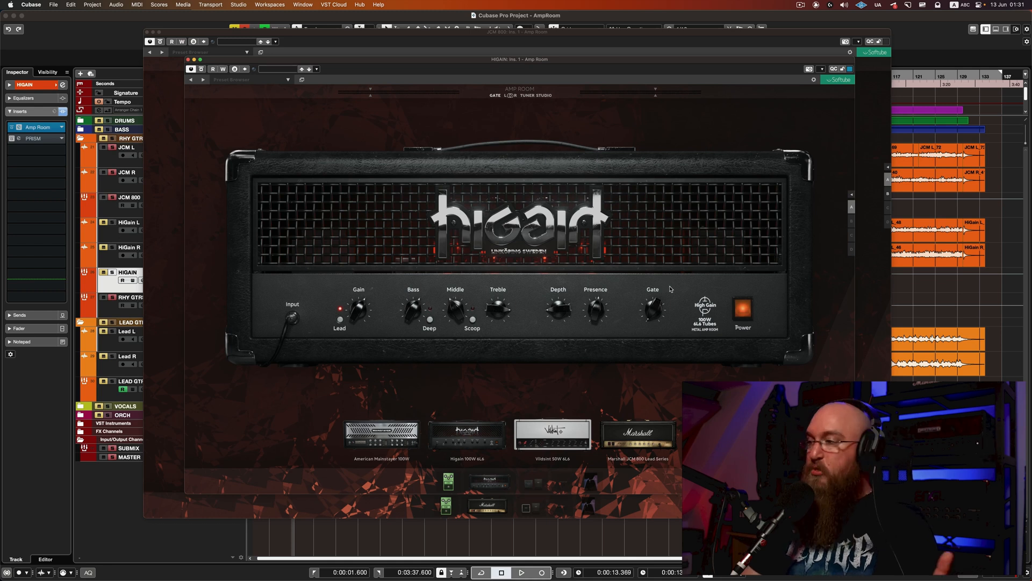
pyautogui.moveTo(855, 493); pyautogui.dragTo(909, 524)
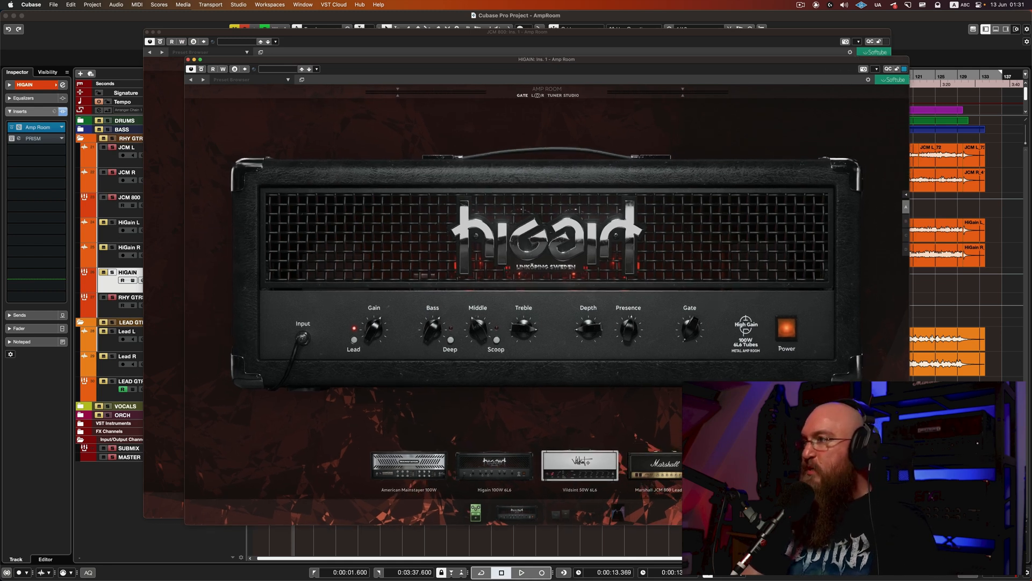
pyautogui.moveTo(346, 57); pyautogui.dragTo(315, 41)
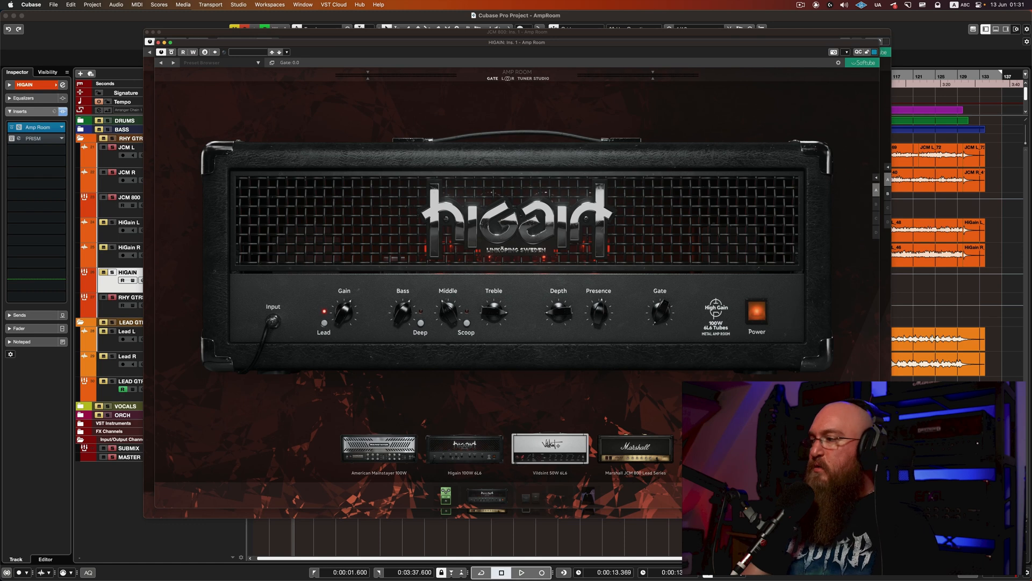
pyautogui.moveTo(880, 507); pyautogui.dragTo(904, 522)
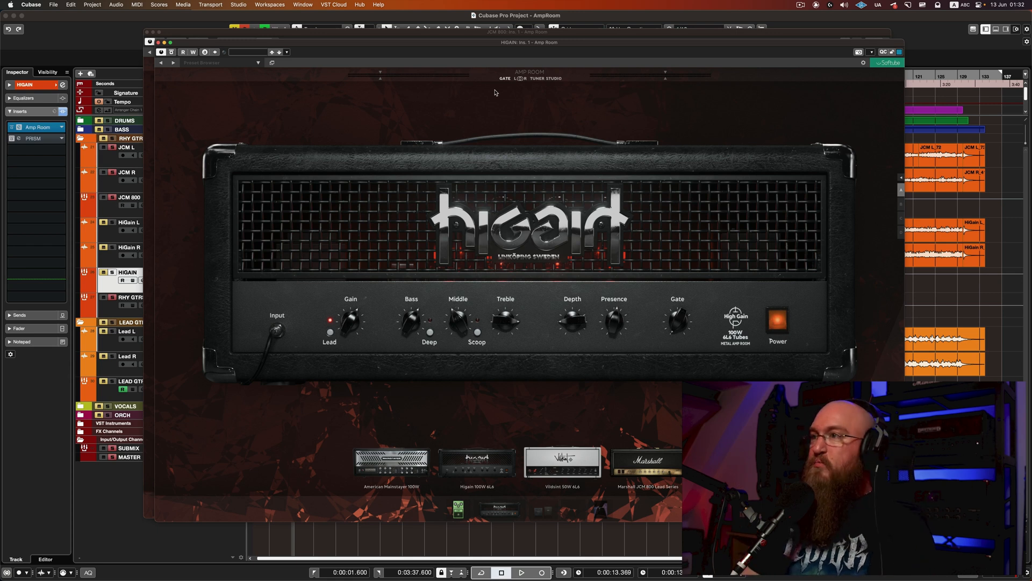
# Move the HIGAIN and JCM 800 Amp Room windows apart to compare them, and close the JCM 800 one.
pyautogui.moveTo(464, 43); pyautogui.dragTo(498, 55)
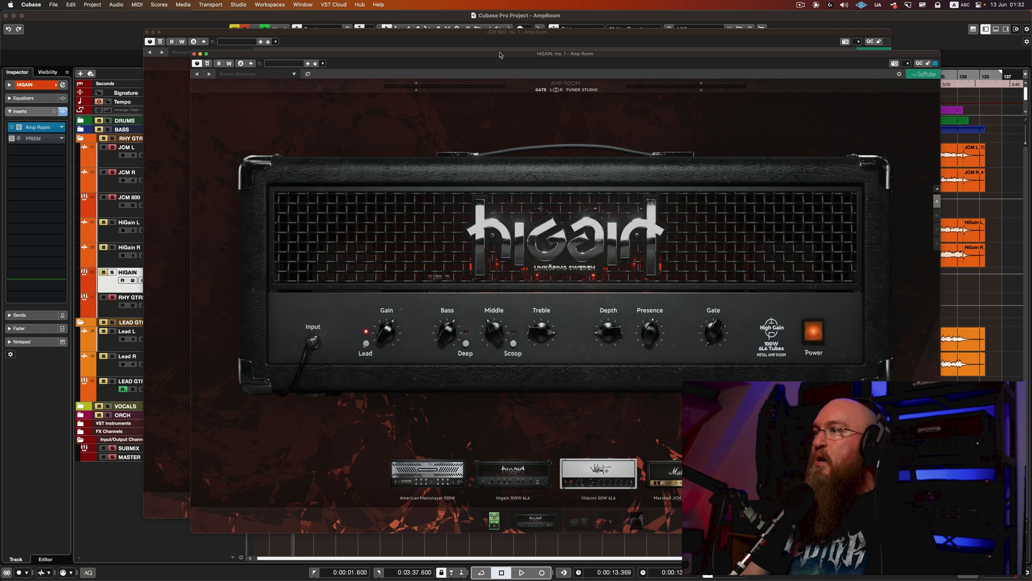
pyautogui.moveTo(499, 54); pyautogui.dragTo(520, 61)
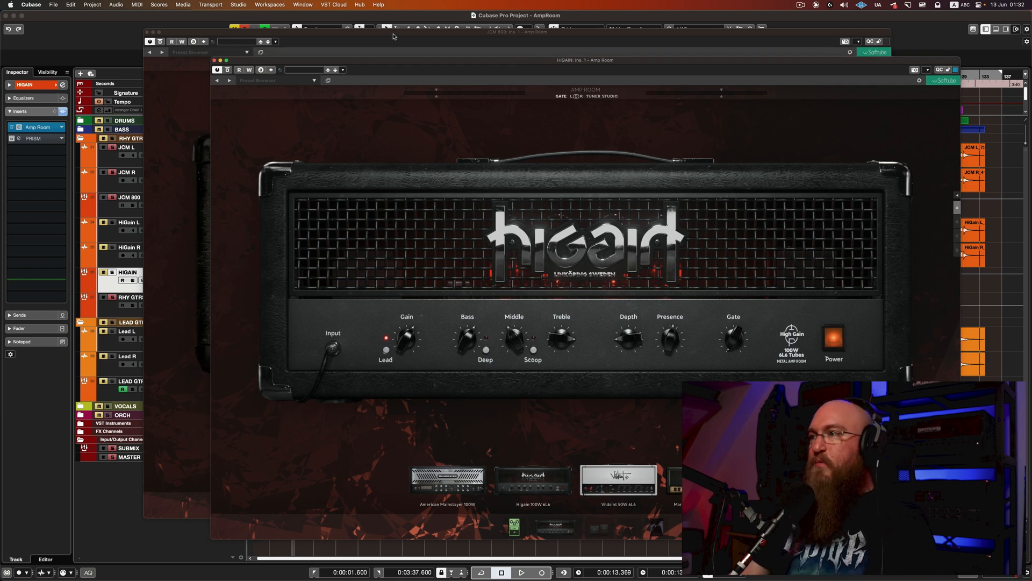
pyautogui.moveTo(393, 36); pyautogui.dragTo(303, 29)
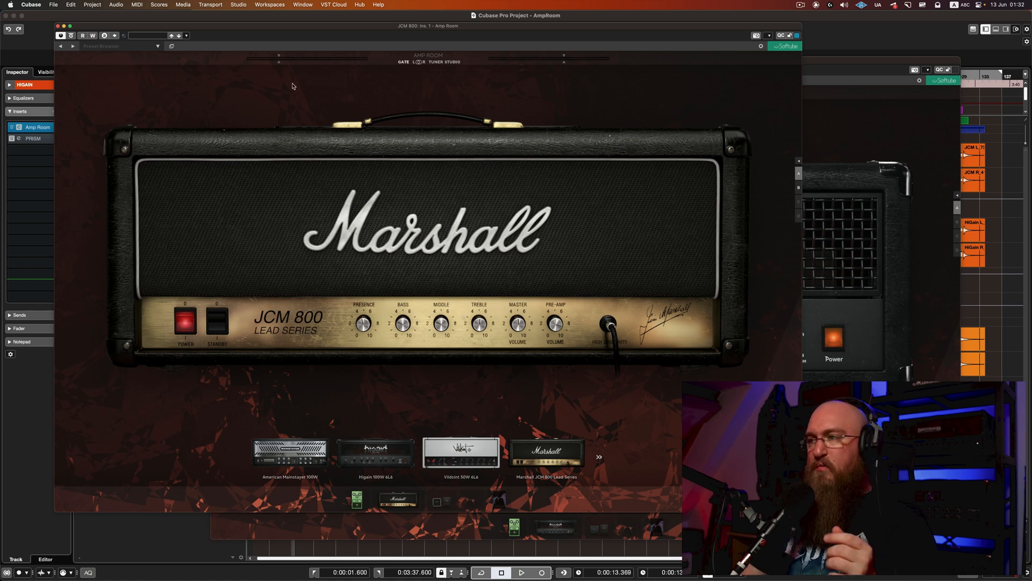
pyautogui.click(58, 26)
pyautogui.moveTo(409, 69); pyautogui.dragTo(371, 49)
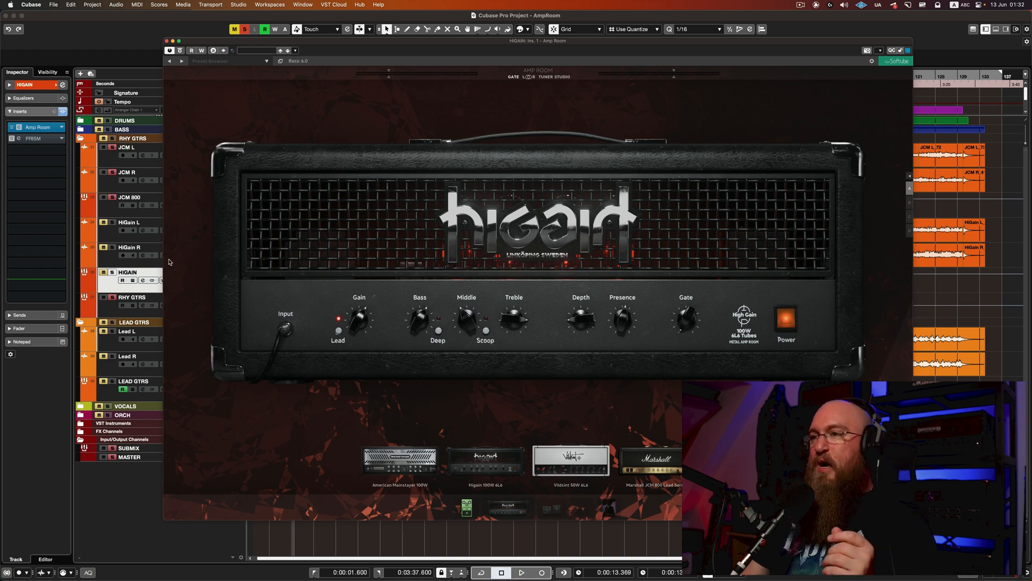
# Solo the HIGAIN channel together with the JCM 800 guitars, play a short test passage, and close its Amp Room window.
pyautogui.click(113, 273)
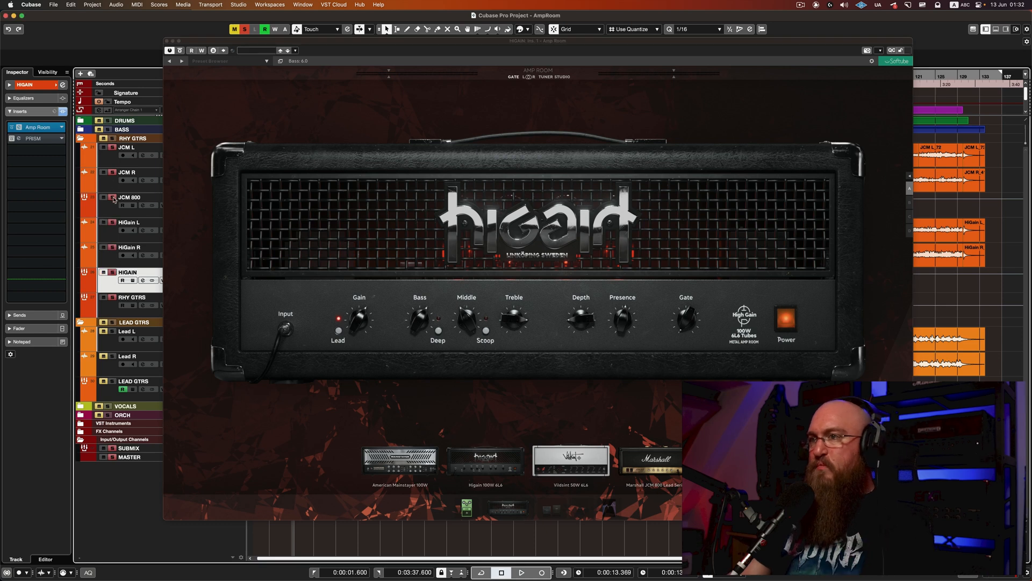
pyautogui.press('space')
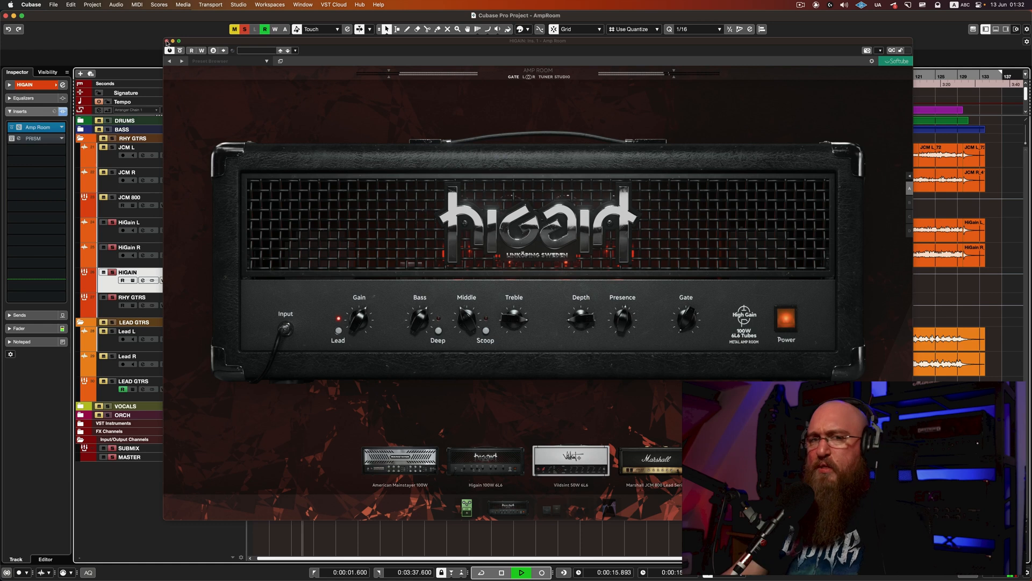
pyautogui.press('space')
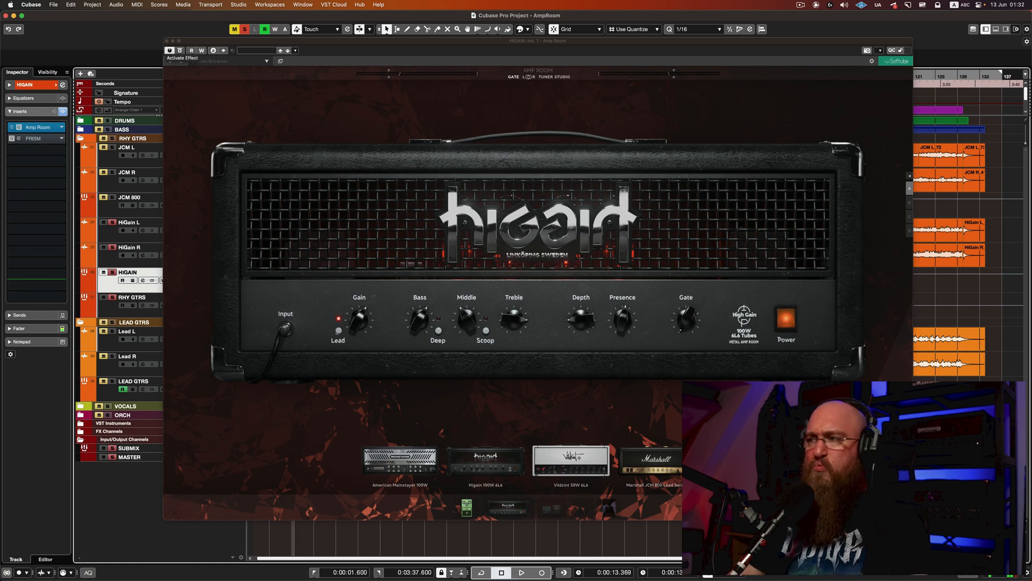
pyautogui.click(167, 41)
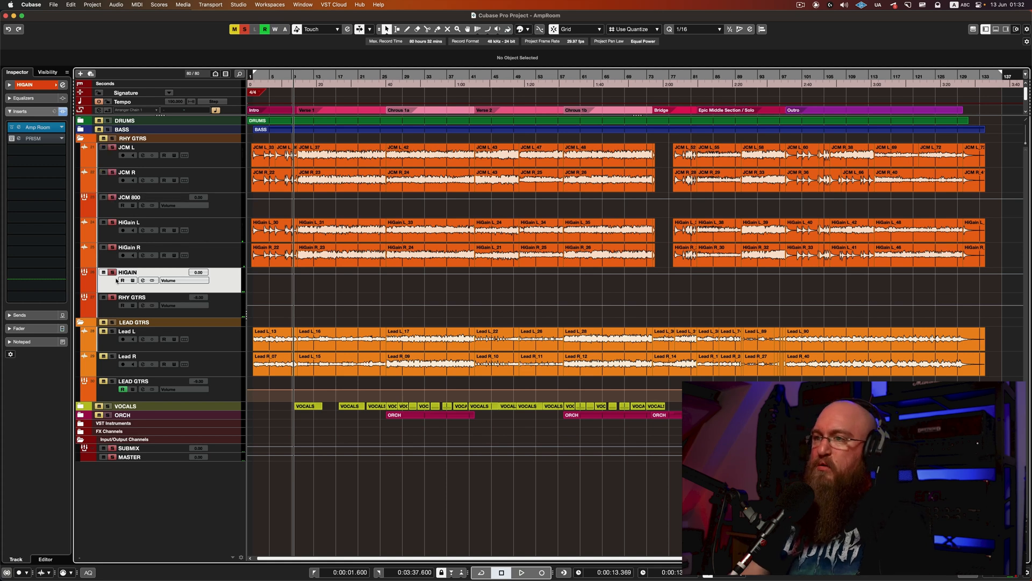
# Audition the start of Verse 1 with only the JCM 800 guitars soloed and with the HiGain guitars added.
pyautogui.press('space')
pyautogui.scroll(2, 311, 208)
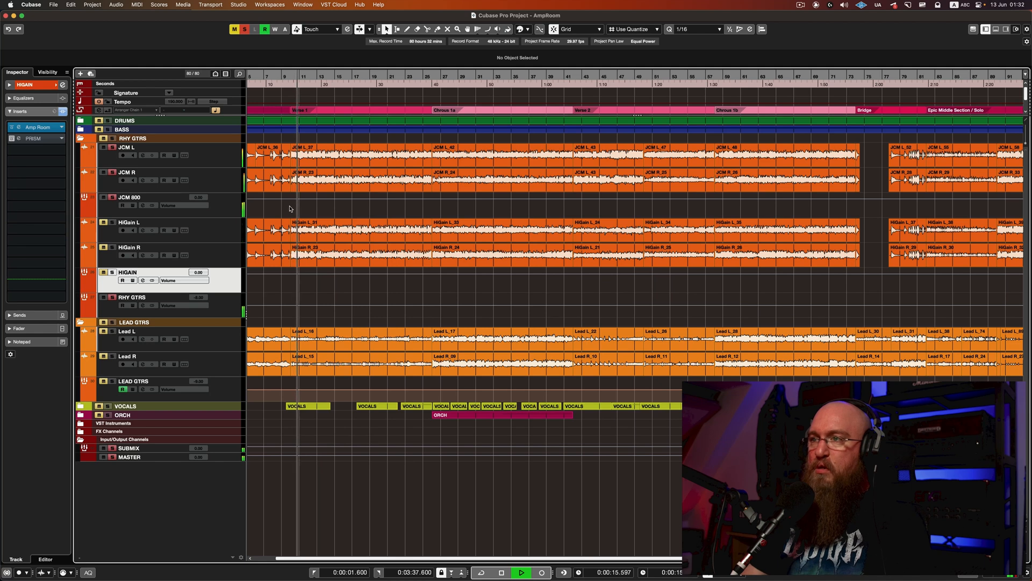
pyautogui.press('space')
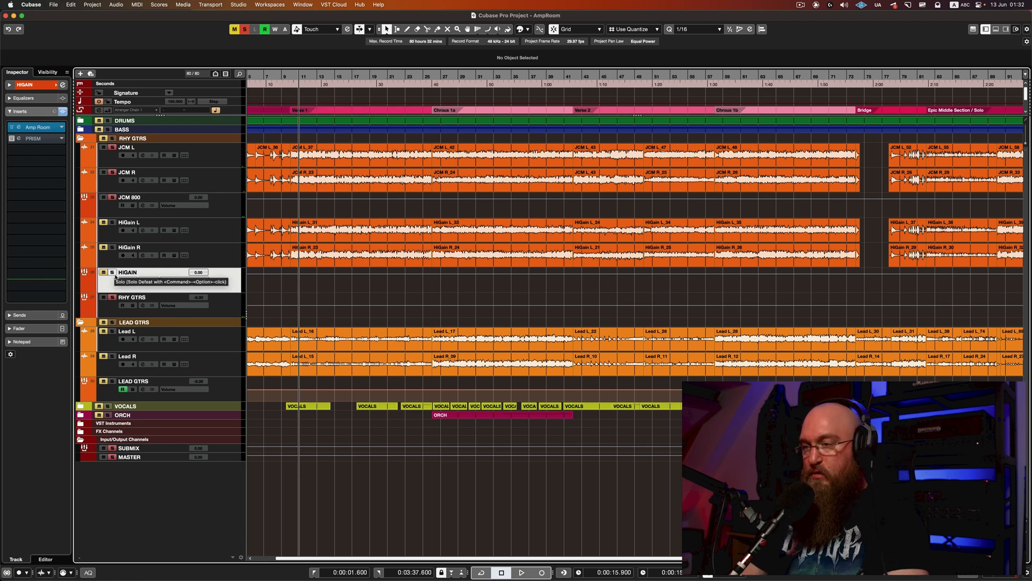
pyautogui.press('space')
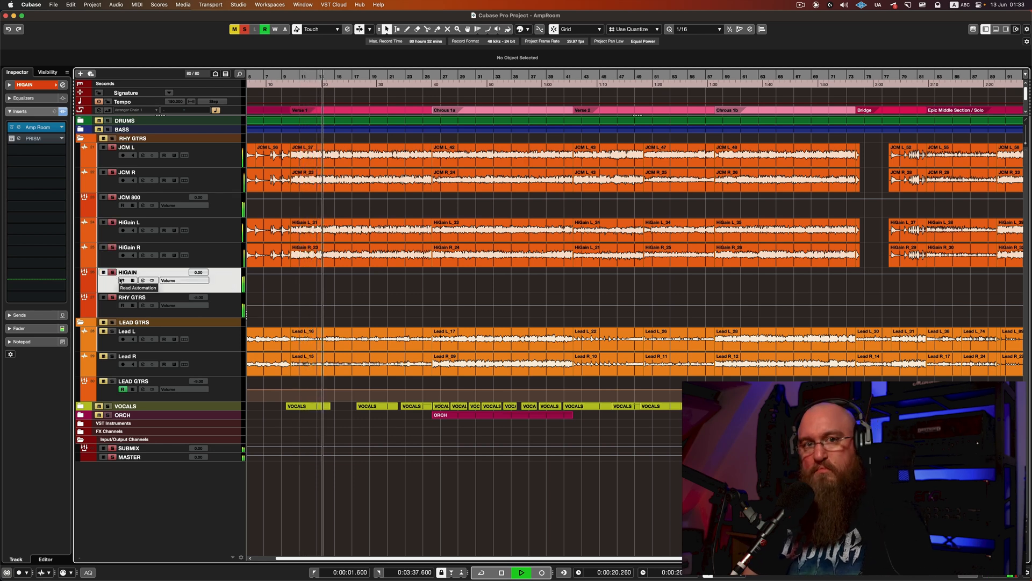
pyautogui.press('space')
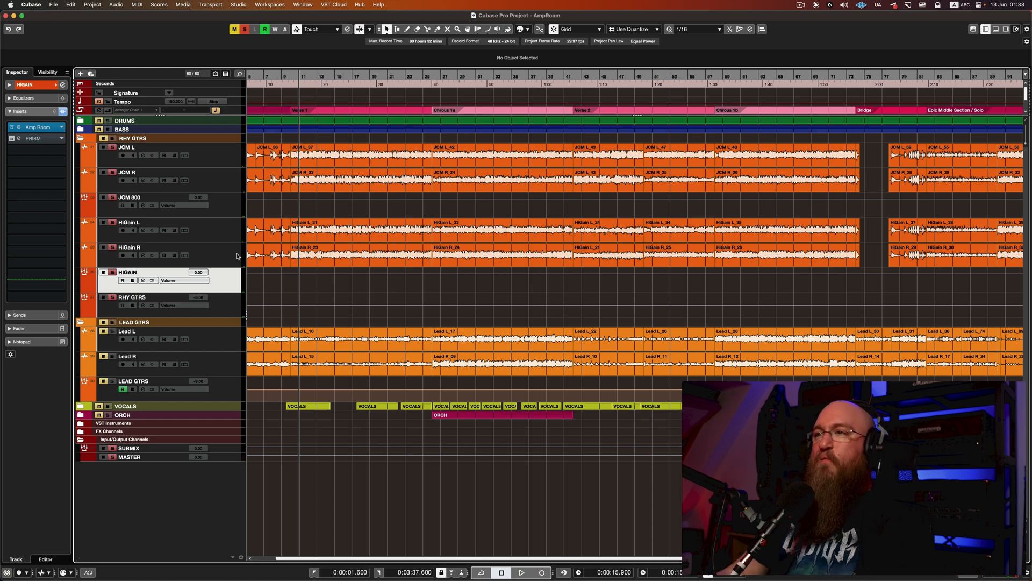
# Step through the JCM and HiGain left and right tracks and their group channels, ending on the RHY GTRS group.
pyautogui.click(232, 160)
pyautogui.click(235, 181)
pyautogui.click(236, 208)
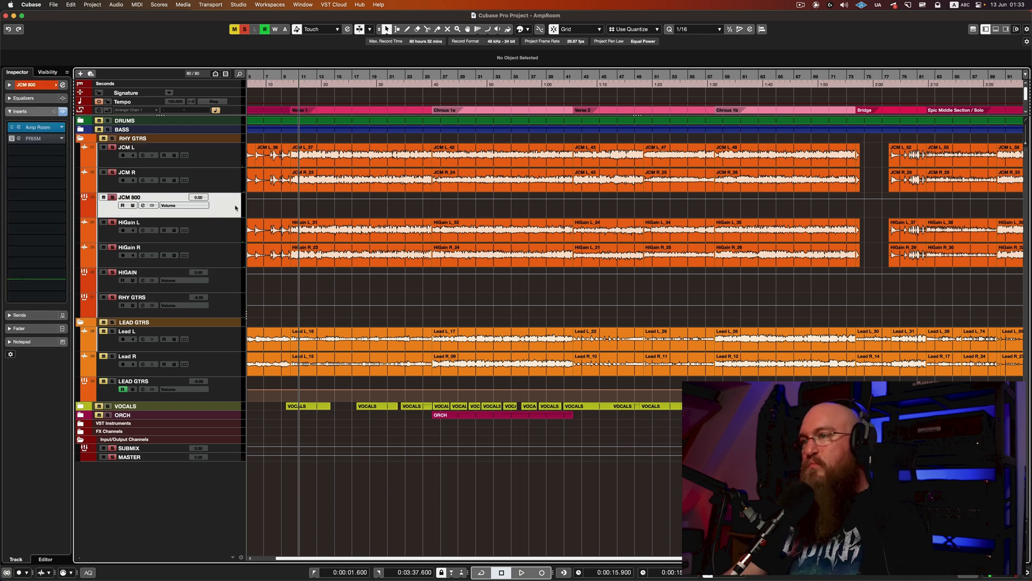
pyautogui.click(229, 239)
pyautogui.click(231, 259)
pyautogui.click(231, 280)
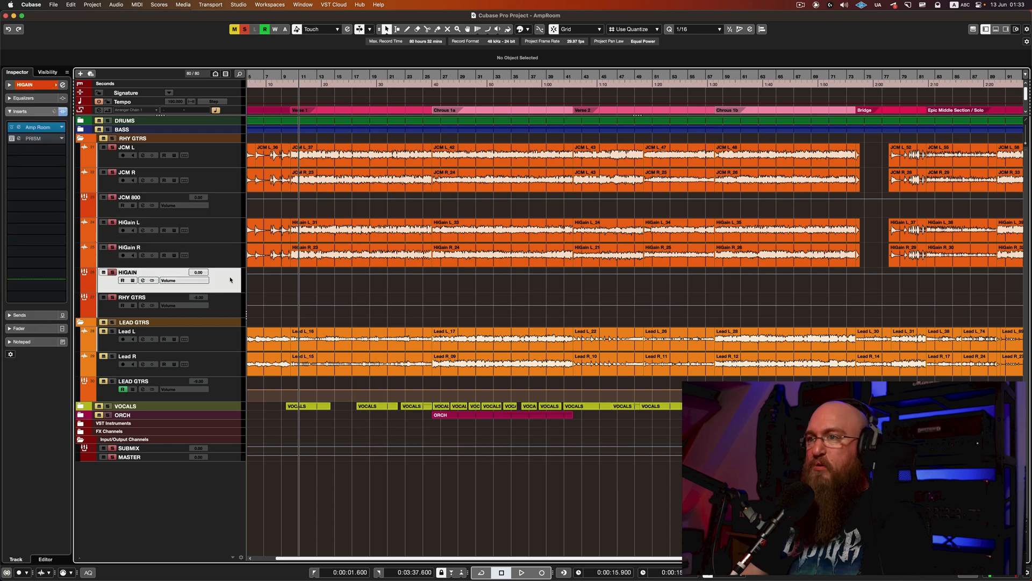
pyautogui.click(226, 206)
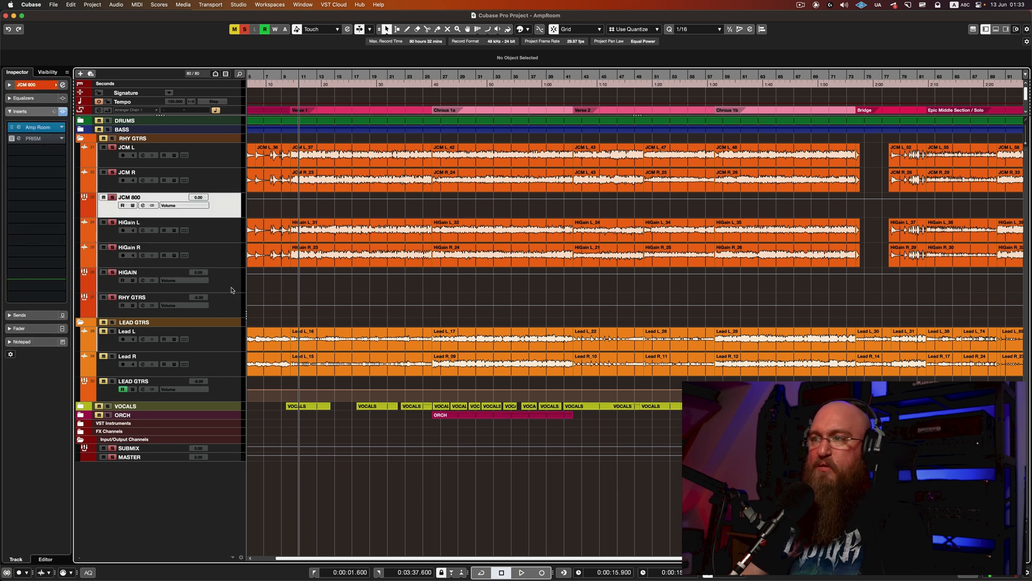
pyautogui.click(232, 308)
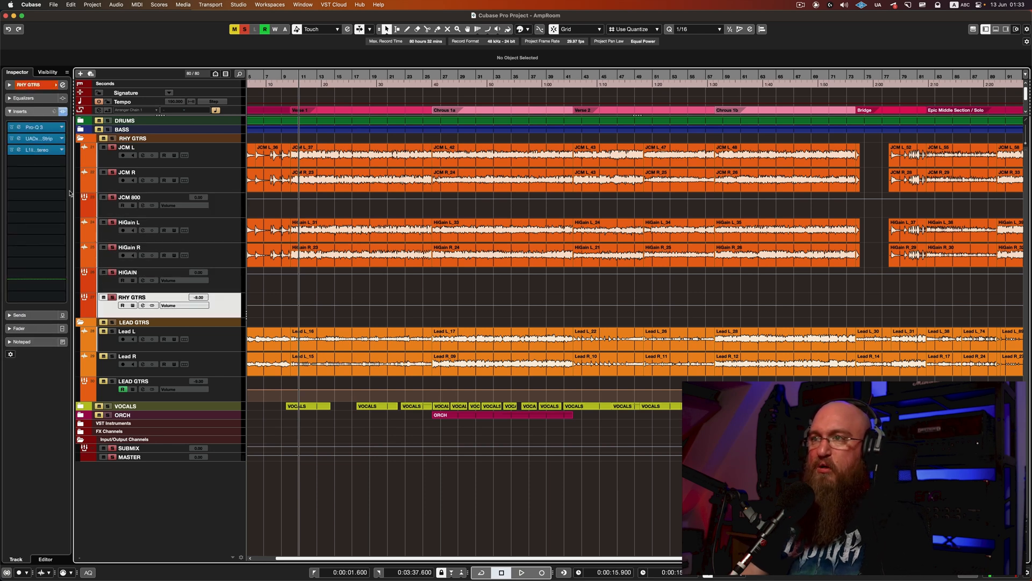
# Open Pro-Q 3 on the RHY GTRS group and examine the frequency, gain and Q of its EQ bands.
pyautogui.click(45, 128)
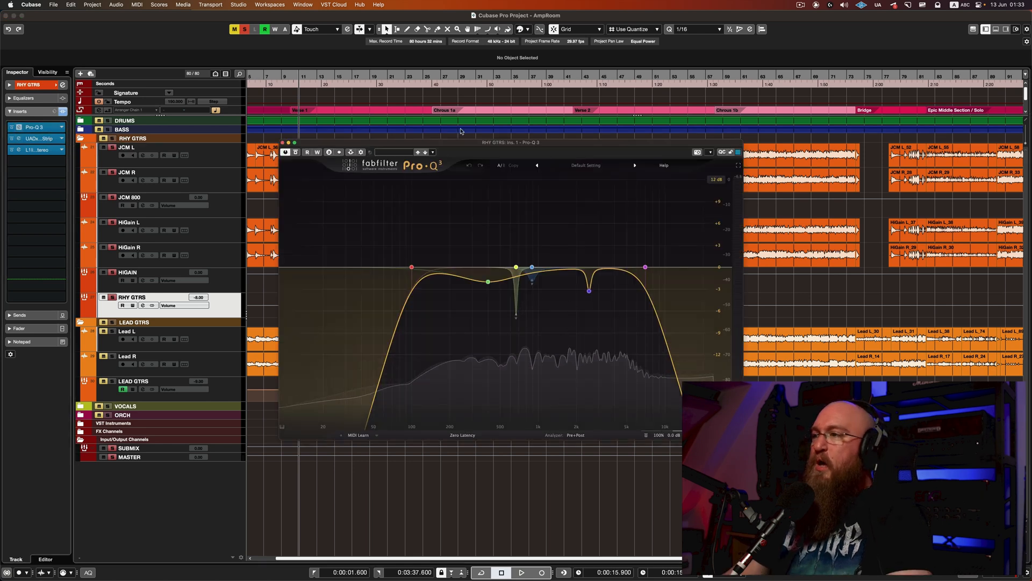
pyautogui.moveTo(471, 145); pyautogui.dragTo(443, 104)
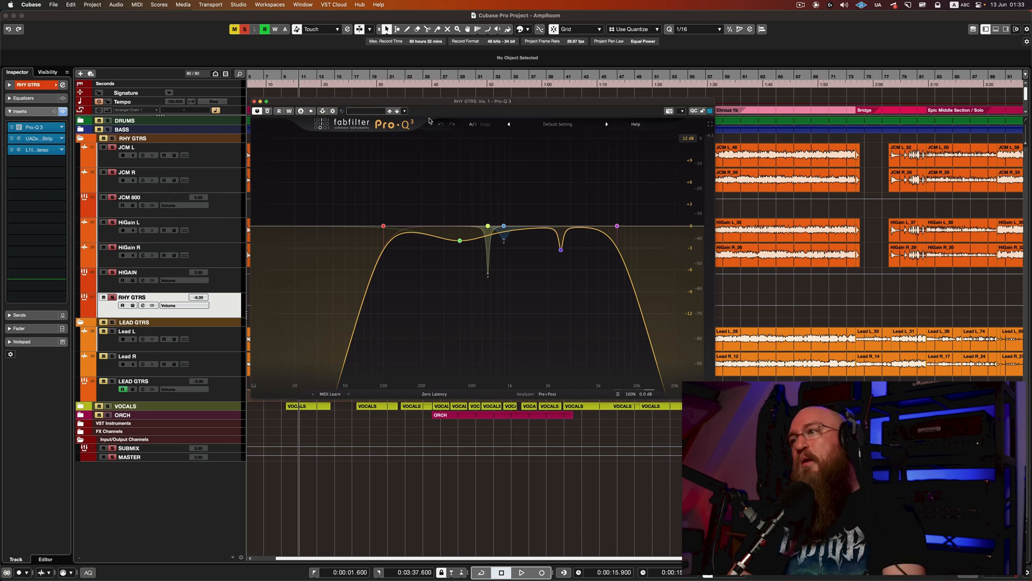
pyautogui.moveTo(439, 103); pyautogui.dragTo(443, 107)
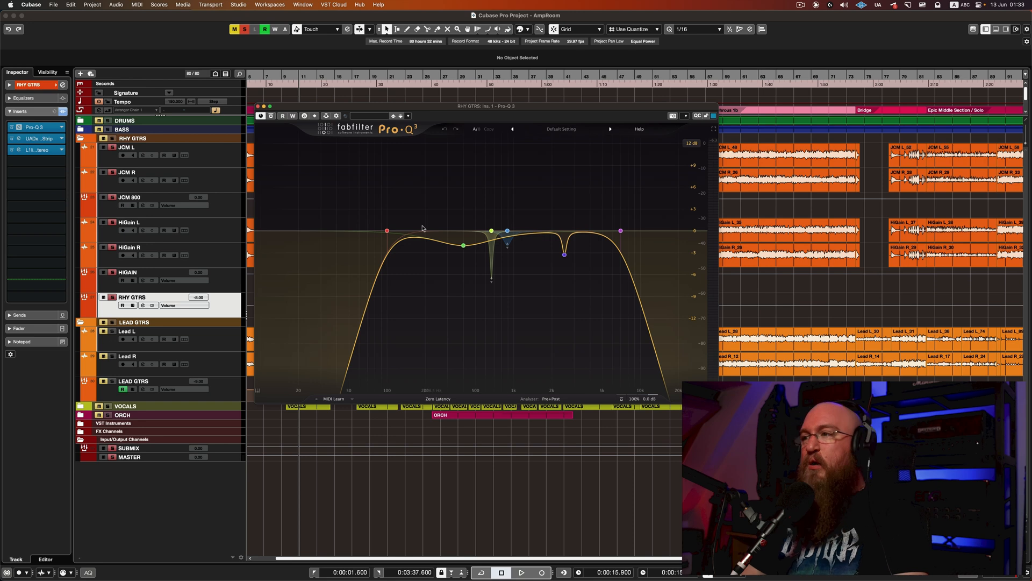
pyautogui.moveTo(465, 243)
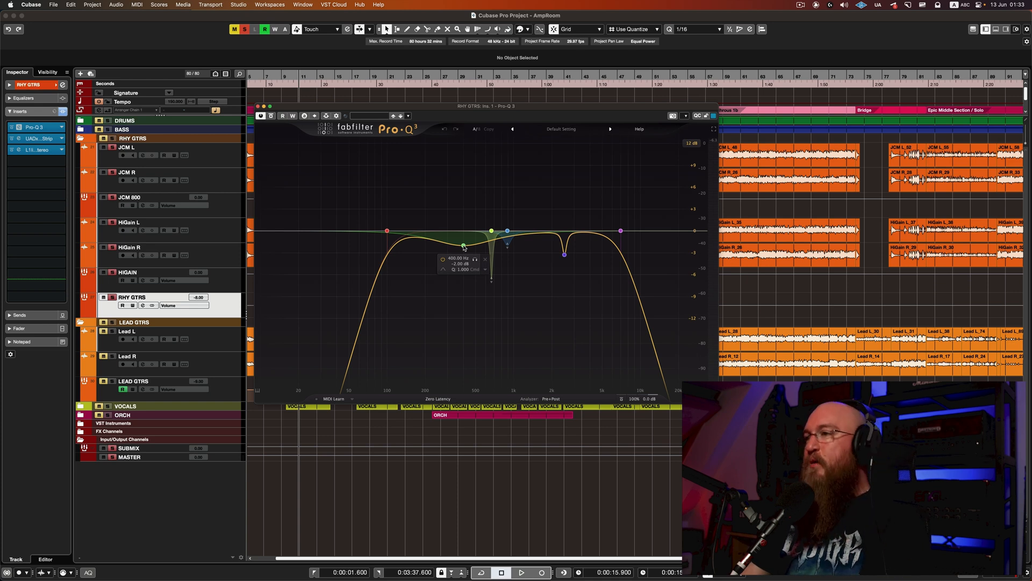
pyautogui.moveTo(568, 256)
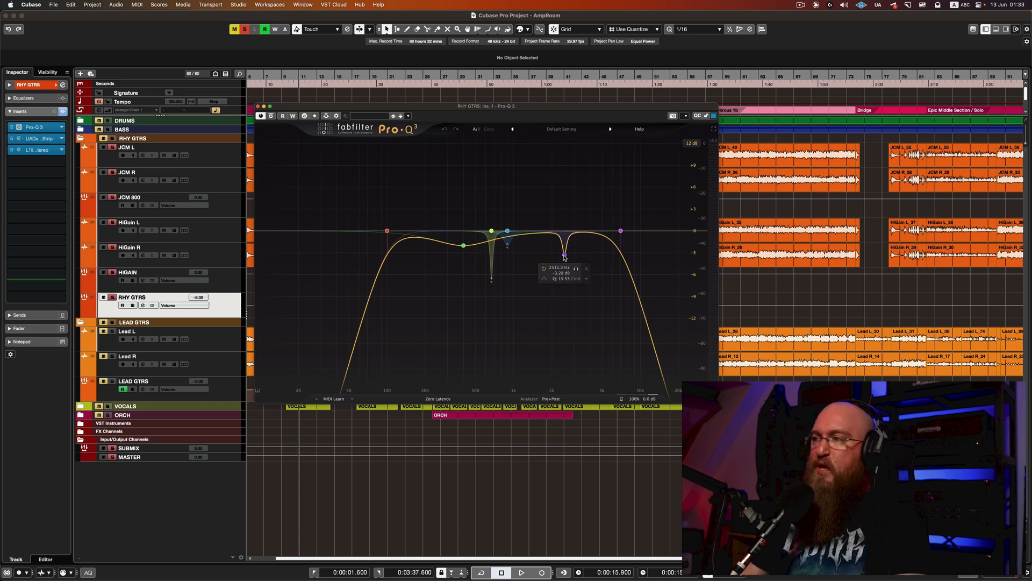
pyautogui.click(492, 232)
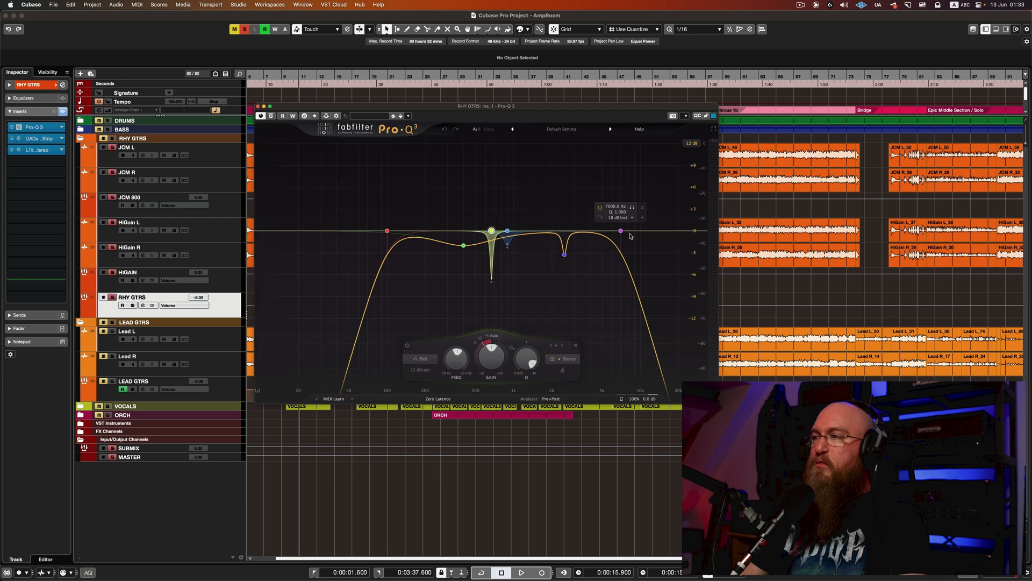
pyautogui.moveTo(509, 243)
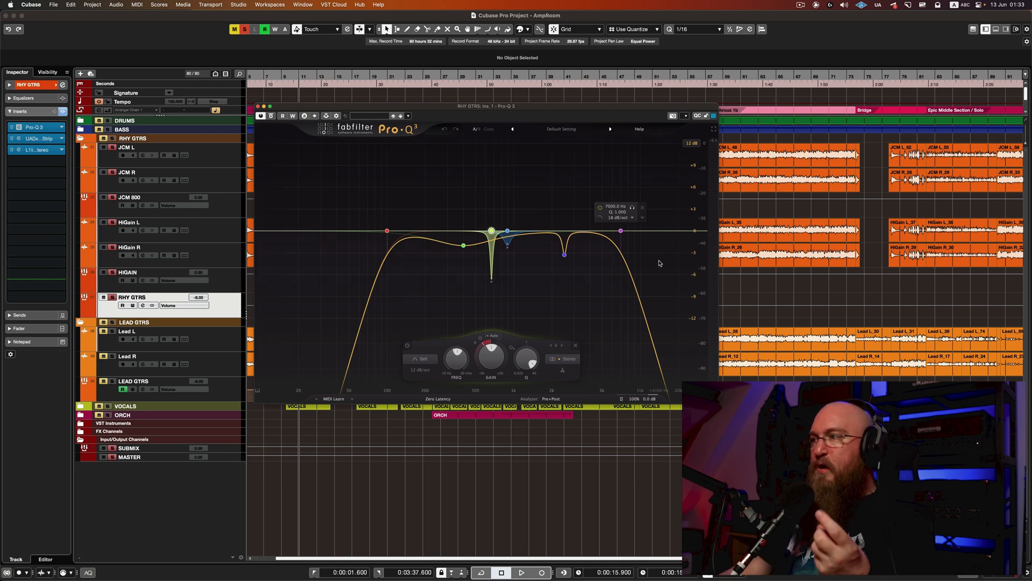
pyautogui.moveTo(650, 250); pyautogui.dragTo(686, 286)
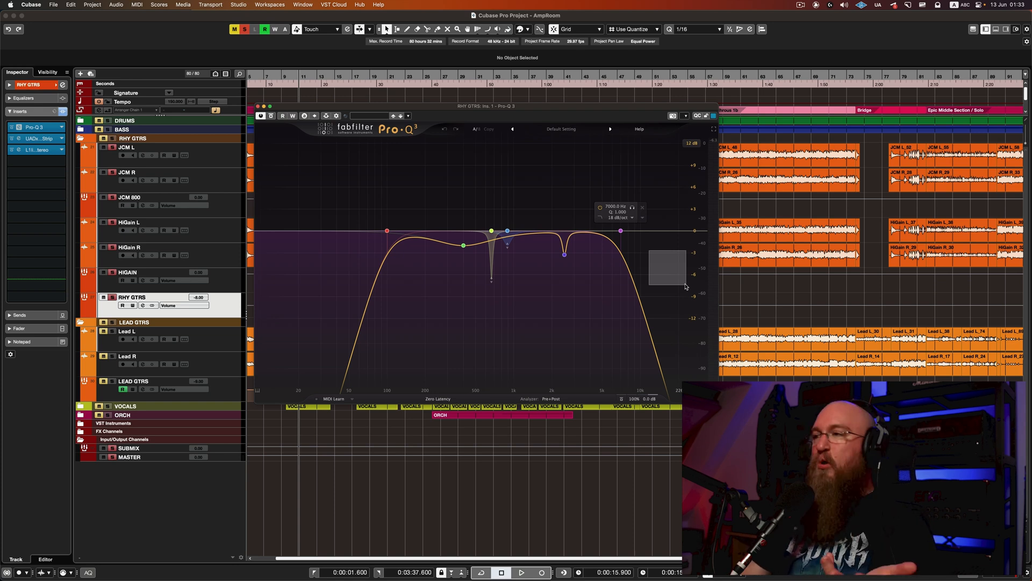
pyautogui.moveTo(686, 287); pyautogui.dragTo(686, 286)
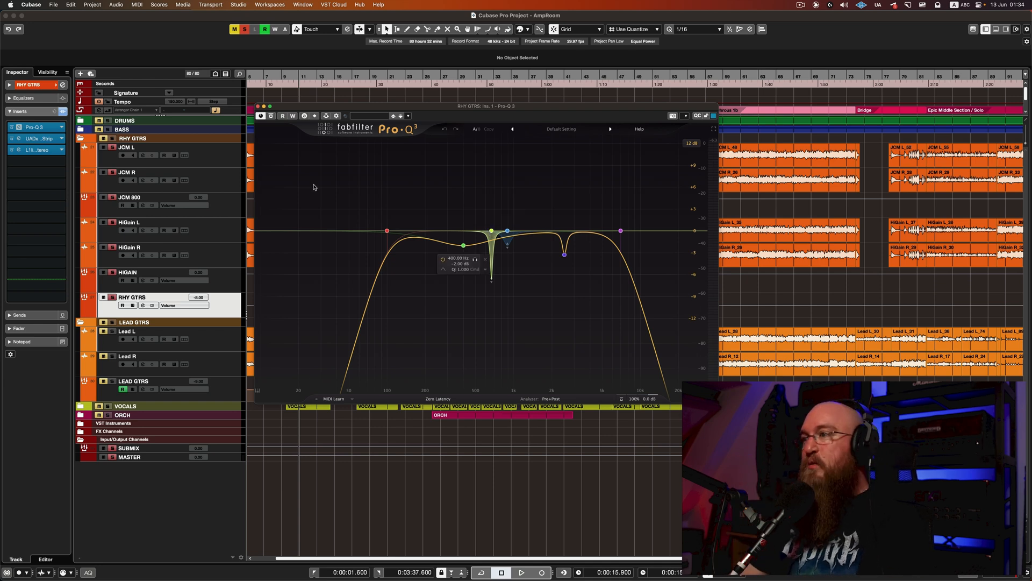
# Bypass the UADx API Vision Channel Strip and Pro-Q 3 on the RHY GTRS group, playing the guitars briefly.
pyautogui.click(13, 141)
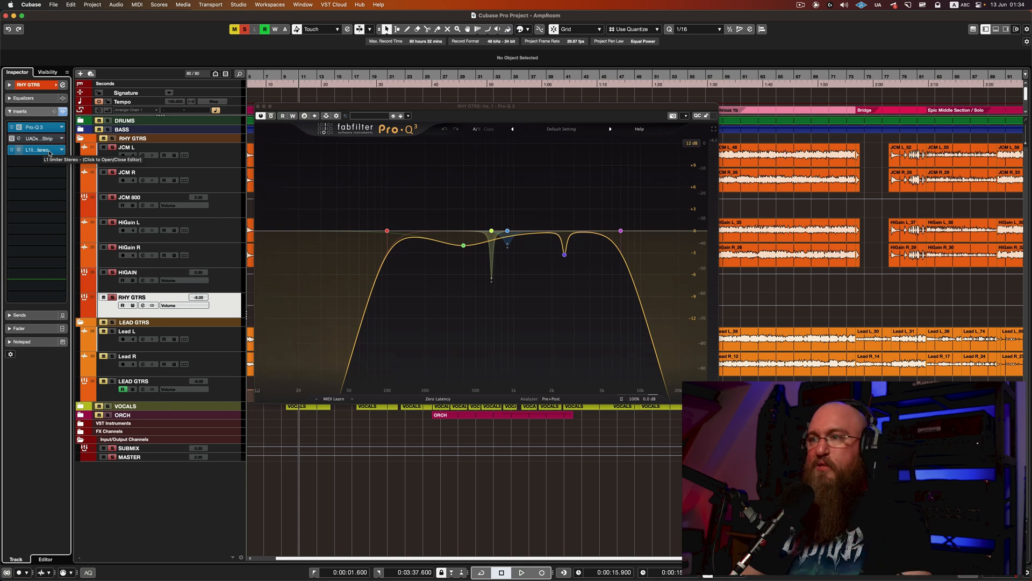
pyautogui.press('space')
pyautogui.click(11, 127)
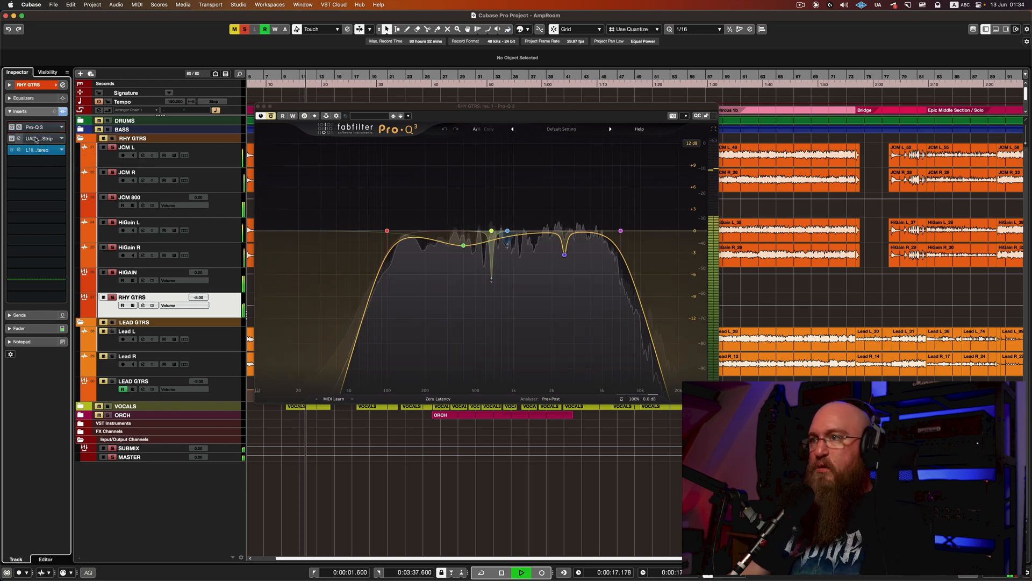
pyautogui.press('space')
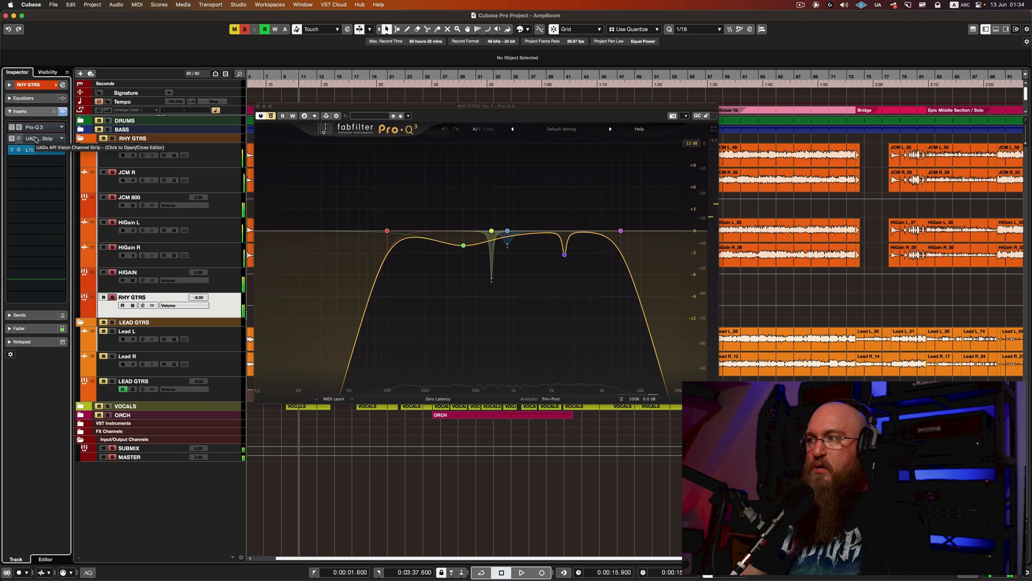
# Move the Pro-Q 3 window off the timeline and play Verse 1 from 19.1 seconds with the EQ bypassed.
pyautogui.moveTo(370, 110); pyautogui.dragTo(235, 233)
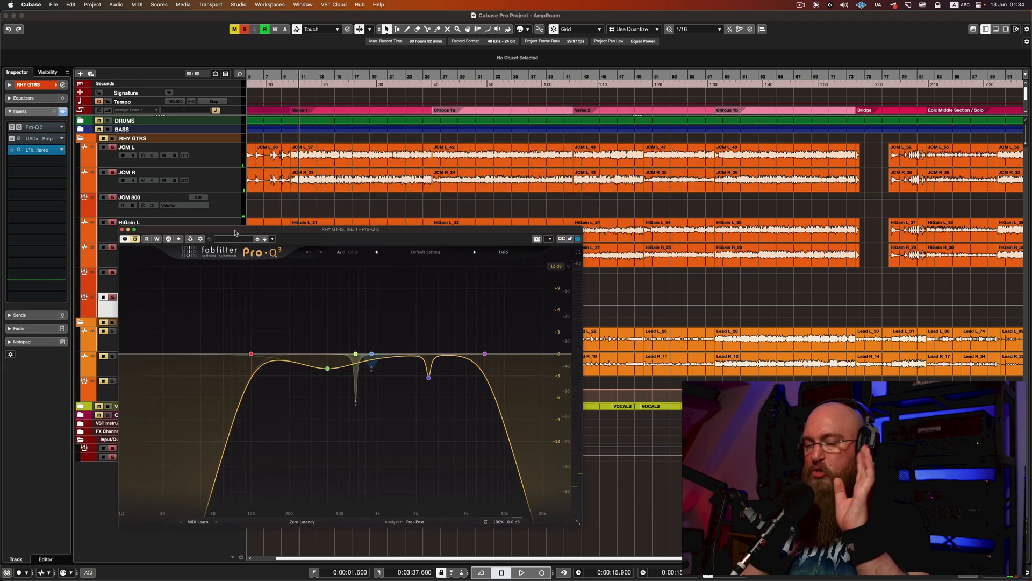
pyautogui.click(316, 76)
pyautogui.press('space')
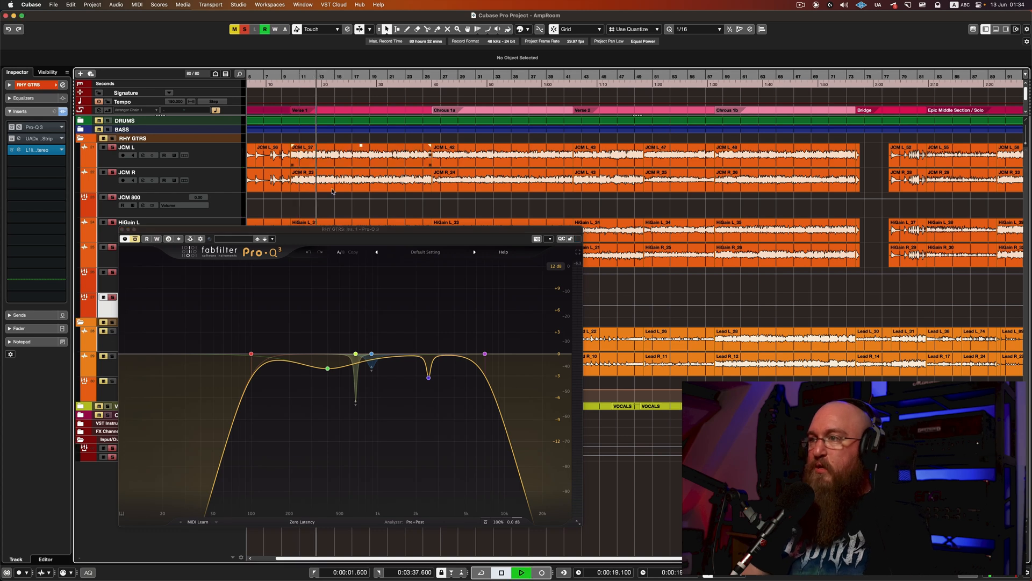
pyautogui.moveTo(338, 231); pyautogui.dragTo(367, 225)
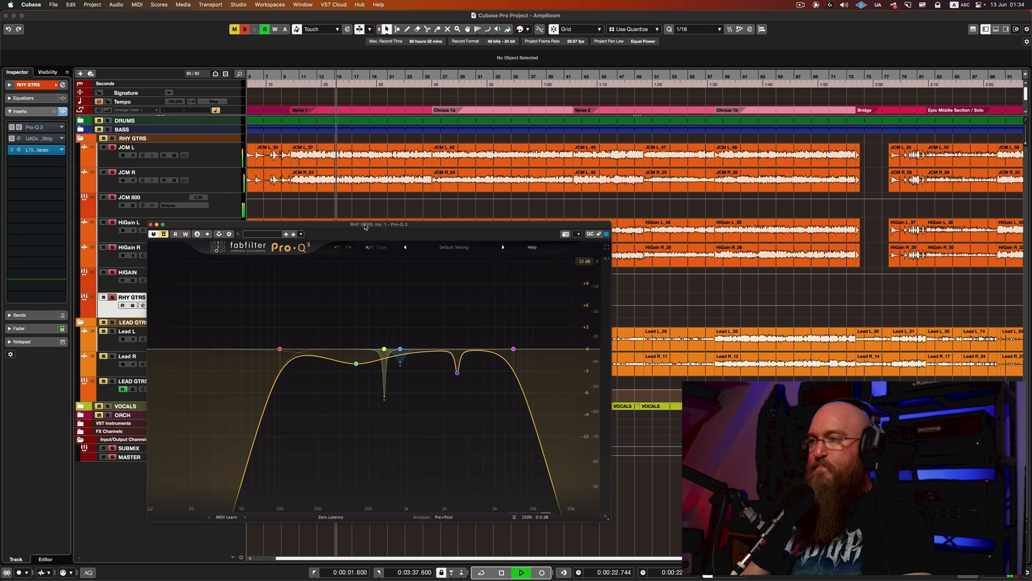
pyautogui.press('space')
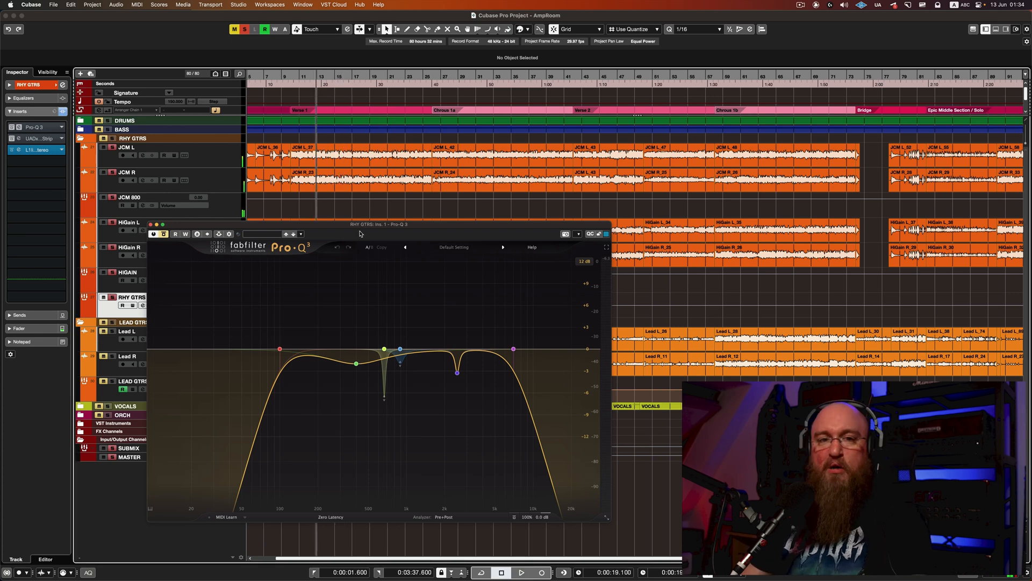
# Compare the rhythm guitars with Pro-Q 3 bypassed and active during playback, leaving the EQ active.
pyautogui.moveTo(385, 367)
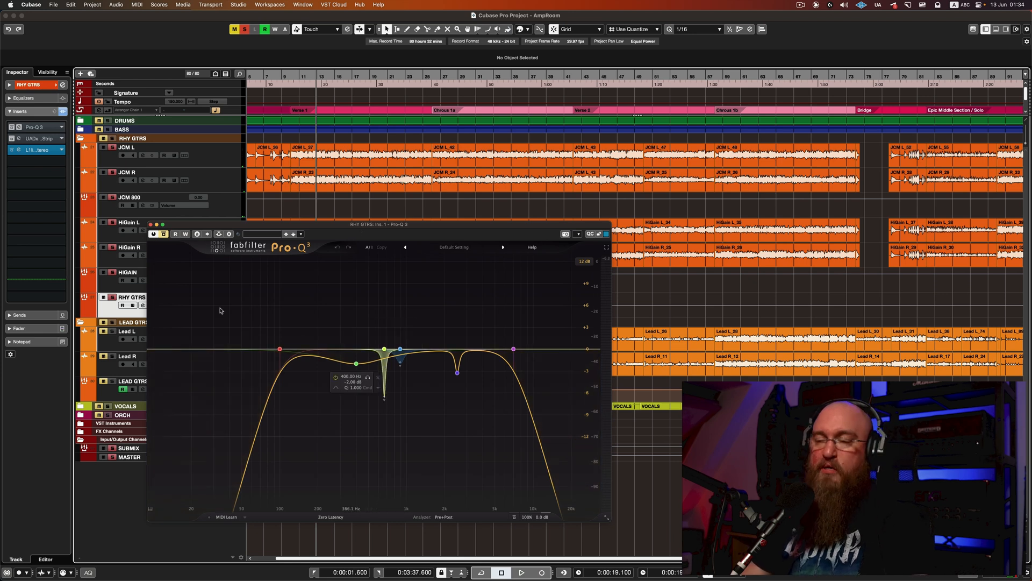
pyautogui.press('space')
pyautogui.click(164, 234)
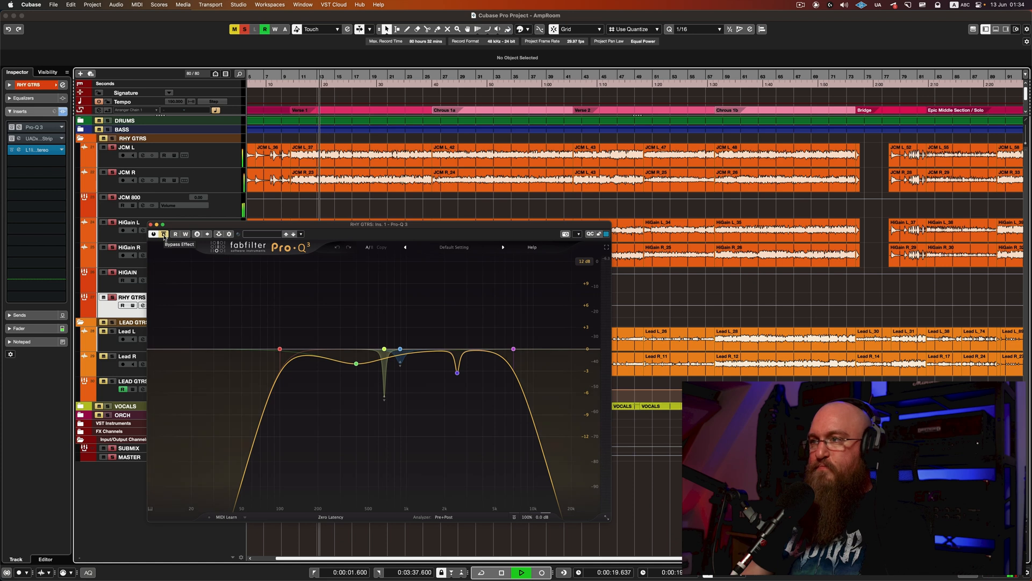
pyautogui.click(164, 235)
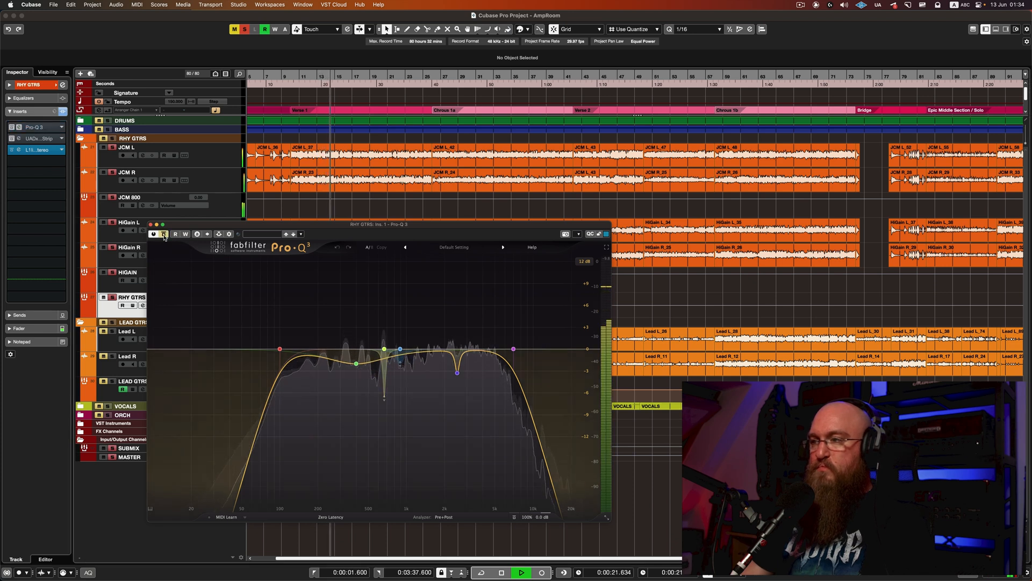
pyautogui.click(164, 235)
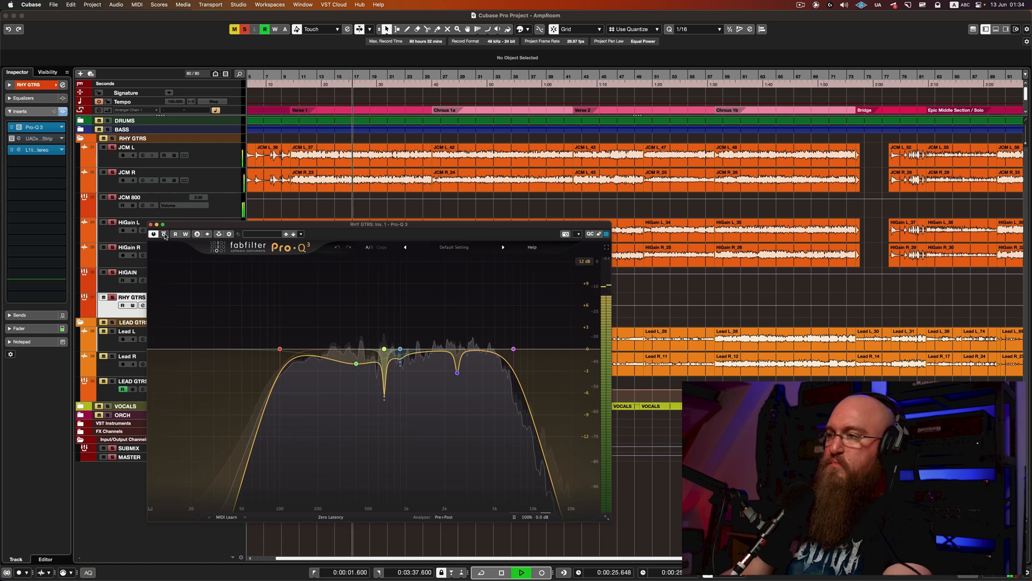
pyautogui.click(164, 235)
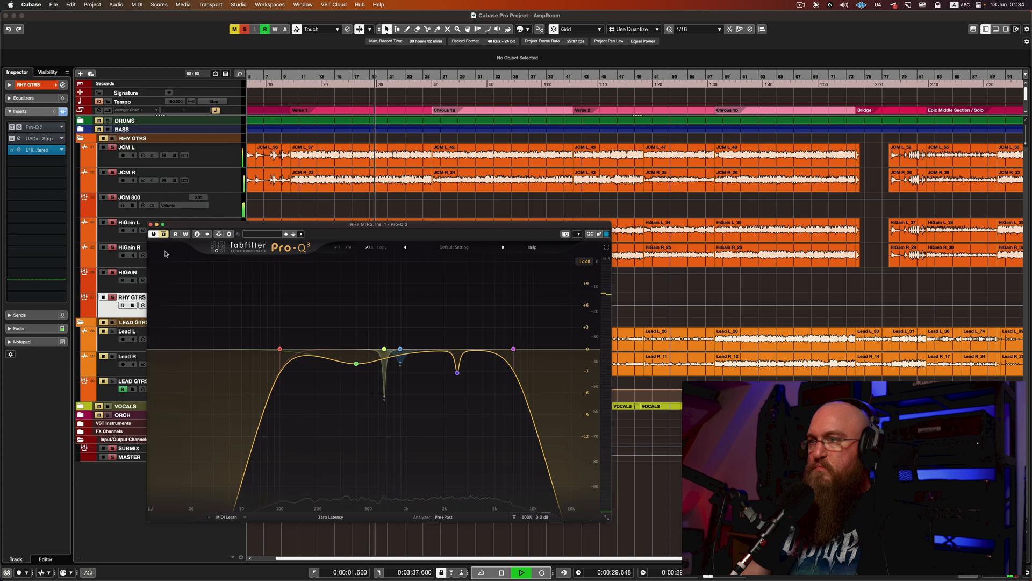
pyautogui.click(164, 234)
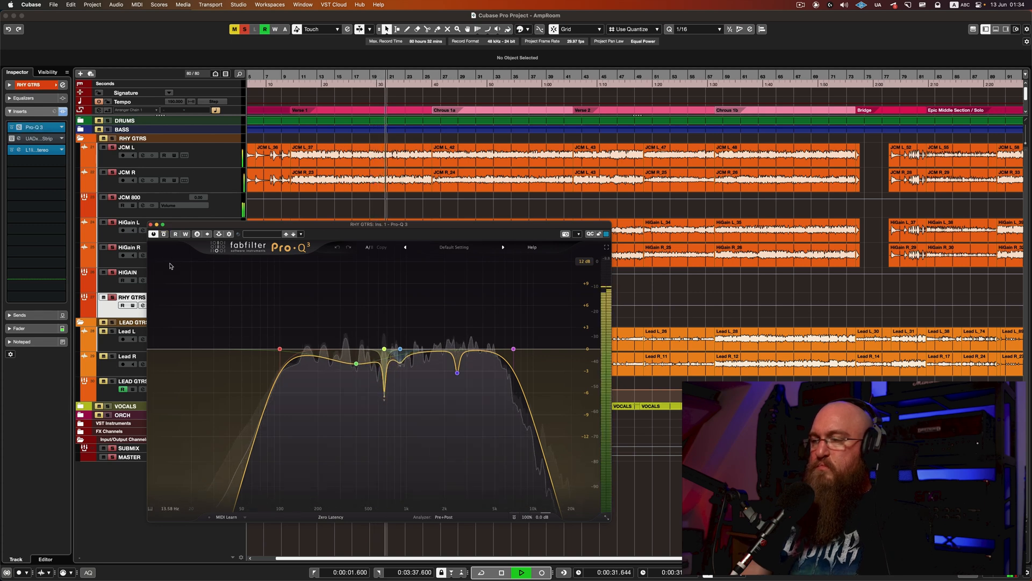
pyautogui.press('space')
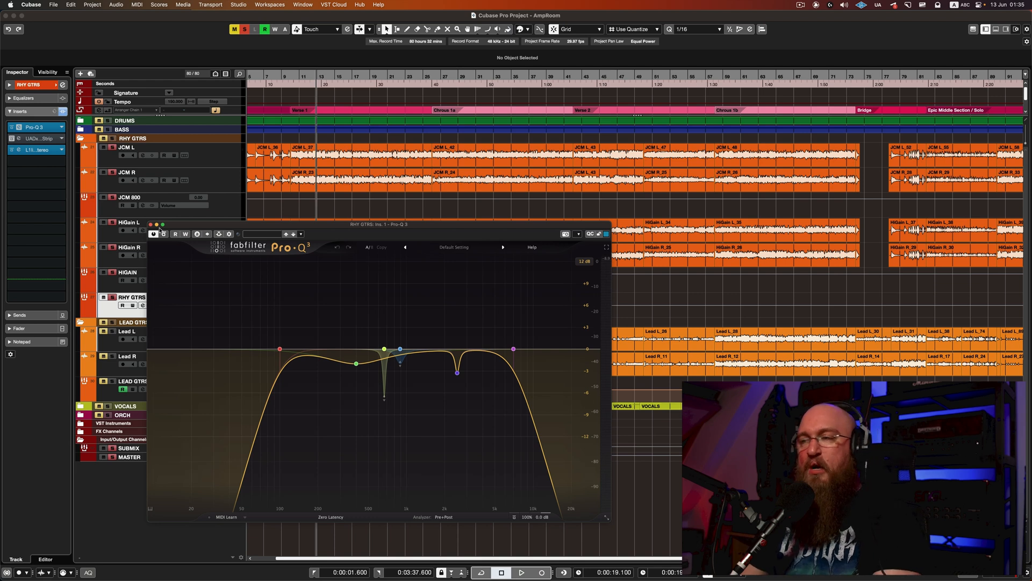
# Close Pro-Q 3 and open the UADx API Vision Channel Strip on the RHY GTRS group.
pyautogui.moveTo(388, 356)
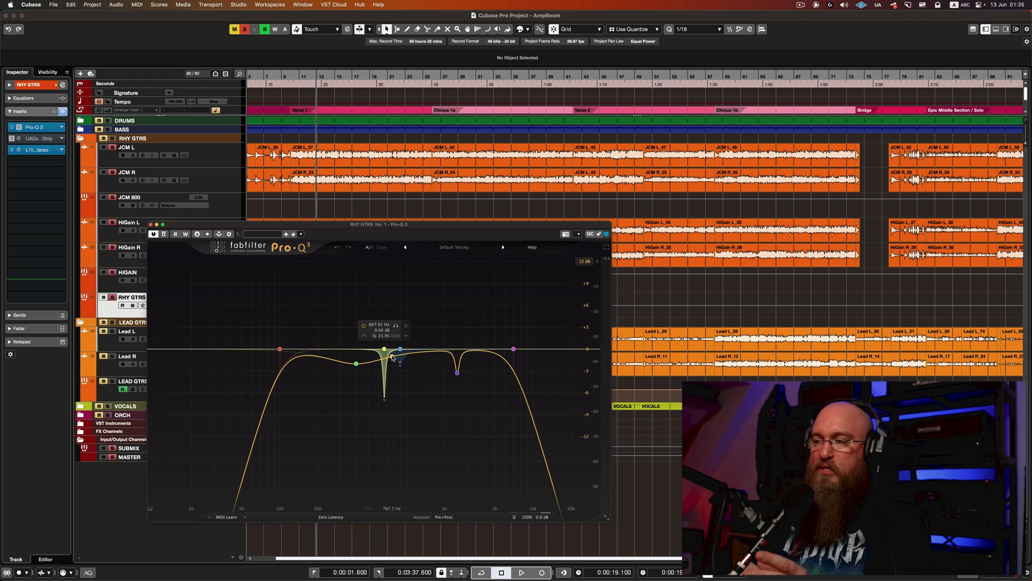
pyautogui.click(152, 225)
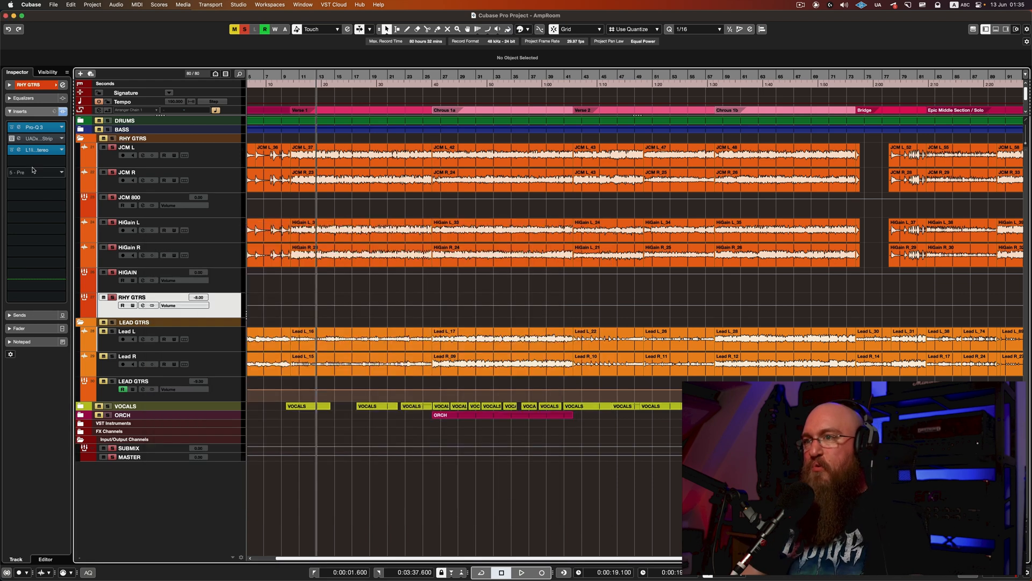
pyautogui.click(35, 139)
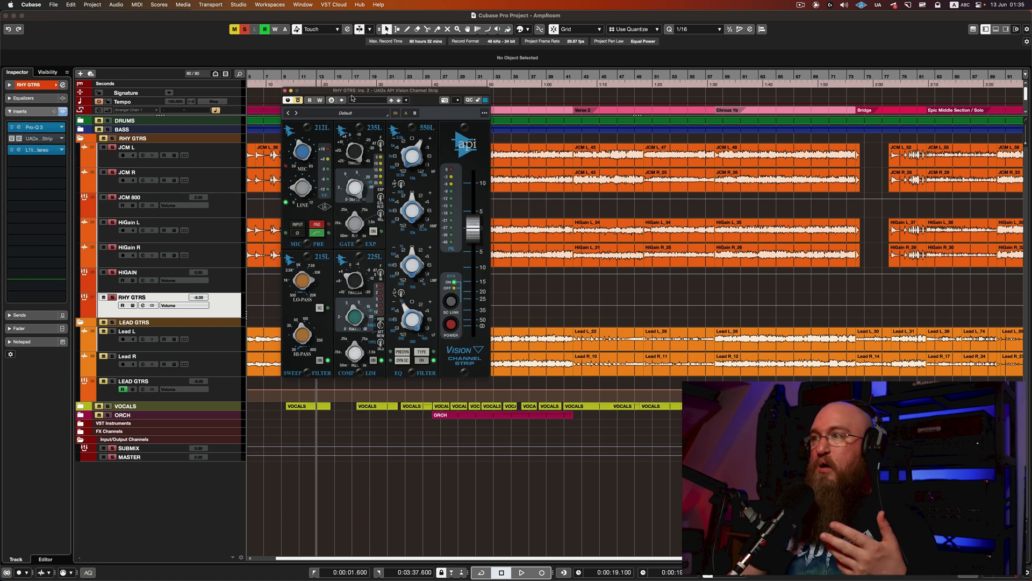
pyautogui.moveTo(352, 91); pyautogui.dragTo(326, 78)
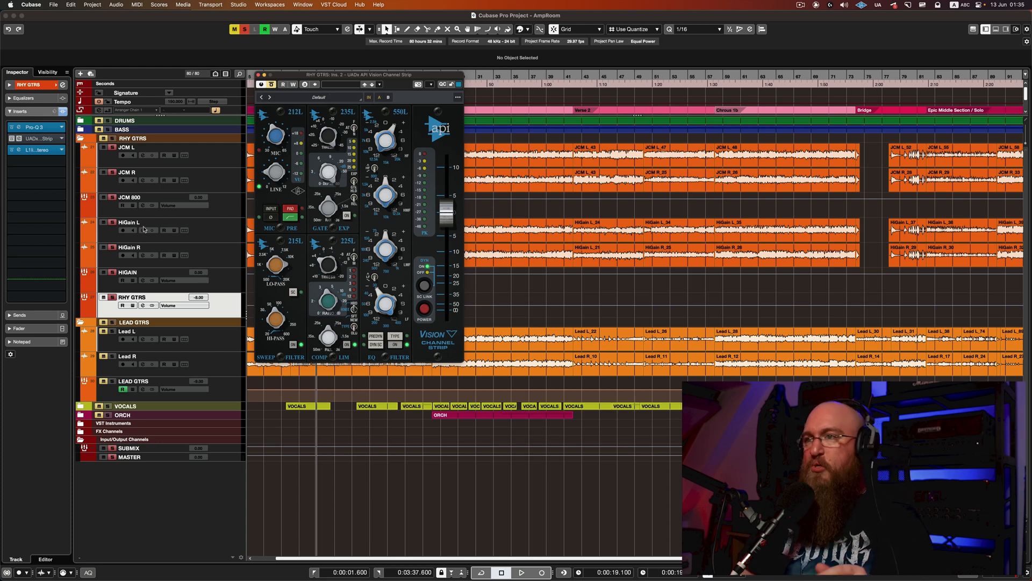
# Compare the rhythm guitars with the API Vision Channel Strip active and bypassed during playback, leaving the strip active.
pyautogui.press('space')
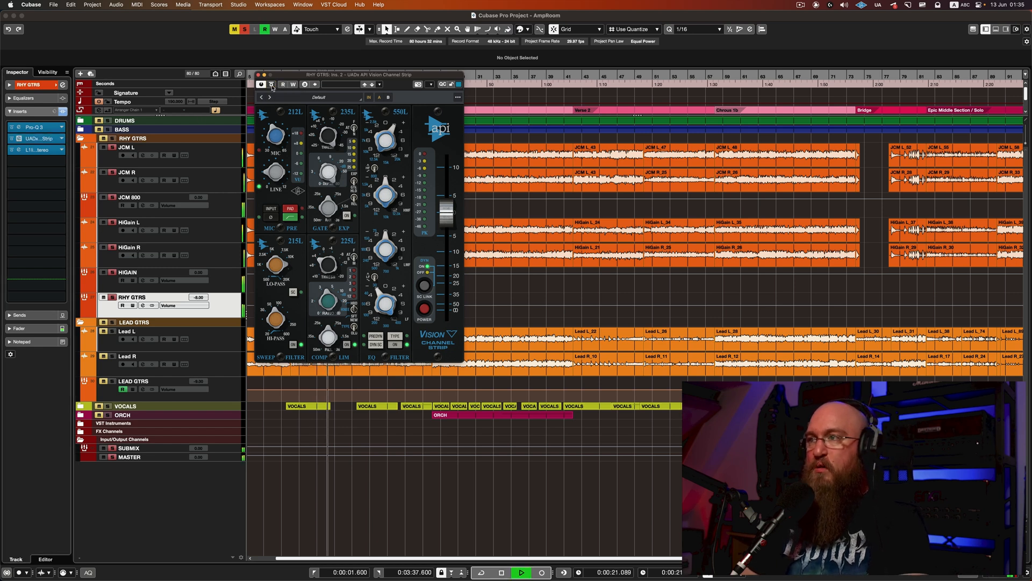
pyautogui.moveTo(272, 87); pyautogui.dragTo(255, 127)
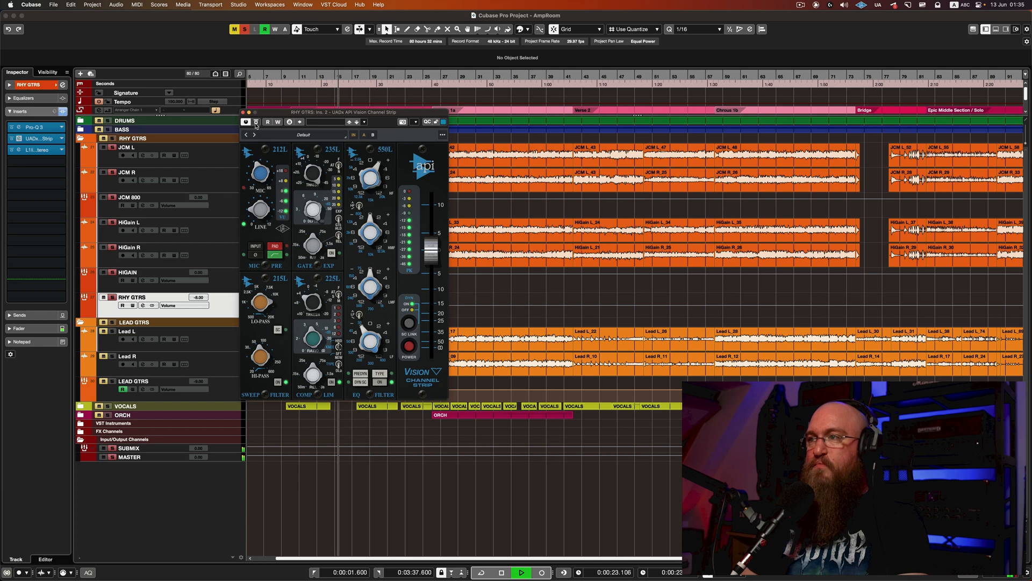
pyautogui.click(256, 122)
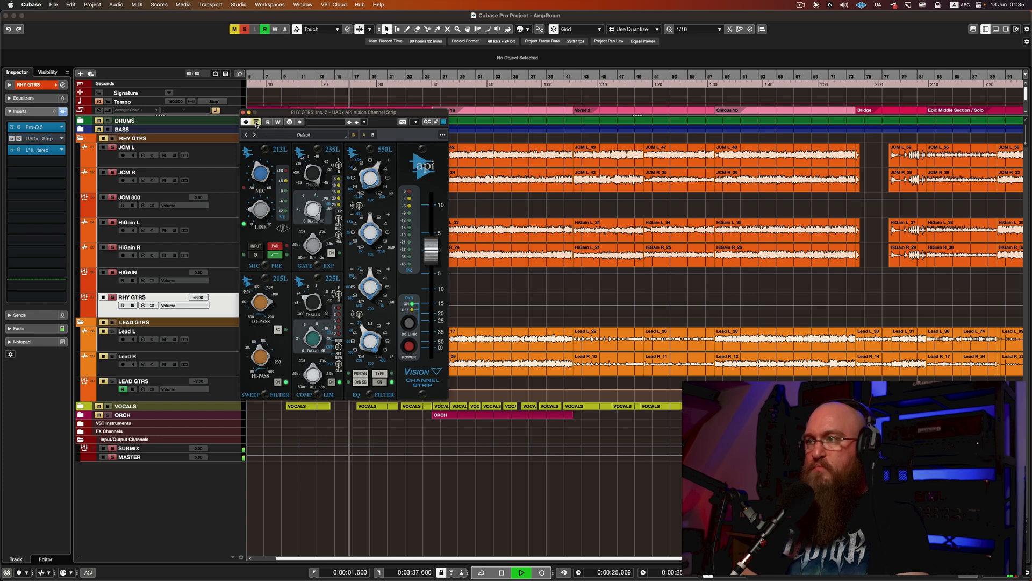
pyautogui.click(255, 122)
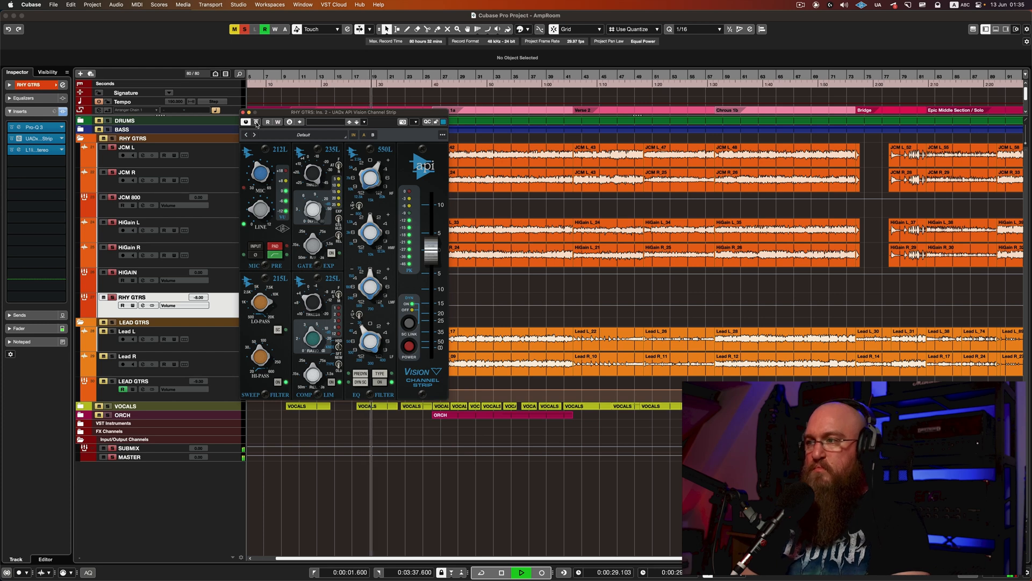
pyautogui.click(256, 122)
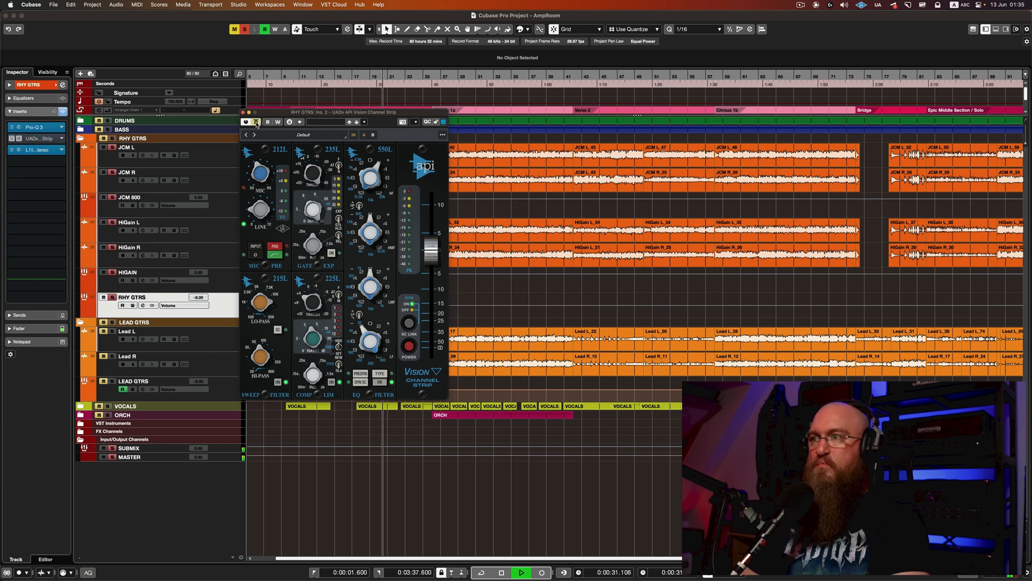
pyautogui.click(256, 122)
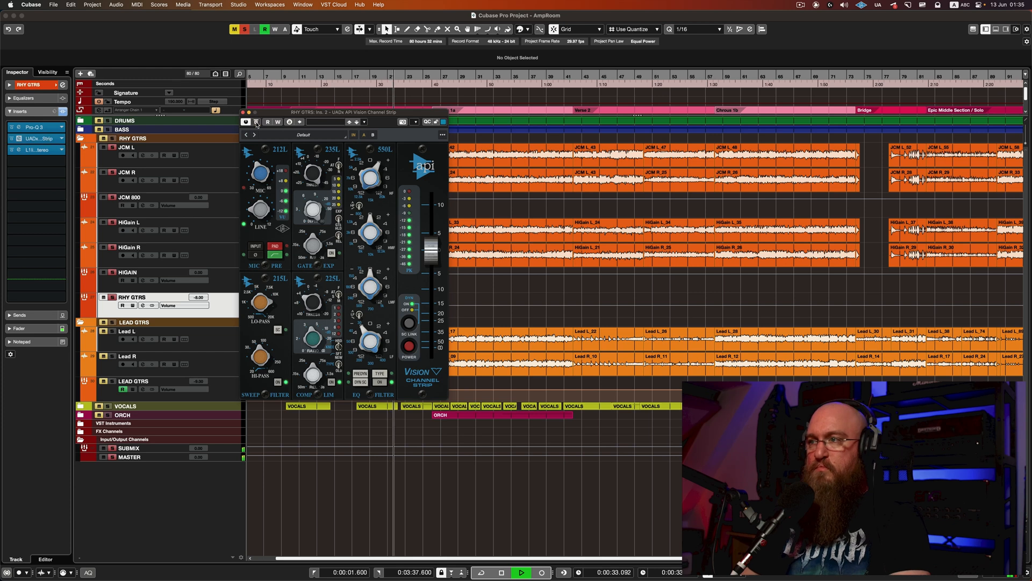
pyautogui.press('space')
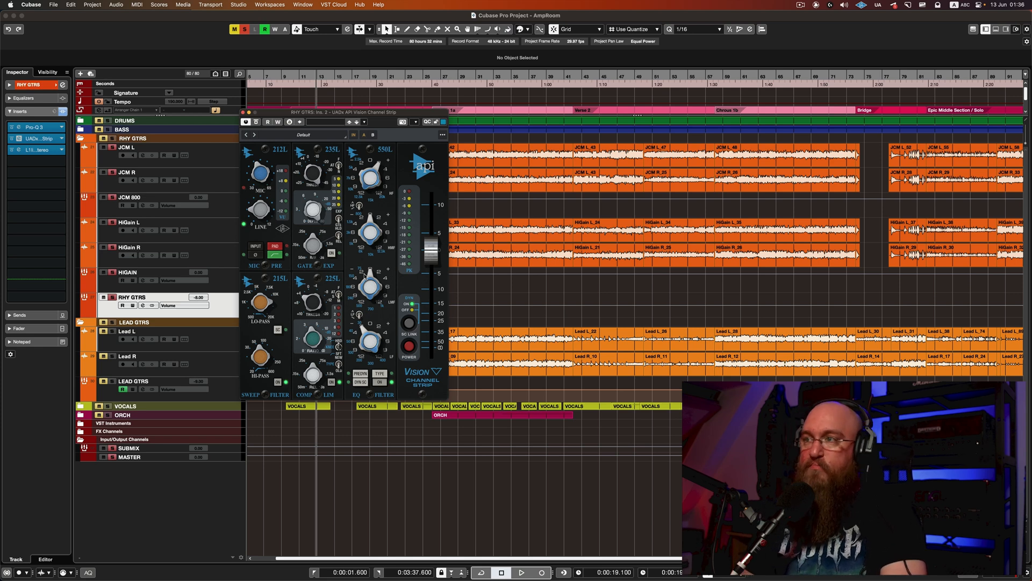
# Replay the passage from 19.1 seconds with the API Vision Channel Strip bypassed, switching it back on during playback.
pyautogui.click(256, 121)
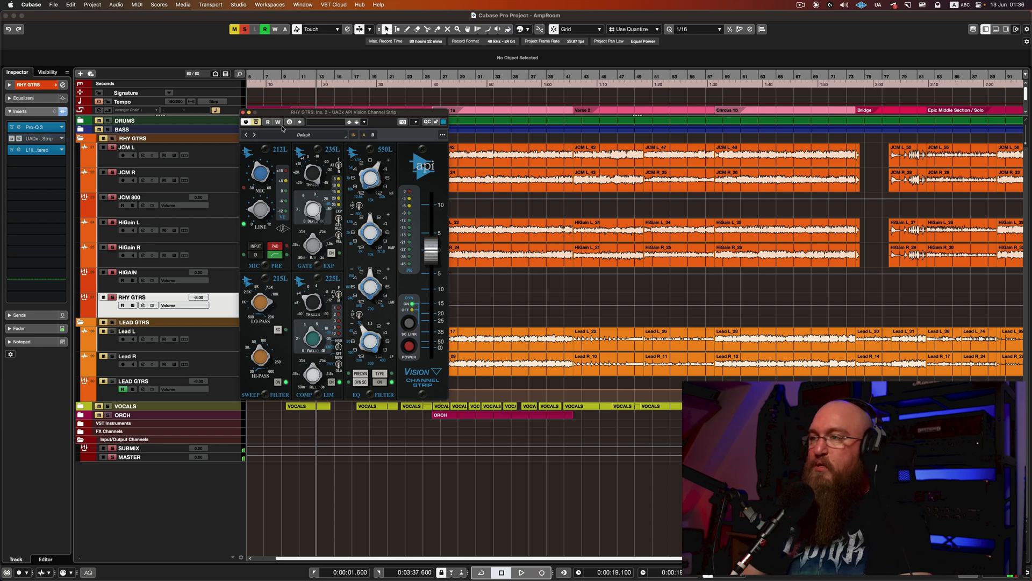
pyautogui.press('space')
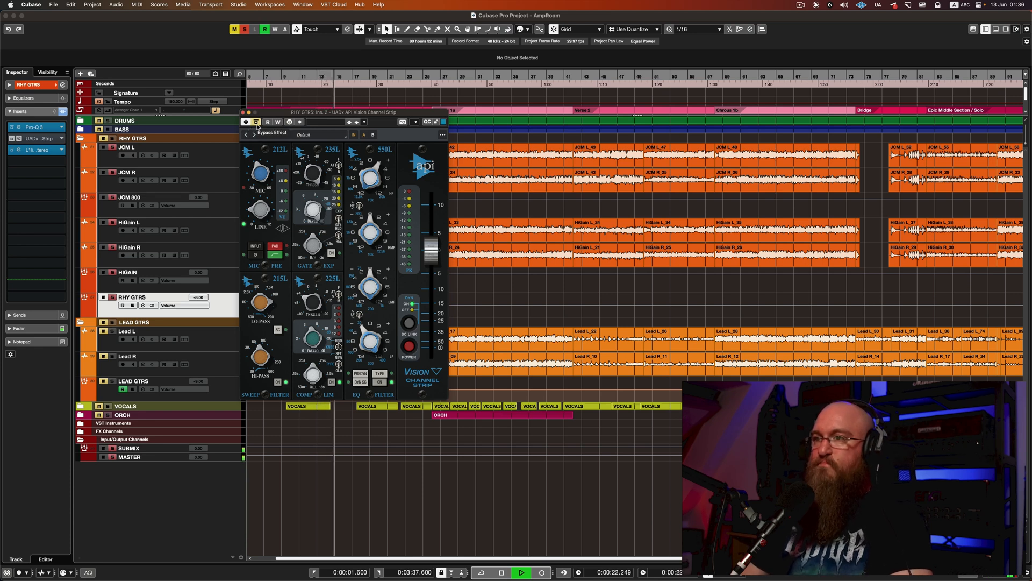
pyautogui.press('space')
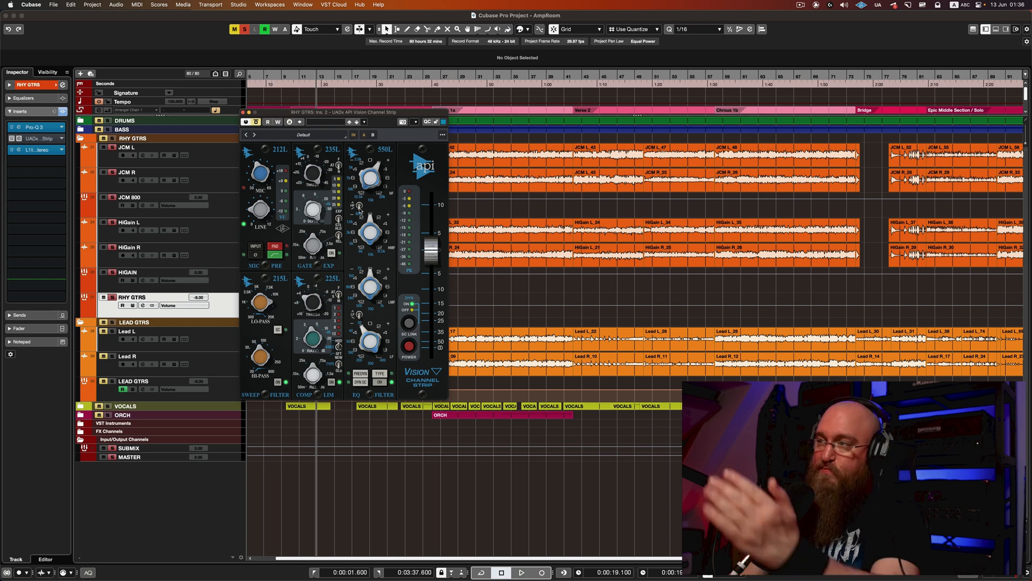
pyautogui.press('space')
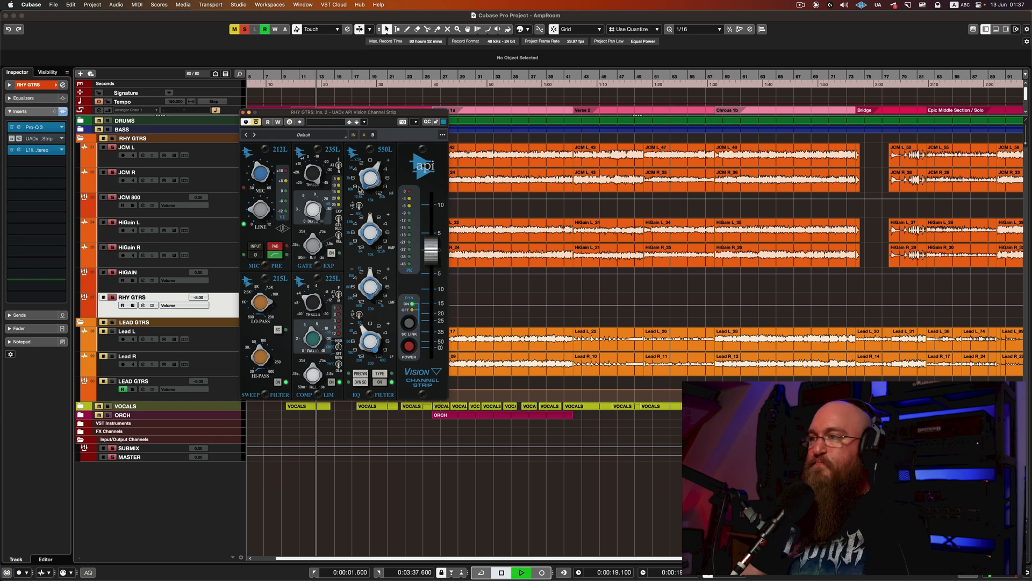
pyautogui.click(257, 122)
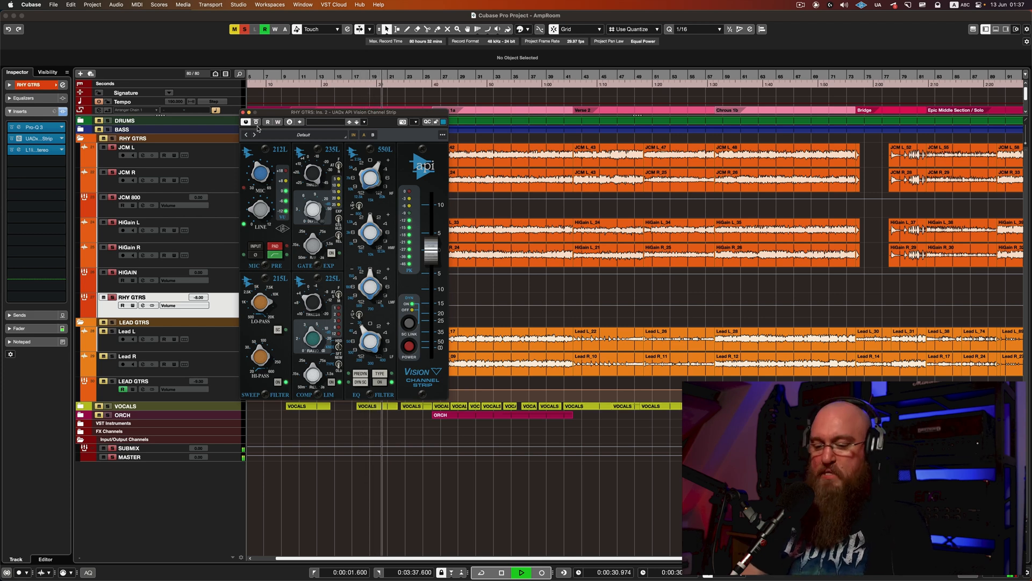
pyautogui.press('space')
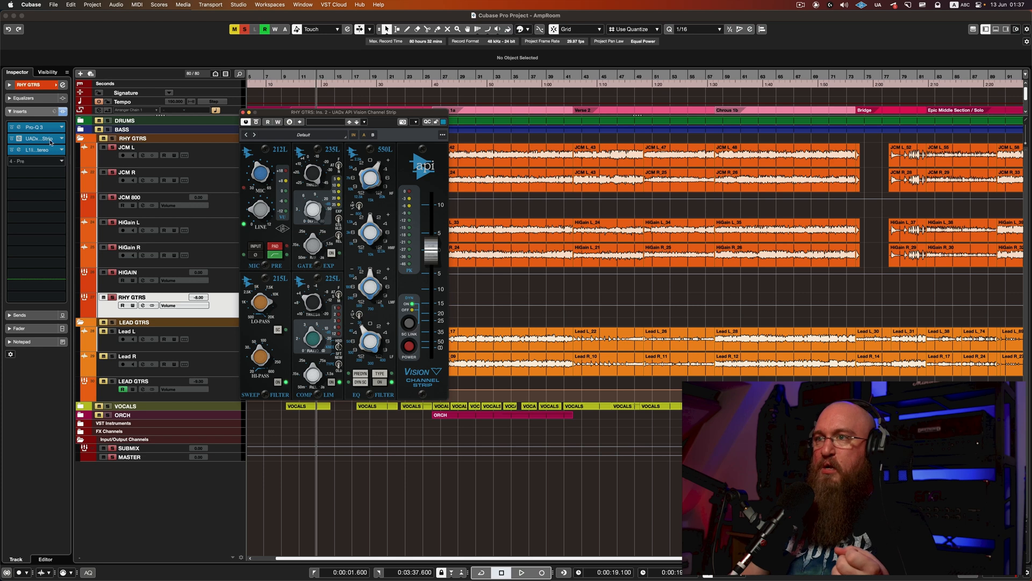
# Reopen Pro-Q 3 on the RHY GTRS group for another look at its EQ curve and close it.
pyautogui.click(34, 127)
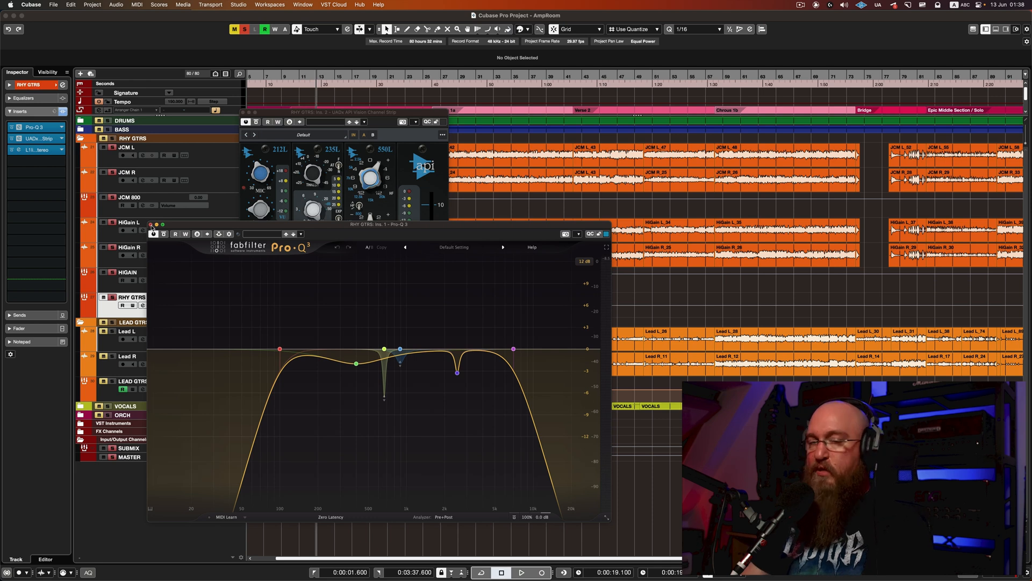
pyautogui.click(150, 225)
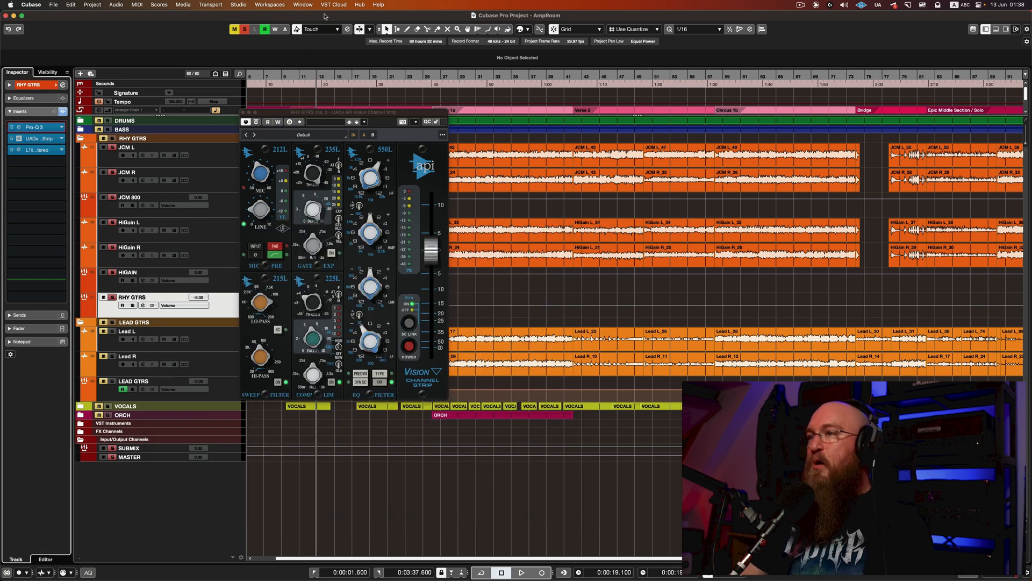
# Review the API Vision Channel Strip and Pro-Q 3 on the RHY GTRS group together, and close both plug-ins.
pyautogui.click(243, 113)
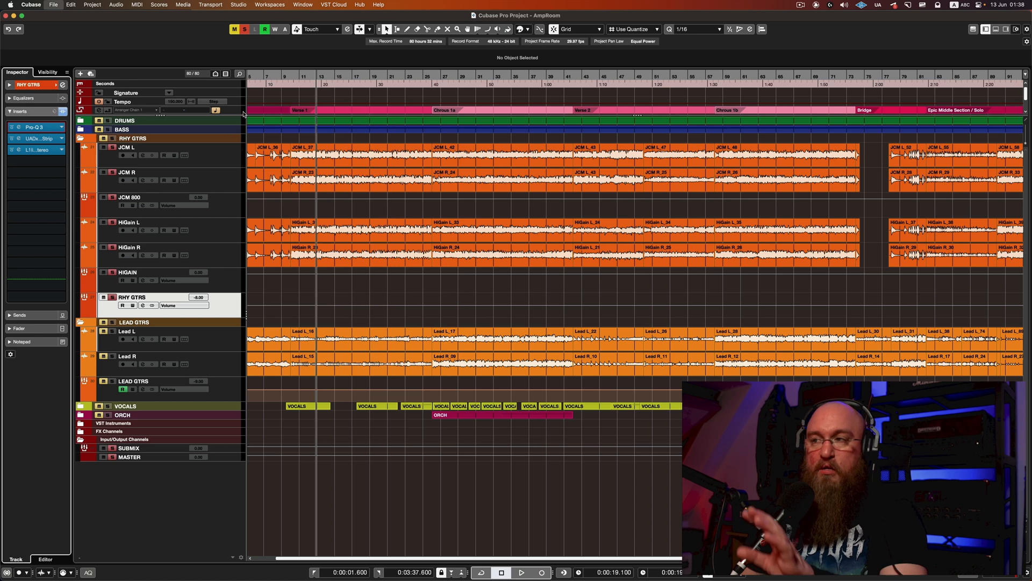
pyautogui.click(223, 203)
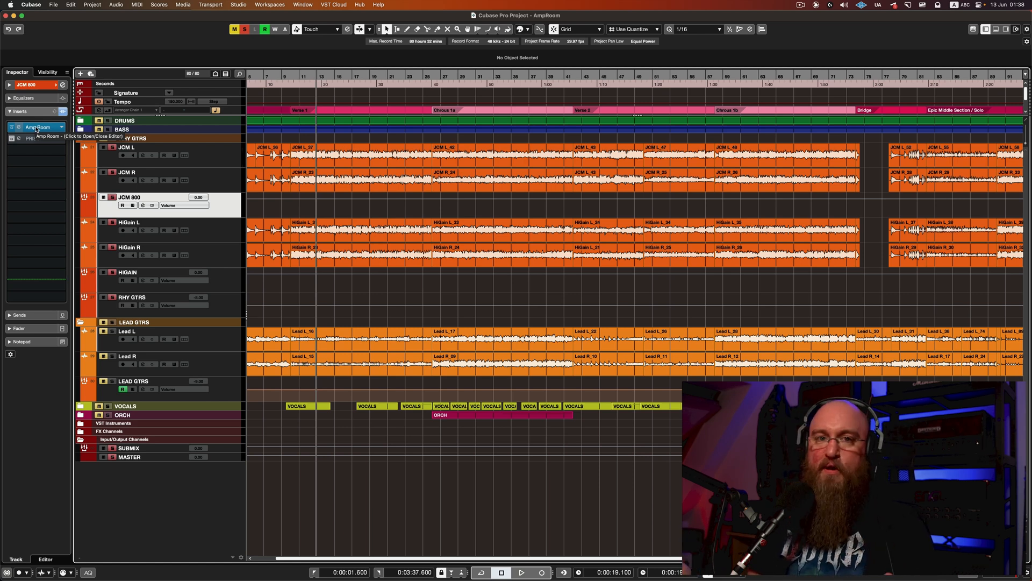
pyautogui.click(229, 301)
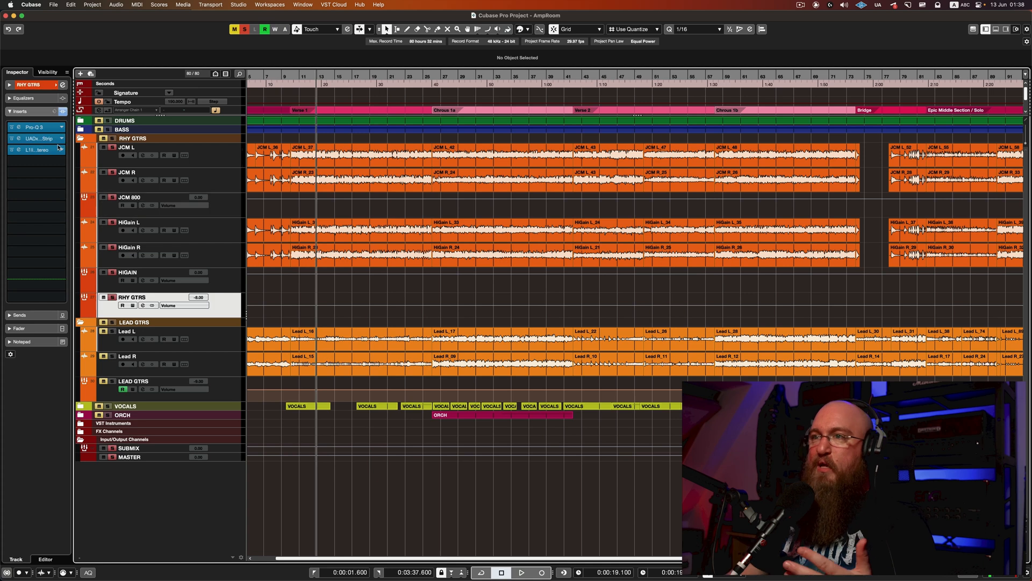
pyautogui.click(45, 139)
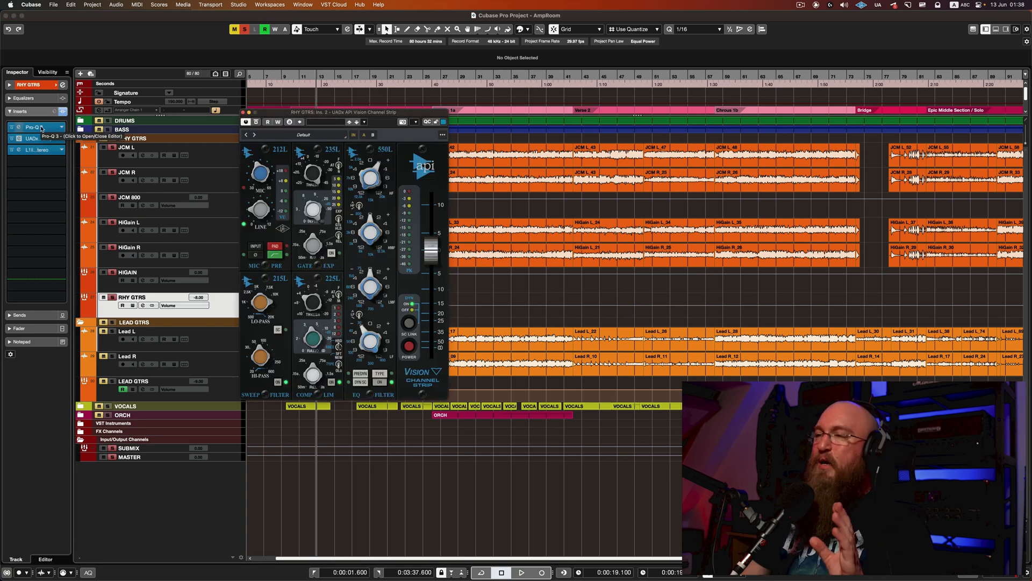
pyautogui.click(41, 128)
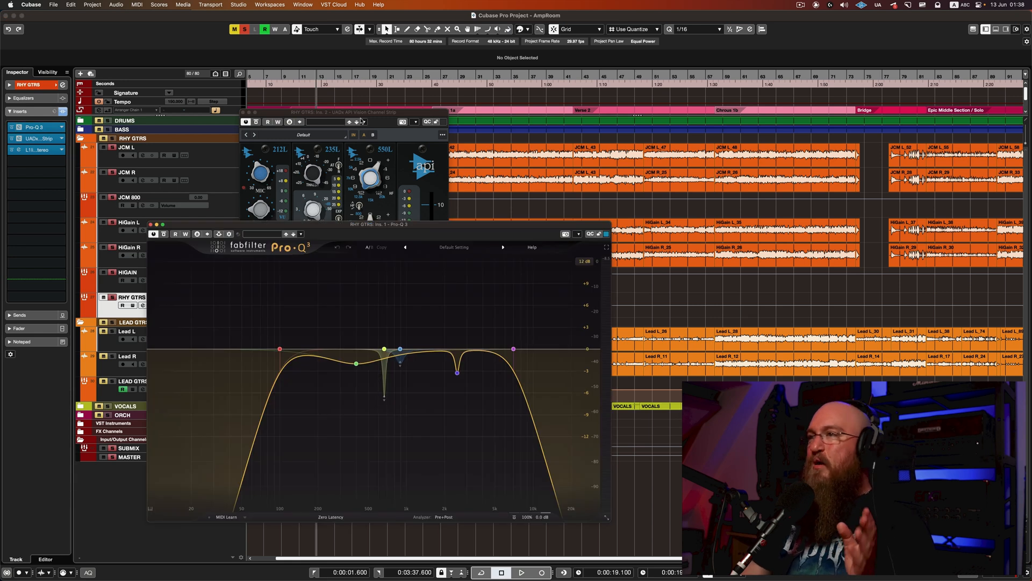
pyautogui.moveTo(362, 121); pyautogui.dragTo(186, 44)
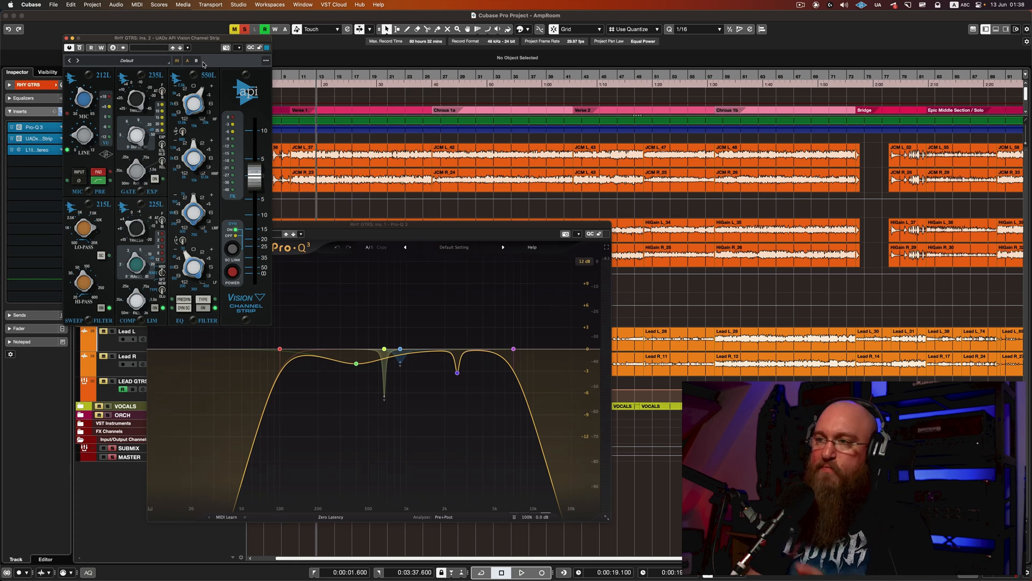
pyautogui.click(65, 39)
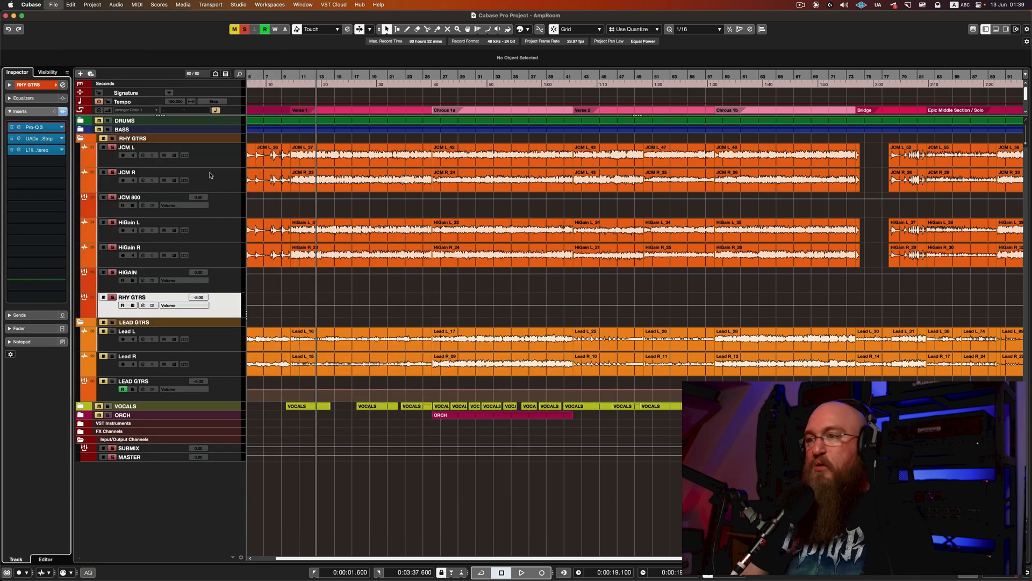
# Open Amp Room on the LEAD GTRS group and view its Vildsint amp and its reverb and delay pedals.
pyautogui.click(197, 348)
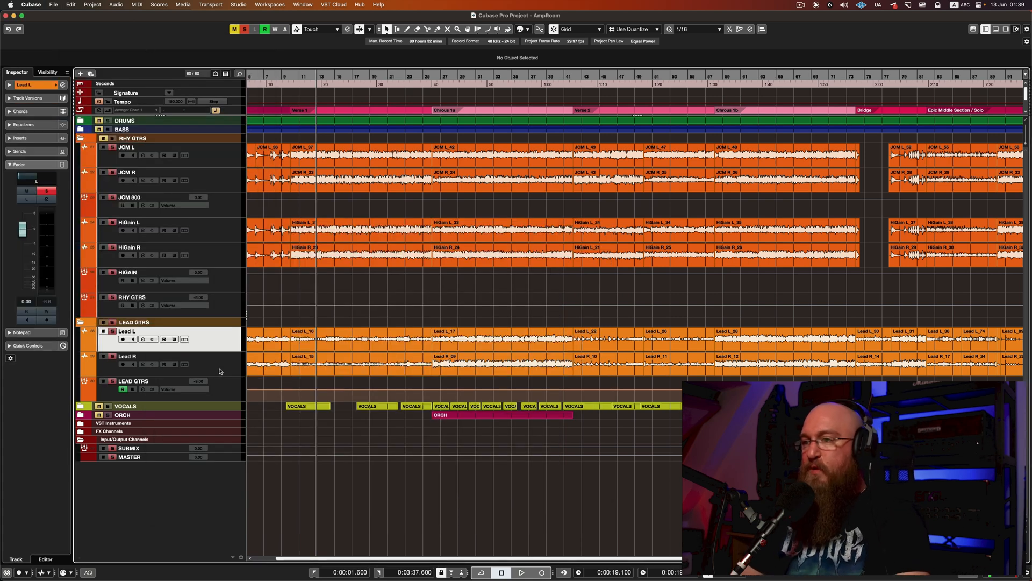
pyautogui.click(196, 396)
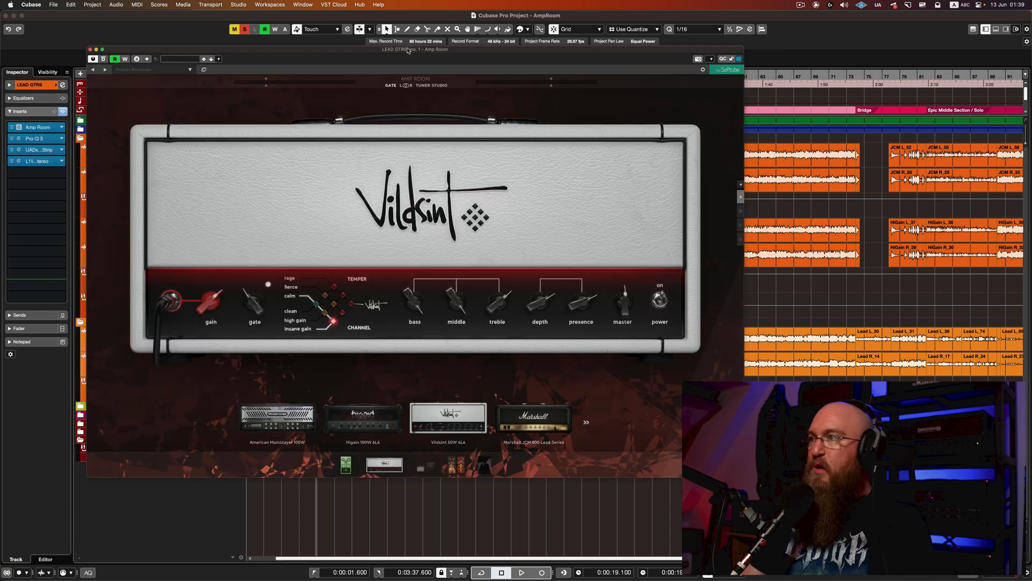
pyautogui.moveTo(404, 51)
pyautogui.mouseDown()
pyautogui.moveTo(427, 65)
pyautogui.moveTo(416, 66)
pyautogui.mouseUp()
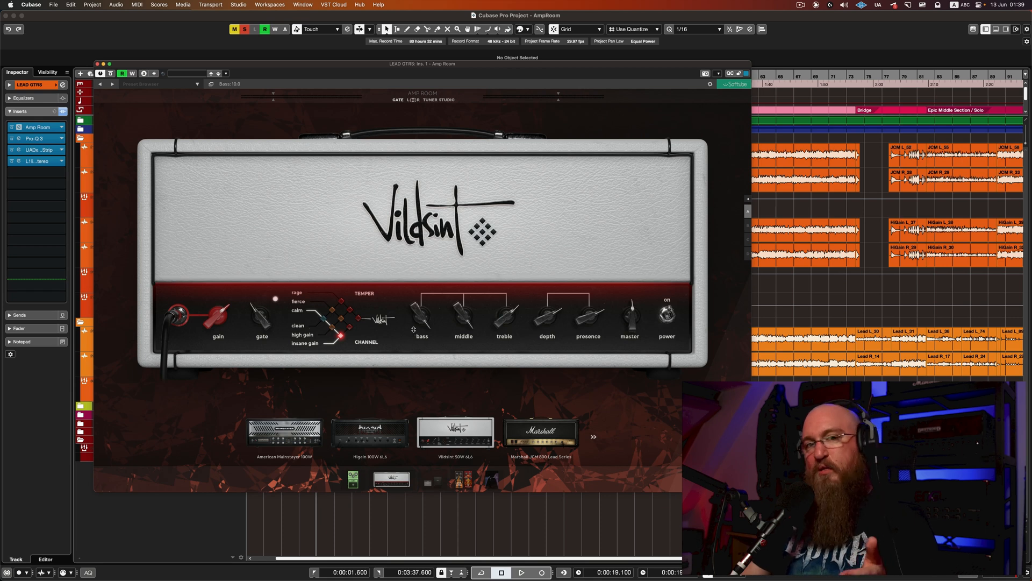
pyautogui.click(459, 480)
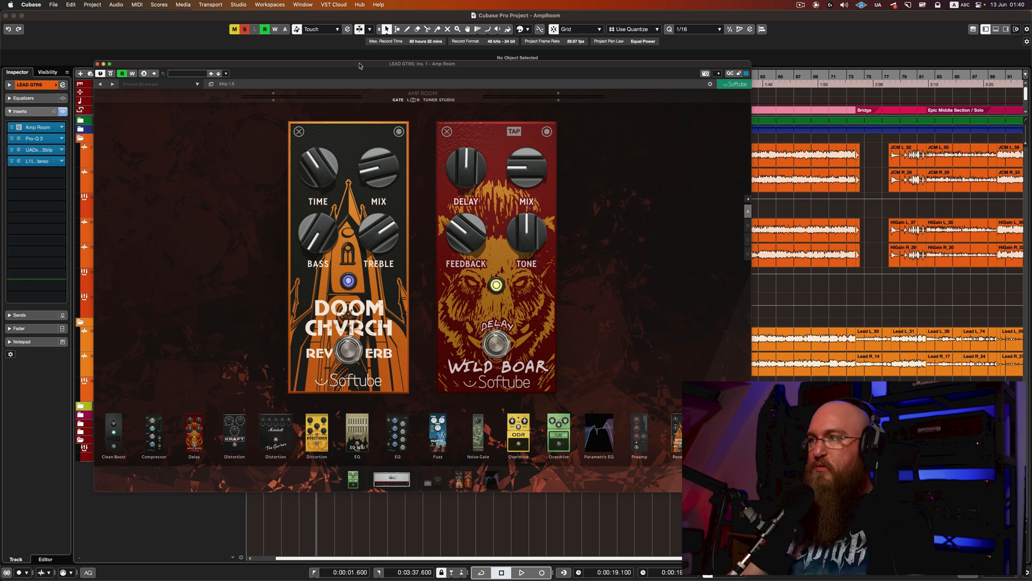
# Move Amp Room off the insert list, view the Pro-Q 3 curve on the LEAD GTRS group, and close Pro-Q 3.
pyautogui.moveTo(360, 66); pyautogui.dragTo(477, 67)
pyautogui.click(46, 141)
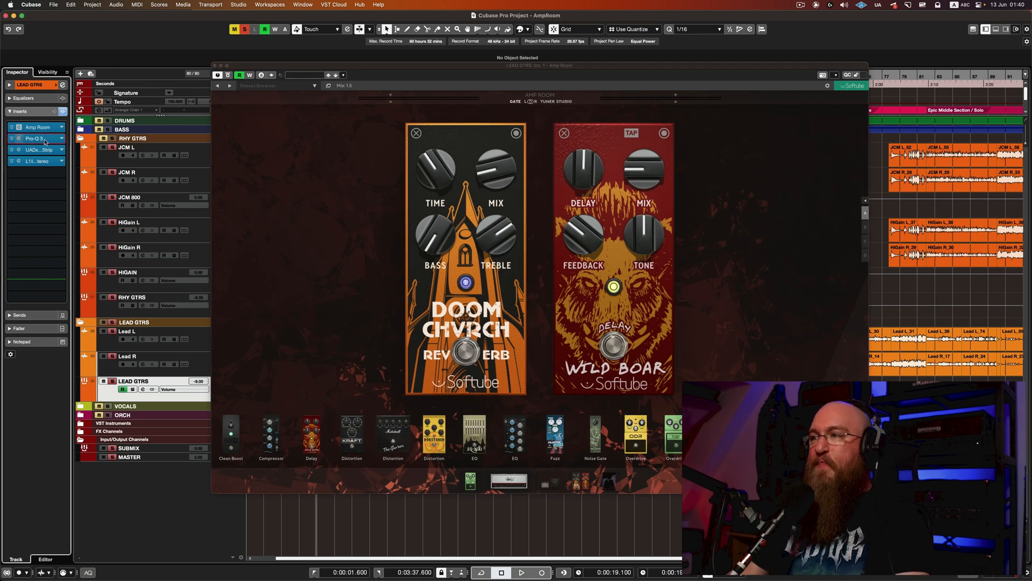
pyautogui.click(45, 141)
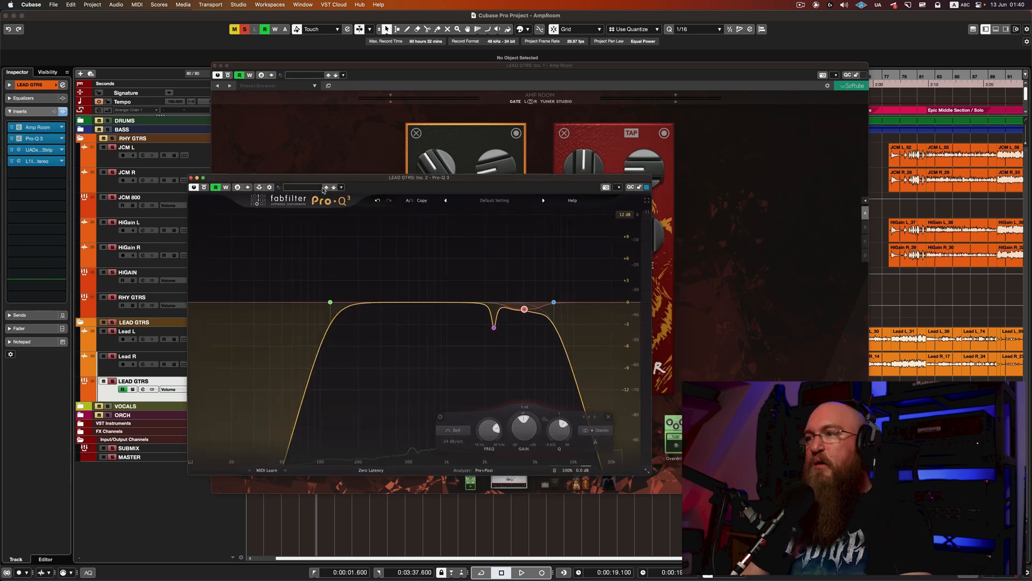
pyautogui.moveTo(372, 181); pyautogui.dragTo(238, 232)
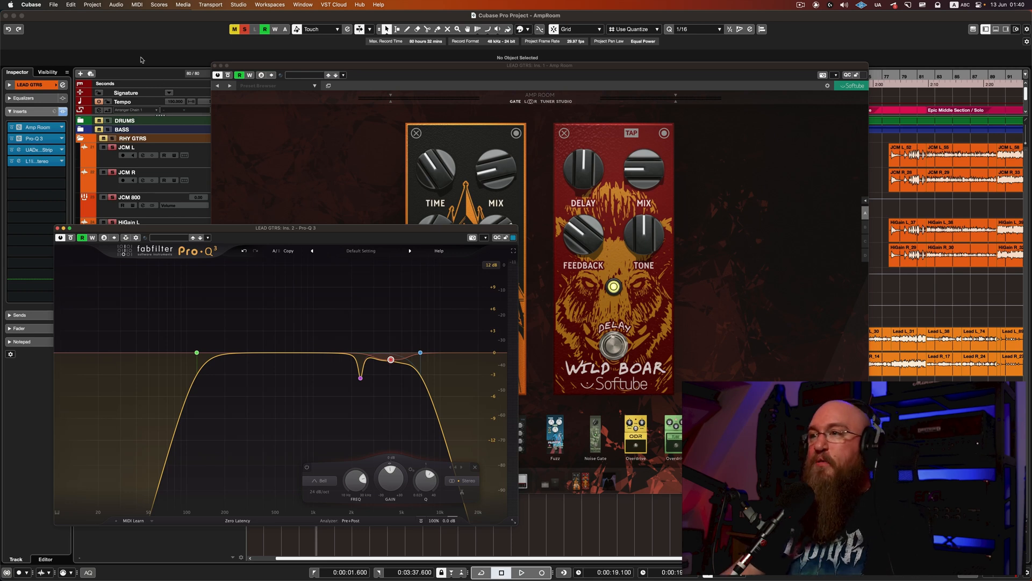
pyautogui.click(58, 228)
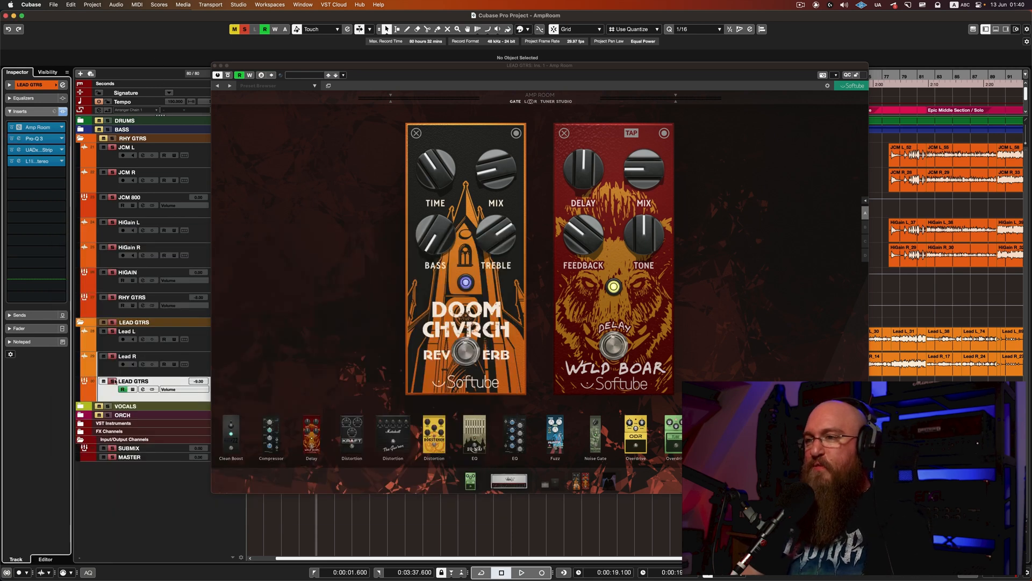
# Clear the existing solos, solo only the LEAD GTRS folder, and briefly start and stop playback.
pyautogui.click(244, 30)
pyautogui.click(113, 324)
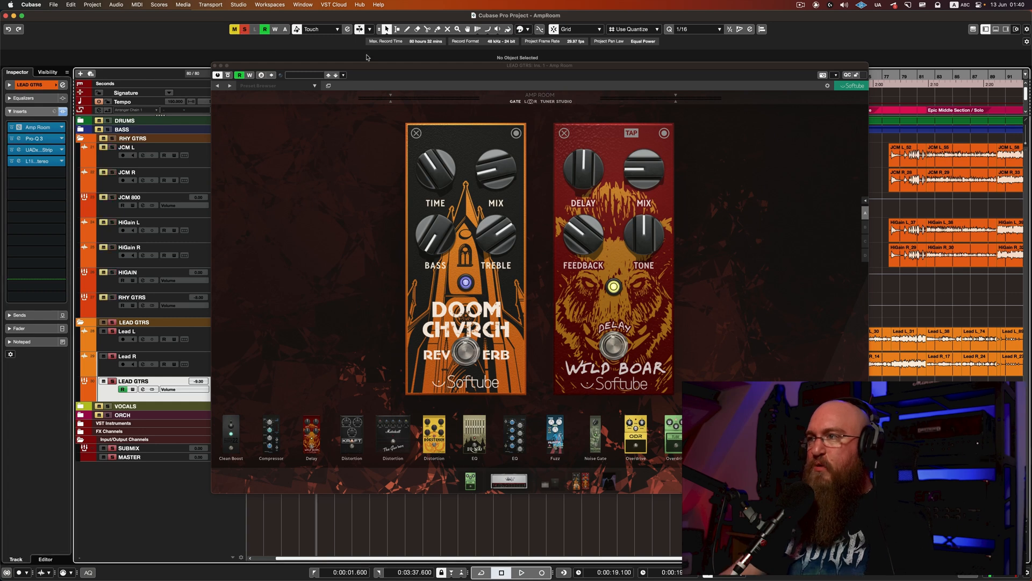
pyautogui.moveTo(367, 66); pyautogui.dragTo(297, 65)
pyautogui.click(312, 77)
pyautogui.press('space')
pyautogui.press('space')
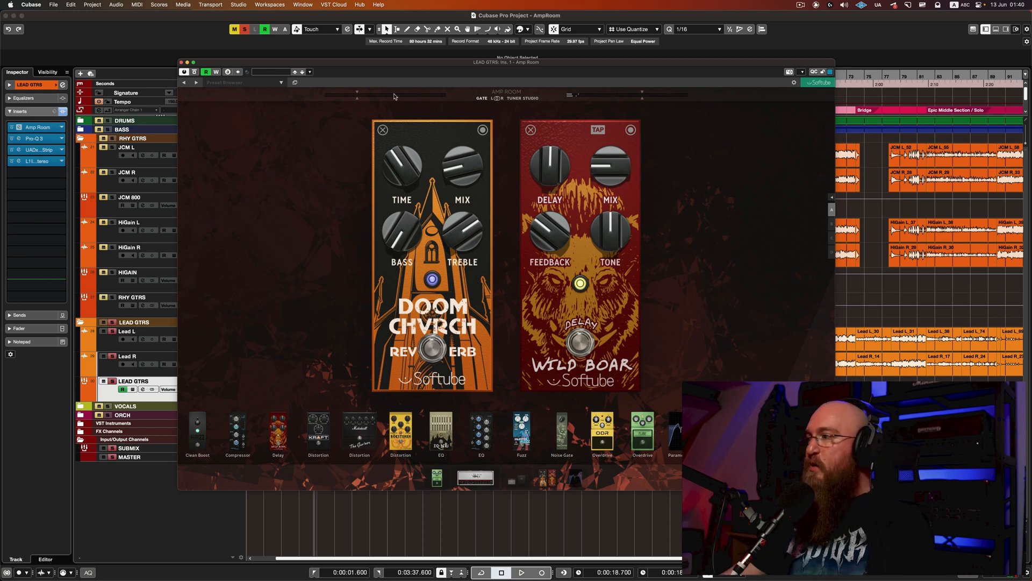
# Play the soloed lead guitars from the Bridge at 1:57.7, stop, and place the playhead at about 2:09.2.
pyautogui.click(863, 80)
pyautogui.press('space')
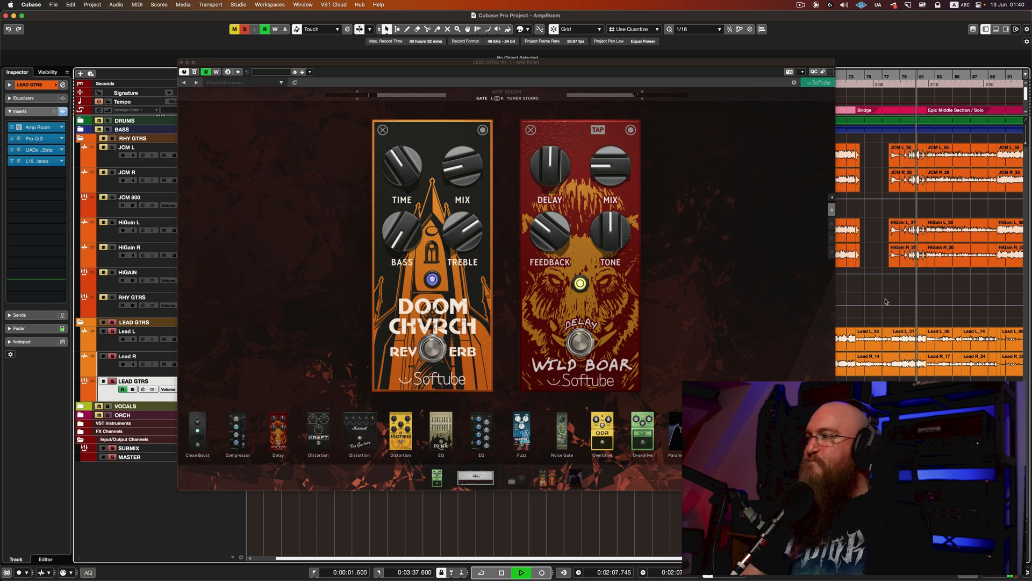
pyautogui.press('space')
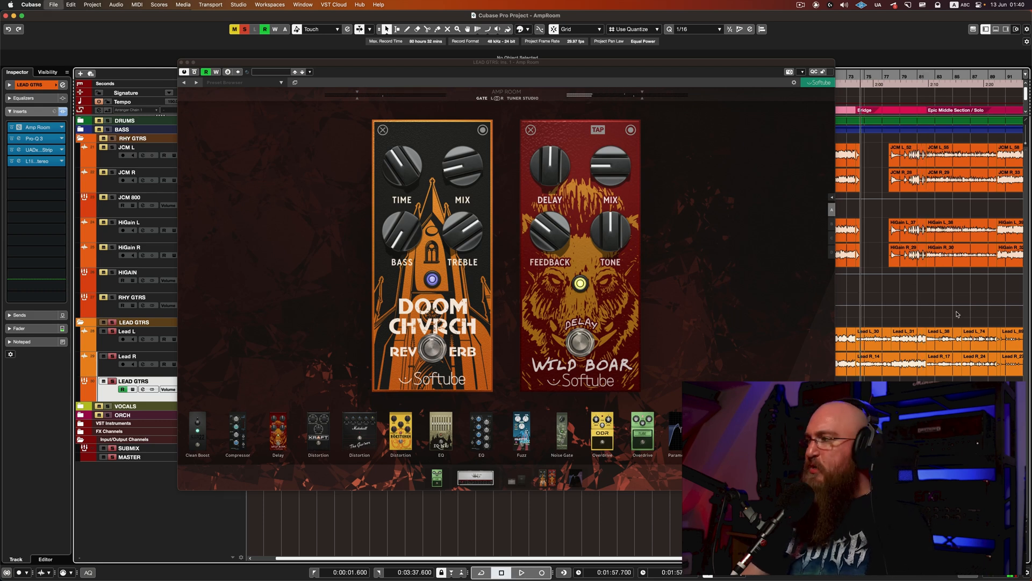
pyautogui.click(926, 316)
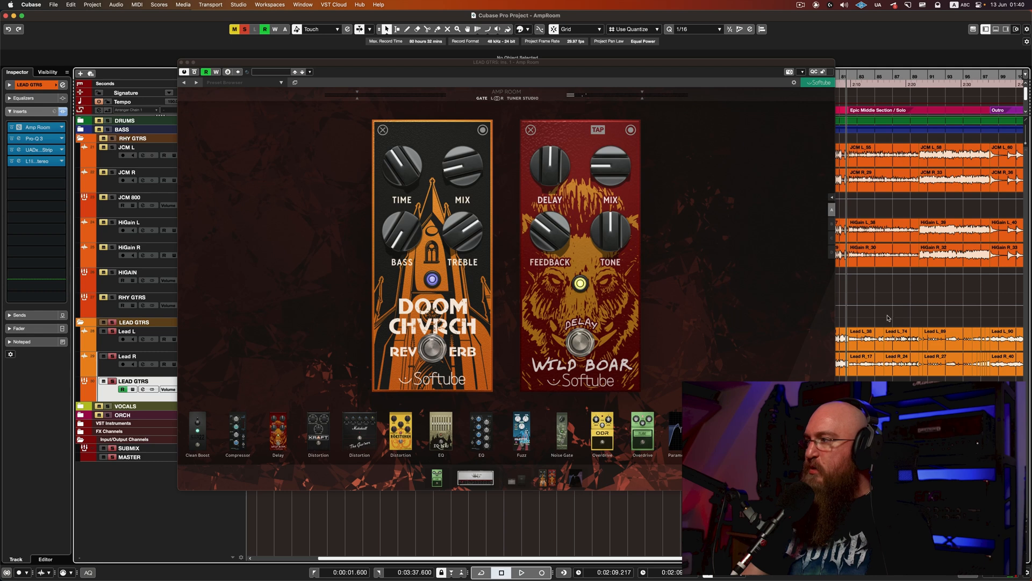
pyautogui.hscroll(-5, 882, 317)
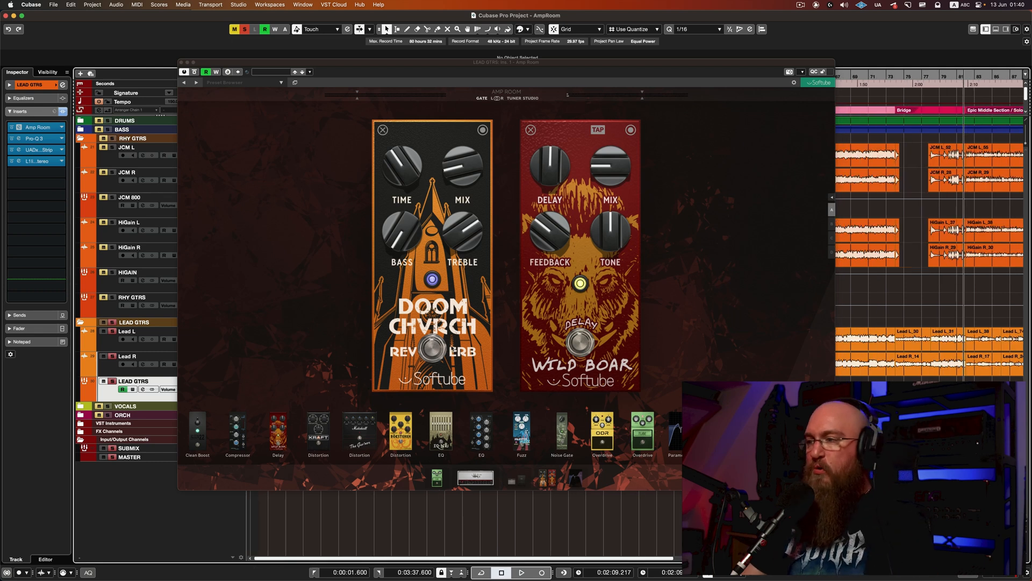
# View the pedal section before the amp and the Vildsint head again in Amp Room, and close the plug-in.
pyautogui.click(437, 477)
pyautogui.click(463, 478)
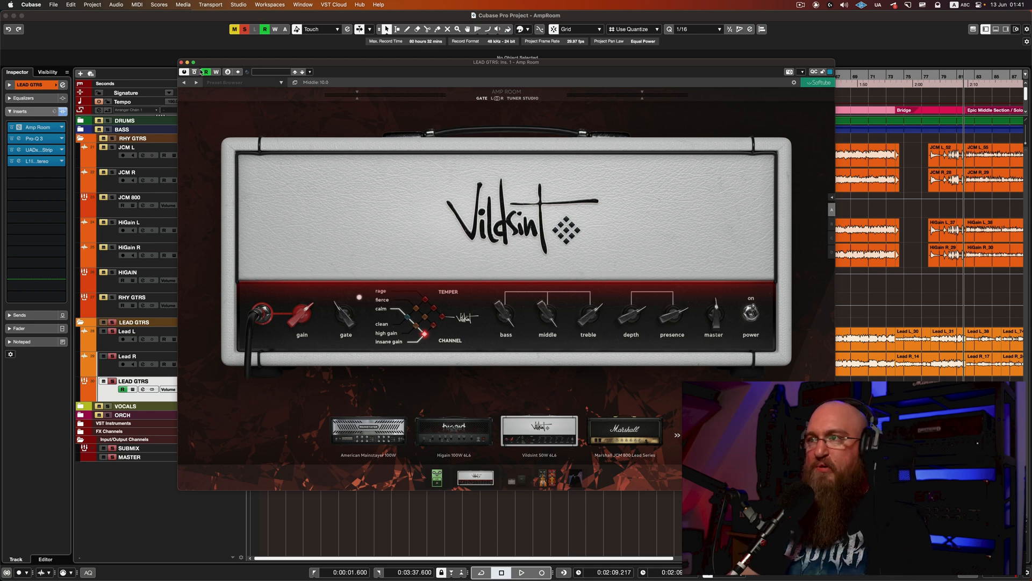
pyautogui.click(181, 63)
# Reopen Pro-Q 3 on the LEAD GTRS group and inspect the settings of its narrow and wide upper-mid cuts.
pyautogui.click(35, 138)
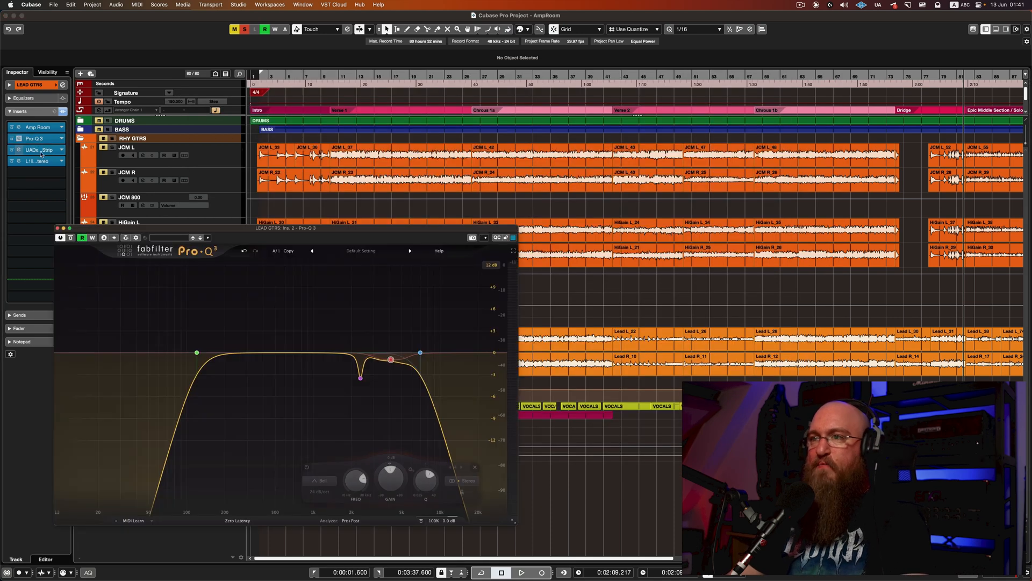
pyautogui.moveTo(360, 380)
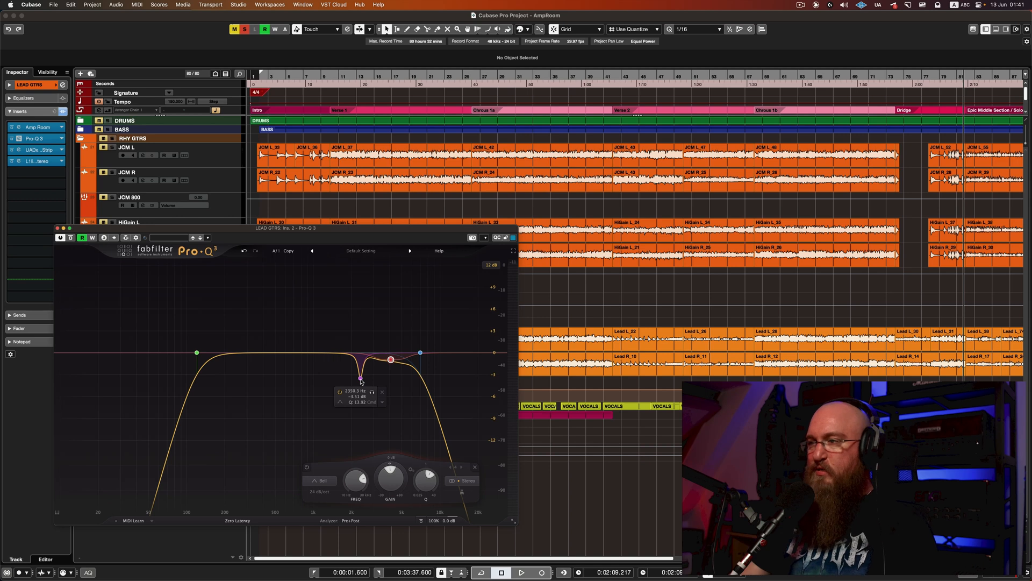
pyautogui.moveTo(391, 360)
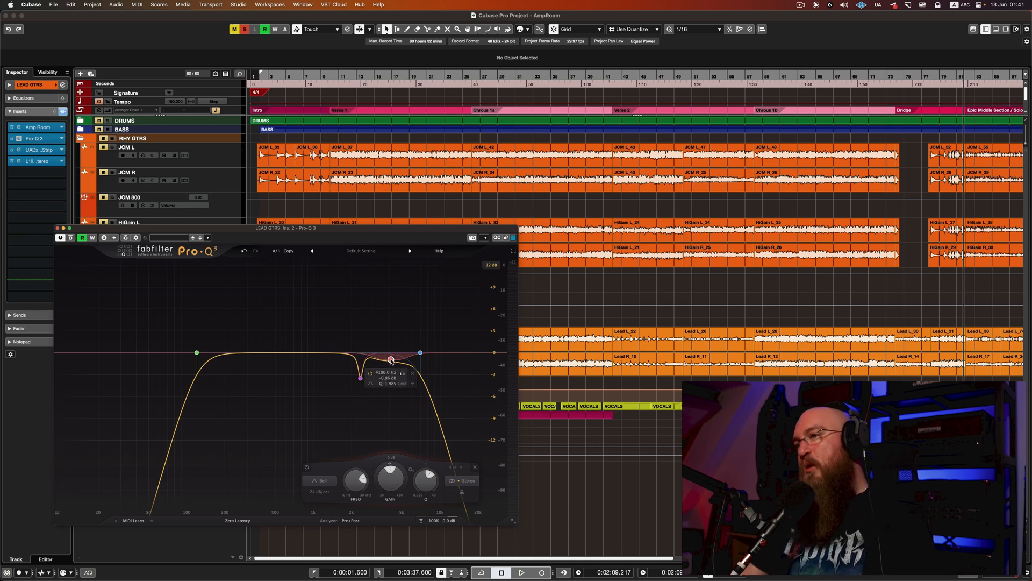
# Play the lead guitars from about 53 seconds, compare Pro-Q 3 bypassed and active, and stop playback to inspect the narrow cut.
pyautogui.click(545, 321)
pyautogui.press('space')
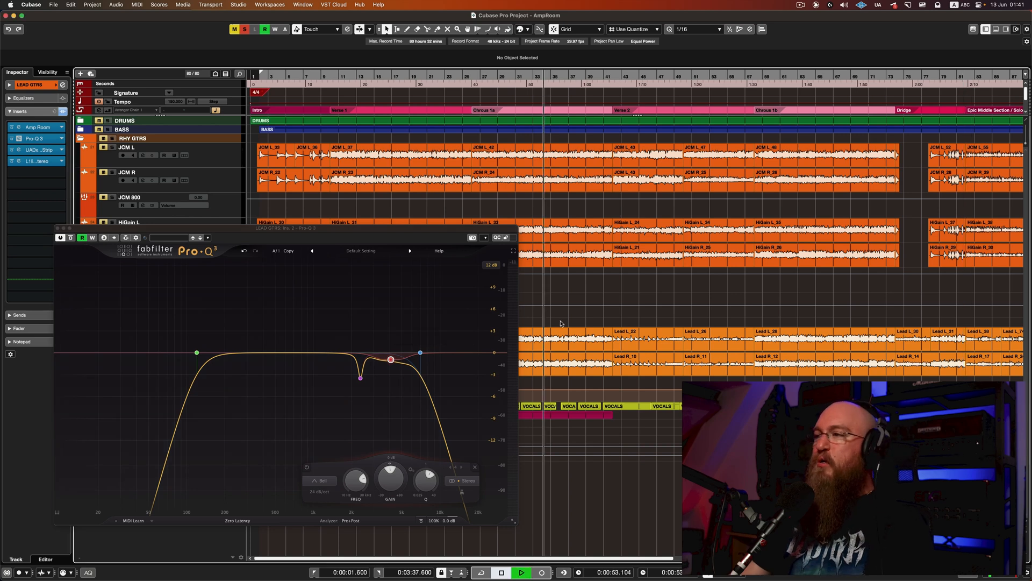
pyautogui.press('space')
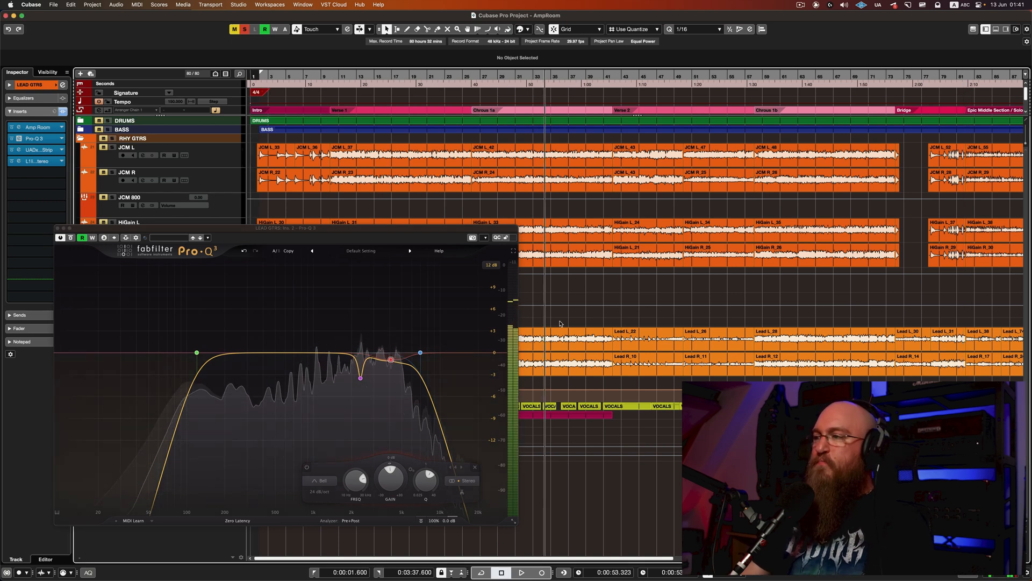
pyautogui.press('space')
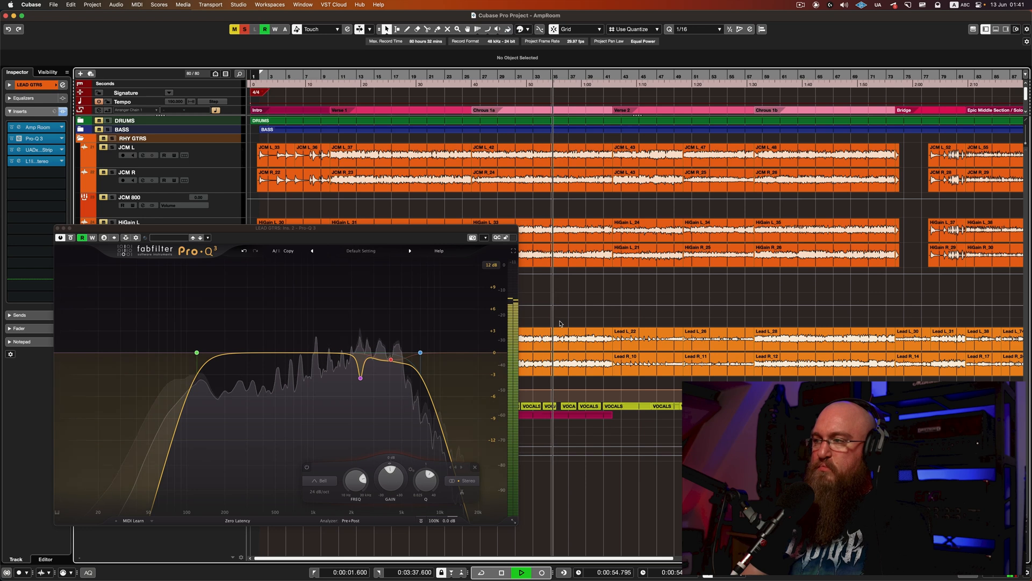
pyautogui.click(71, 238)
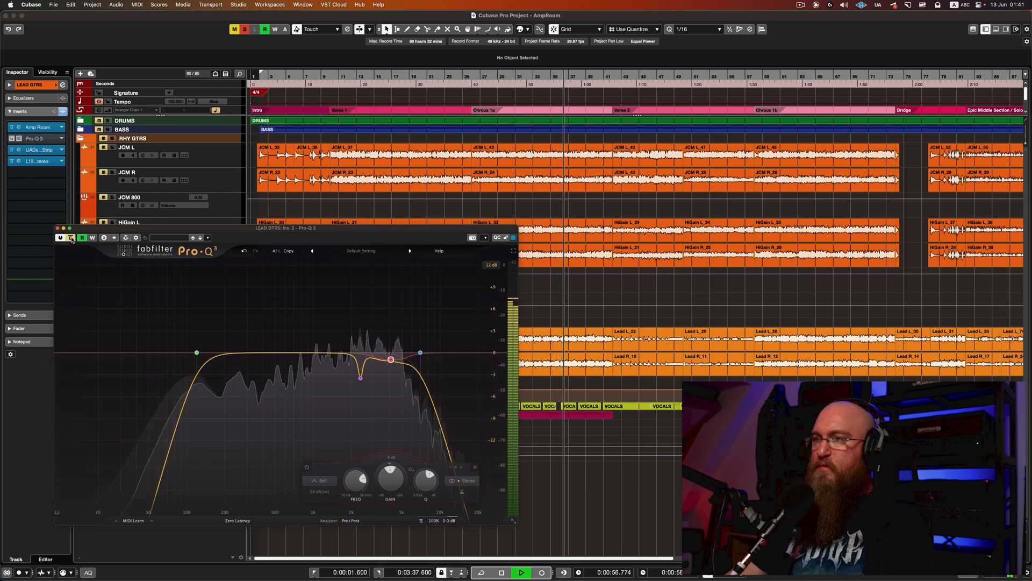
pyautogui.click(70, 237)
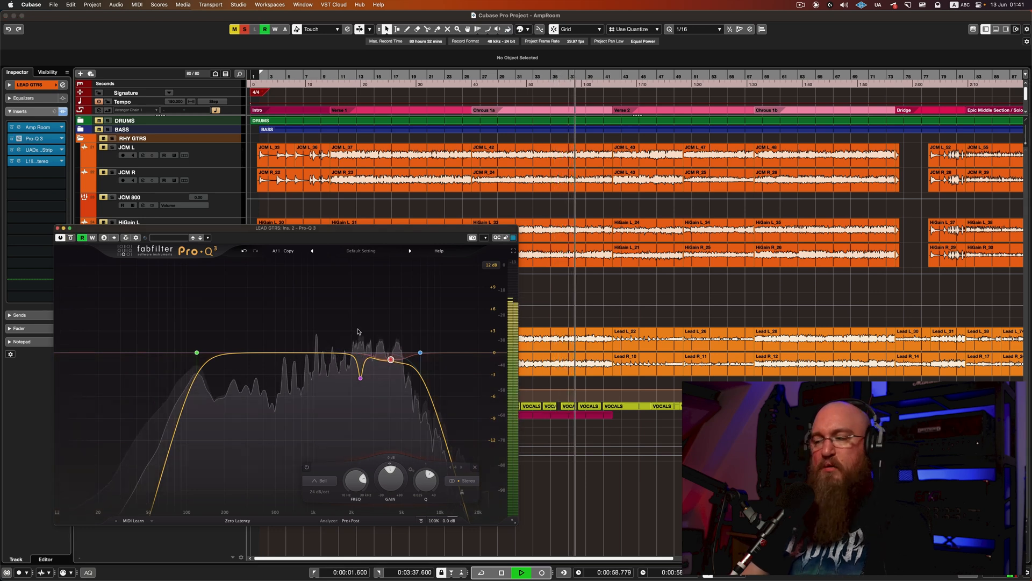
pyautogui.press('space')
pyautogui.moveTo(299, 229); pyautogui.dragTo(337, 220)
pyautogui.moveTo(399, 370)
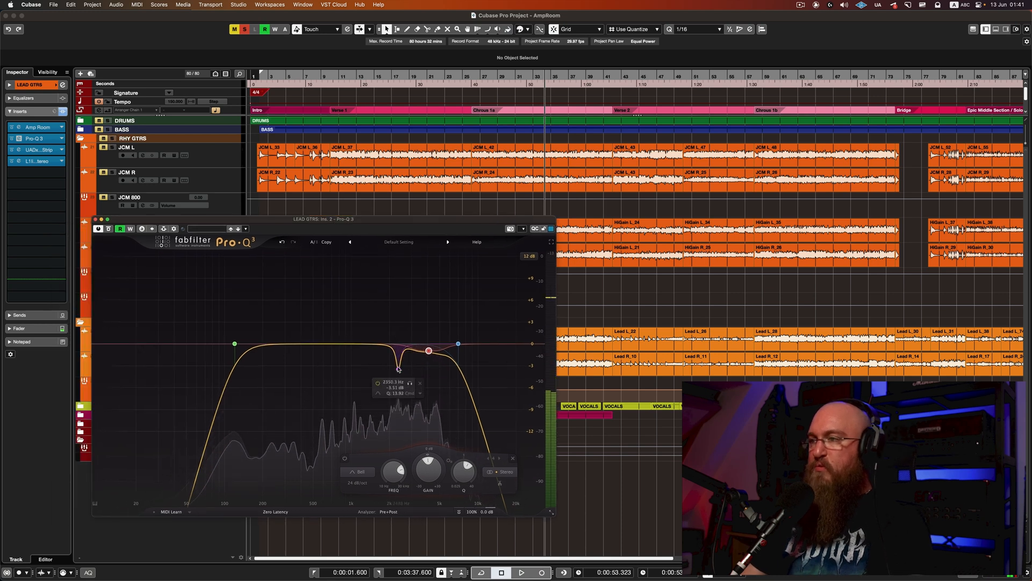
# Open the UADx API Vision Channel Strip on the LEAD GTRS group, compare it bypassed and active during playback, and close it.
pyautogui.click(95, 219)
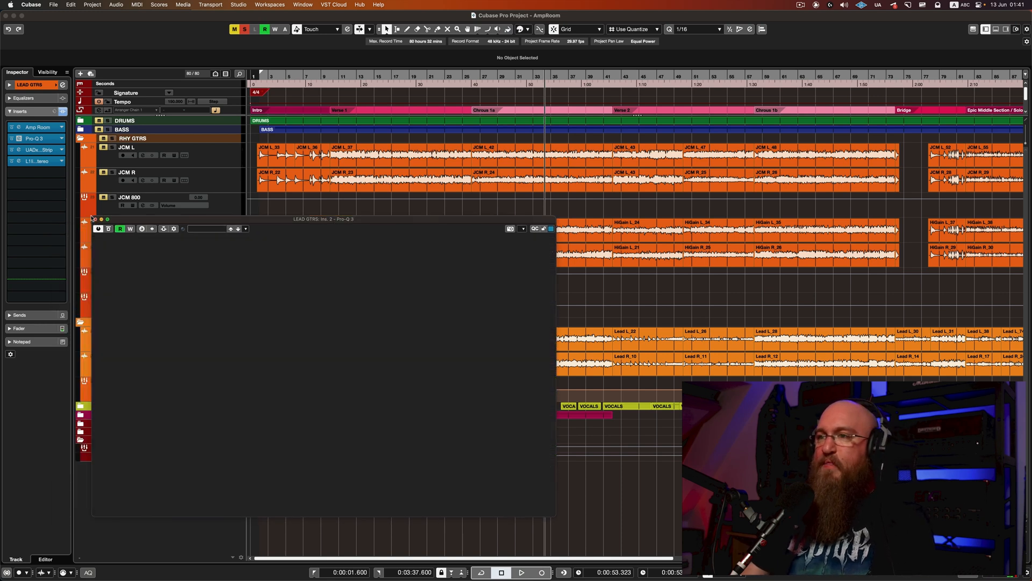
pyautogui.click(40, 150)
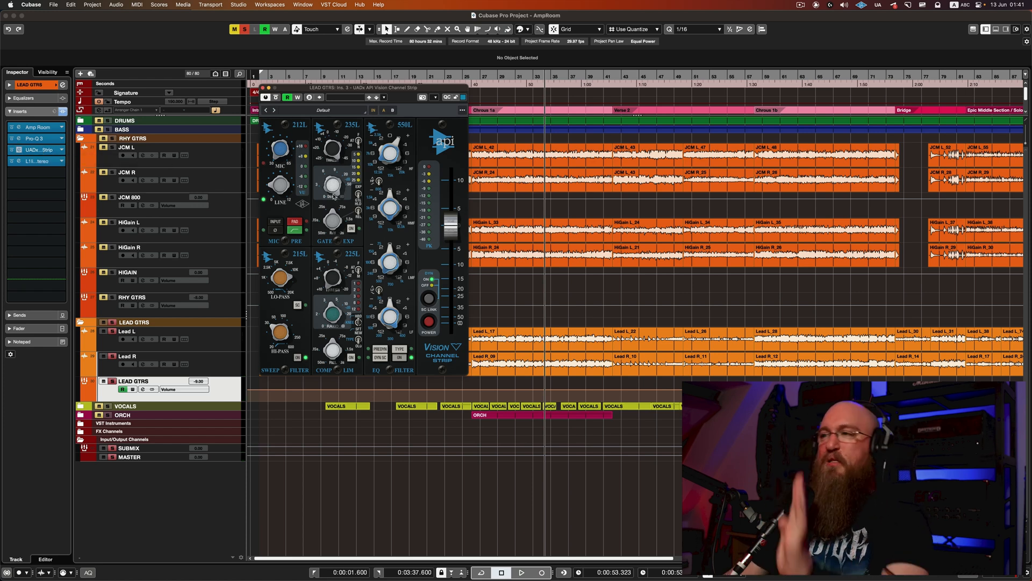
pyautogui.press('space')
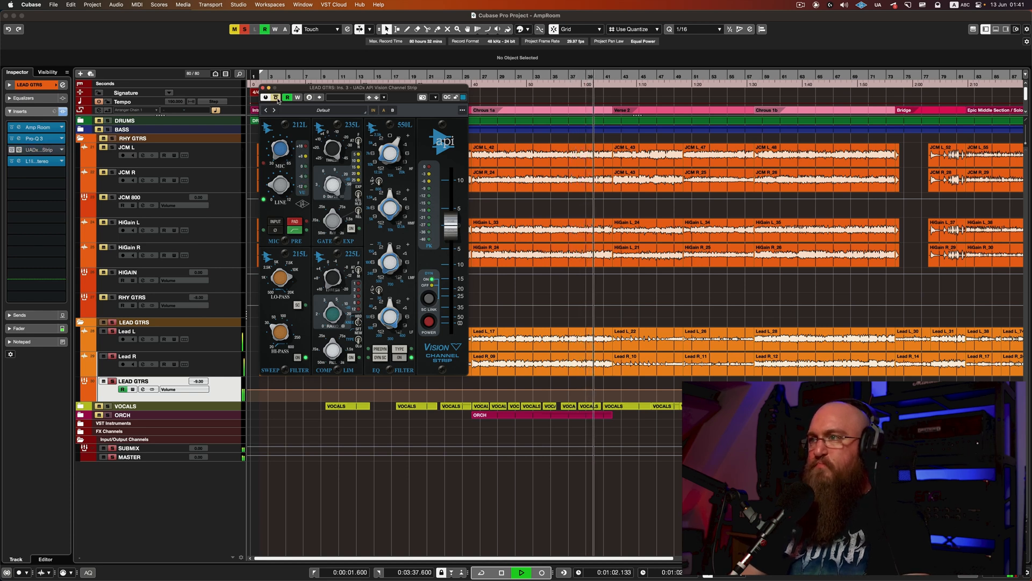
pyautogui.click(266, 98)
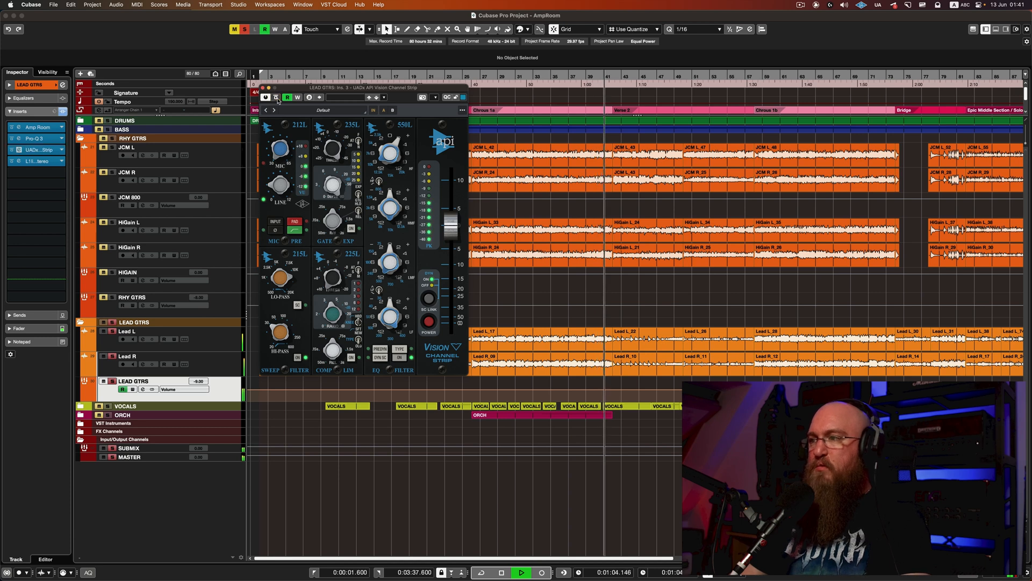
pyautogui.press('space')
pyautogui.click(263, 87)
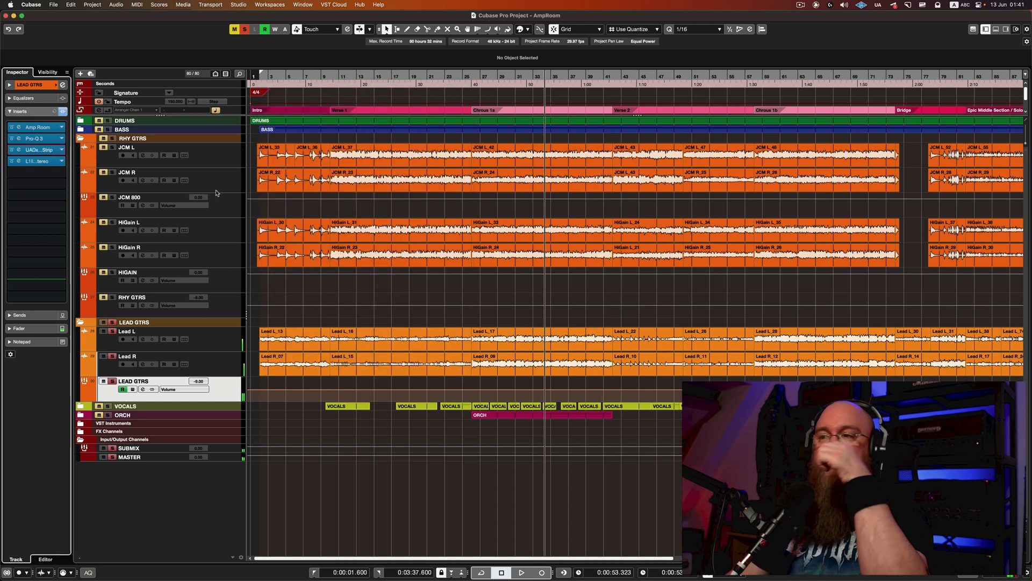
# Unsolo the LEAD GTRS folder and save the project.
pyautogui.click(112, 322)
pyautogui.press('super+s')
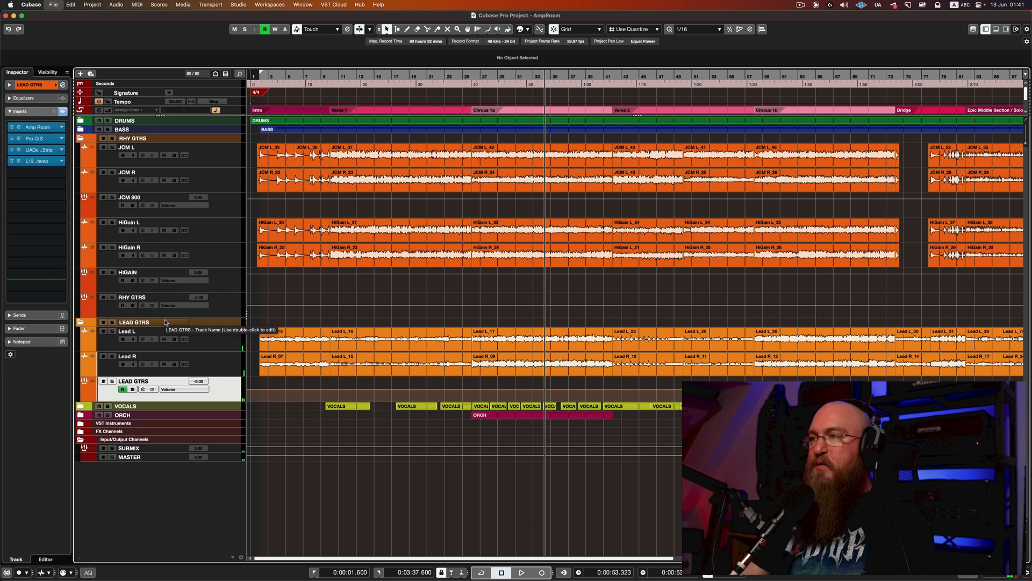
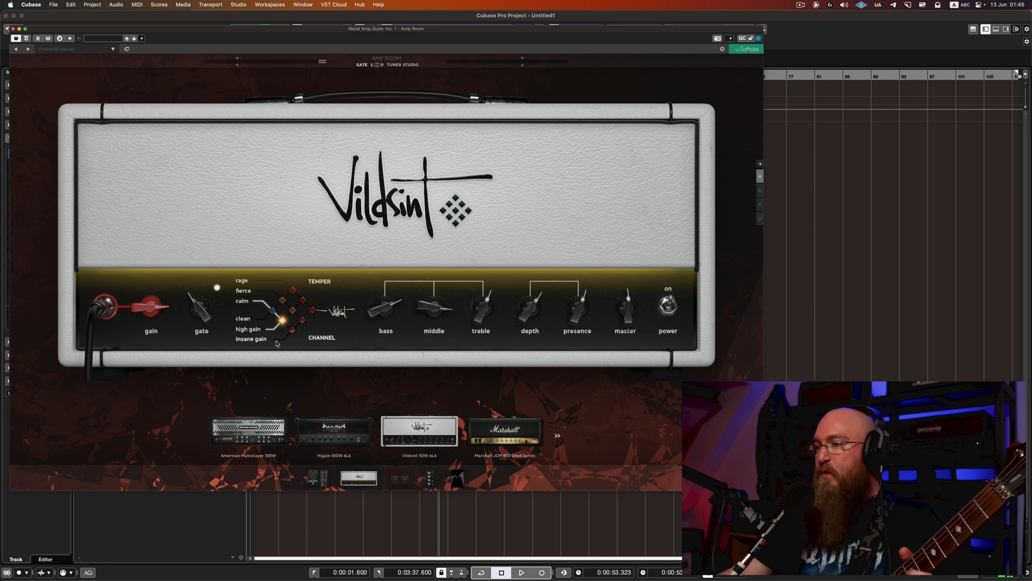
# Toggle the Kraft distortion and the Preamplifier/Equalizer pedals on and off in the Pre-FX section, leaving both in their original state.
pyautogui.click(315, 482)
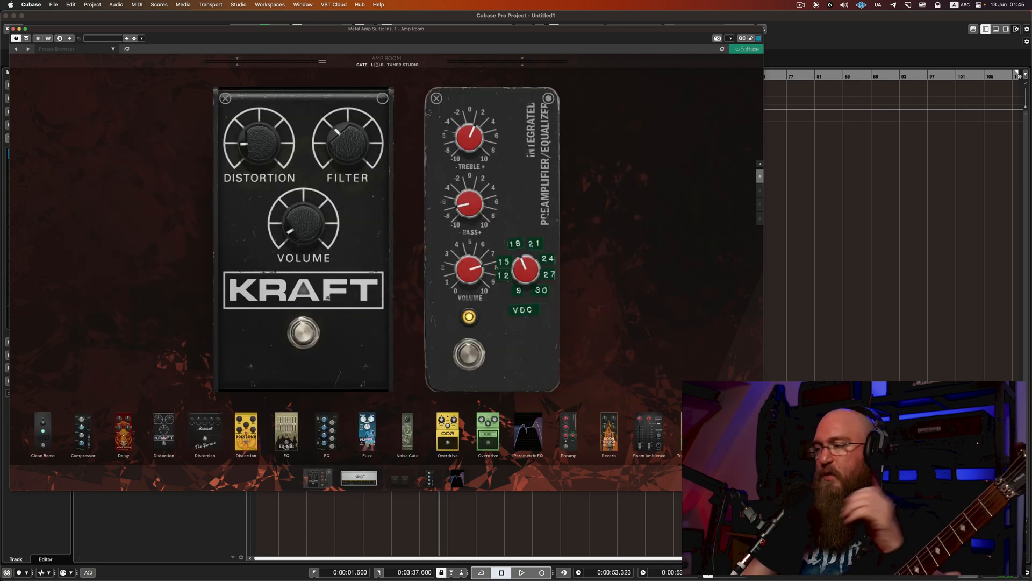
pyautogui.click(304, 336)
pyautogui.click(305, 337)
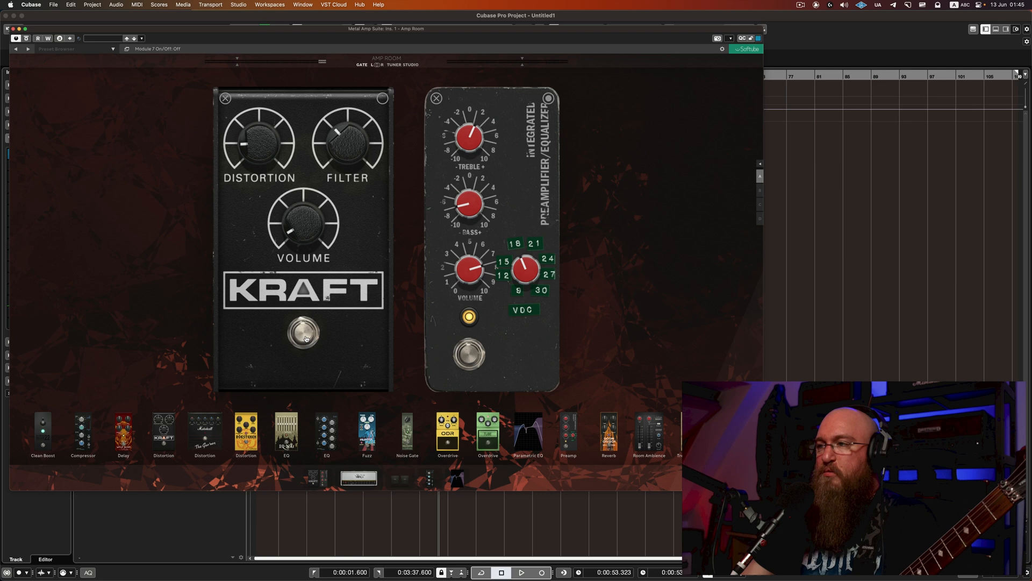
pyautogui.click(469, 354)
pyautogui.click(476, 356)
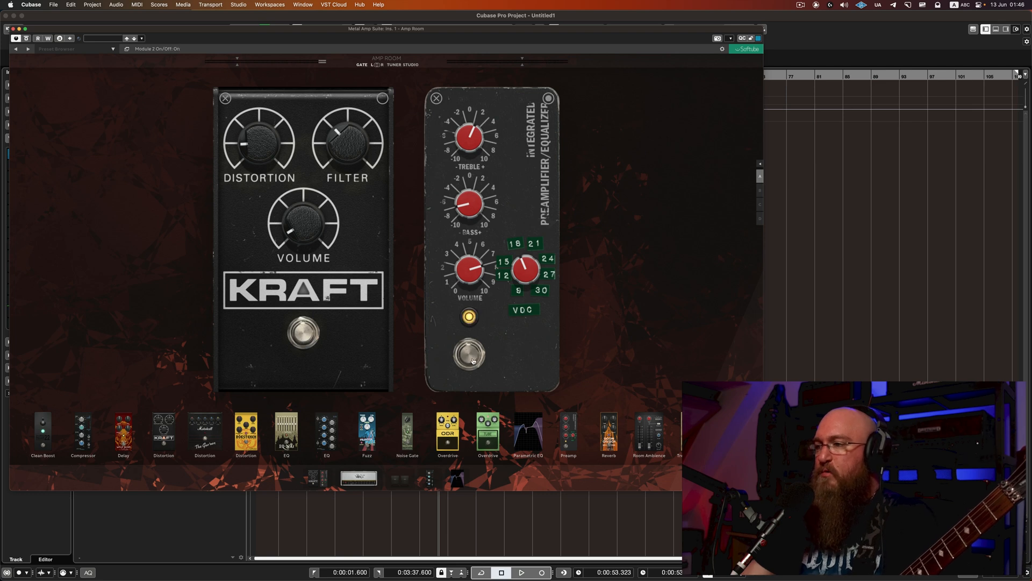
# Bypass the parametric EQ at the end of the Amp Room chain and remove the 25 Comp compressor.
pyautogui.click(433, 478)
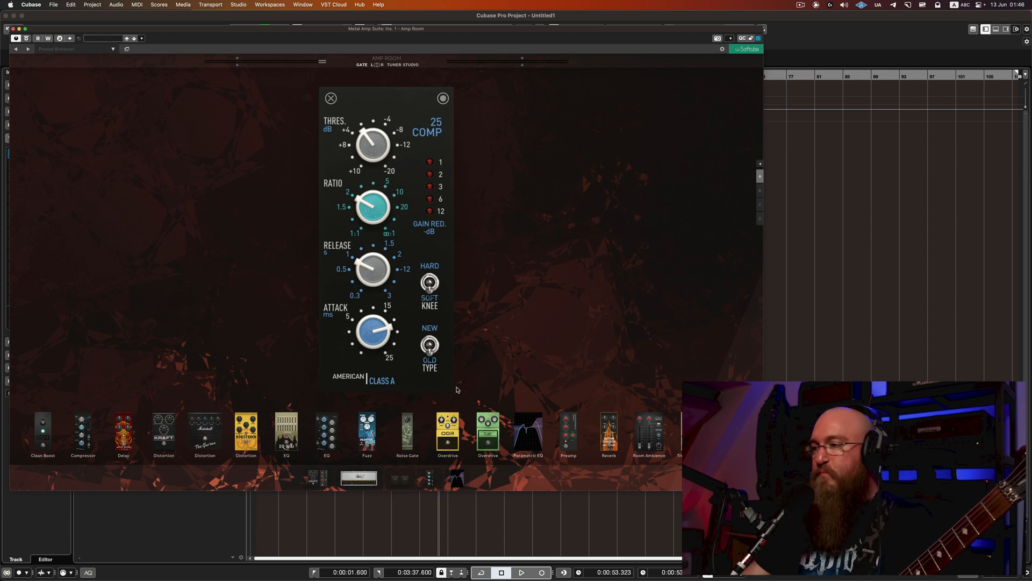
pyautogui.click(456, 479)
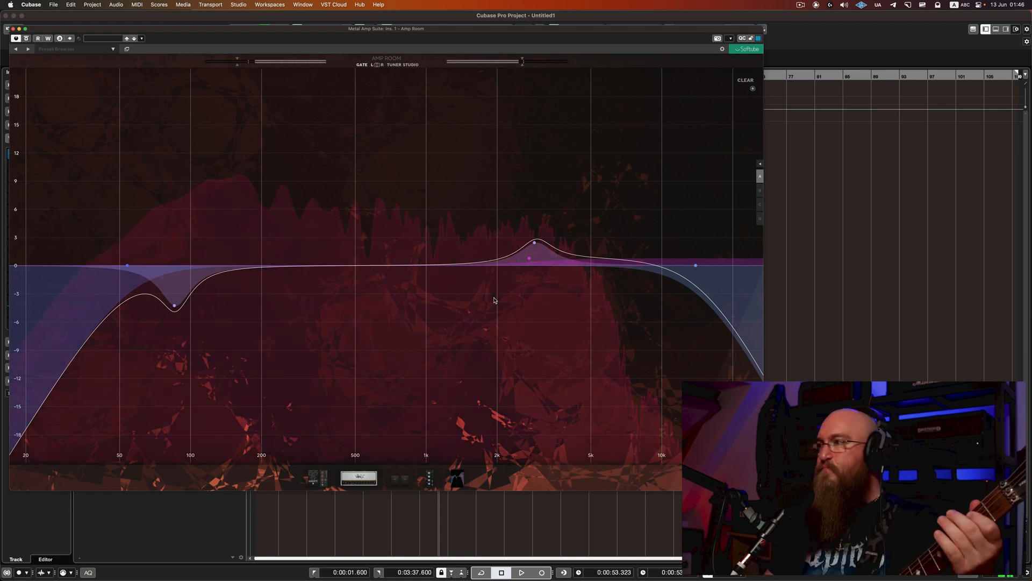
pyautogui.click(753, 88)
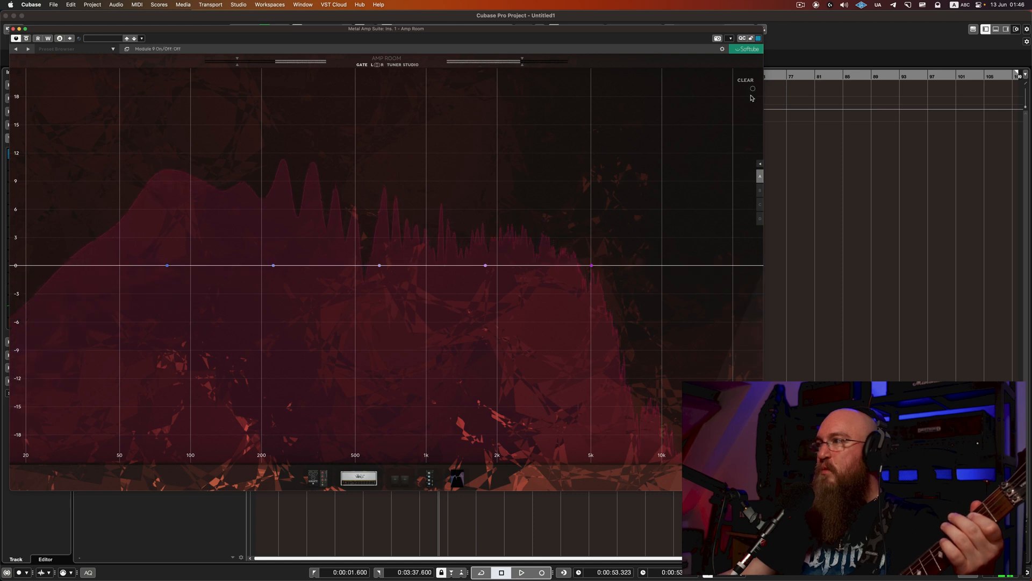
pyautogui.click(429, 478)
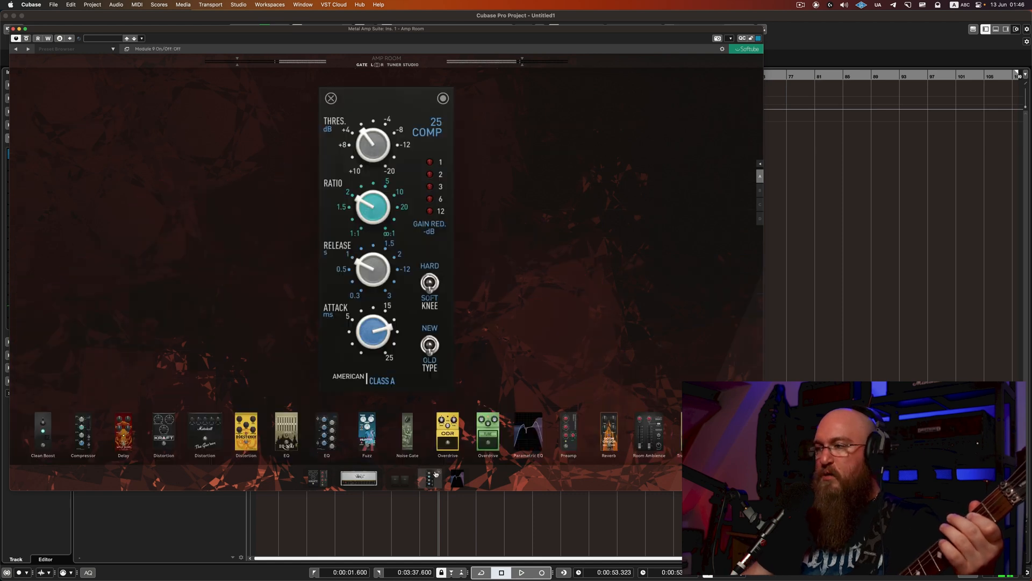
pyautogui.click(331, 98)
# Remove the Preamplifier/Equalizer and Kraft distortion pedals from the Pre-FX section.
pyautogui.click(339, 484)
pyautogui.click(317, 478)
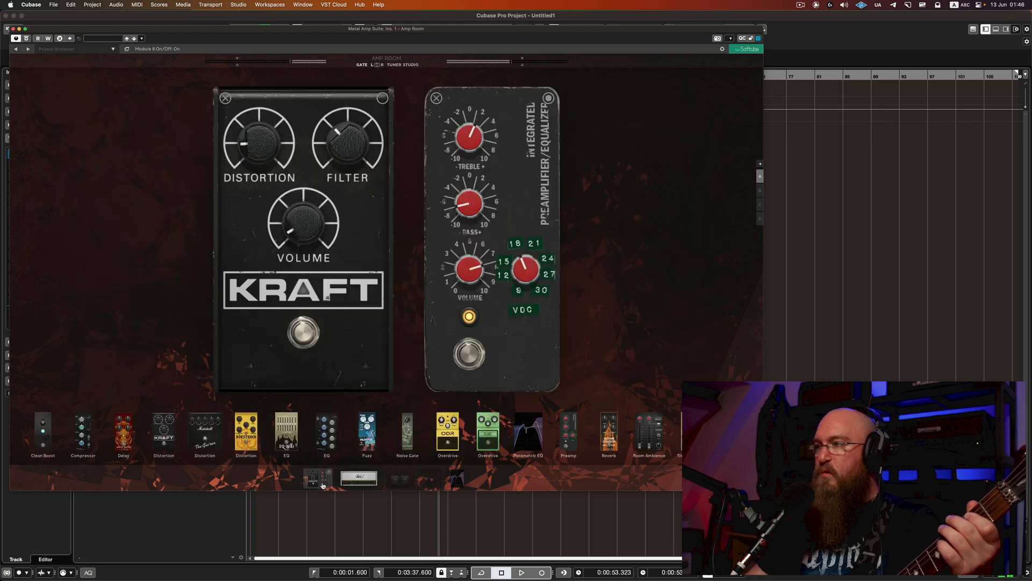
pyautogui.click(440, 99)
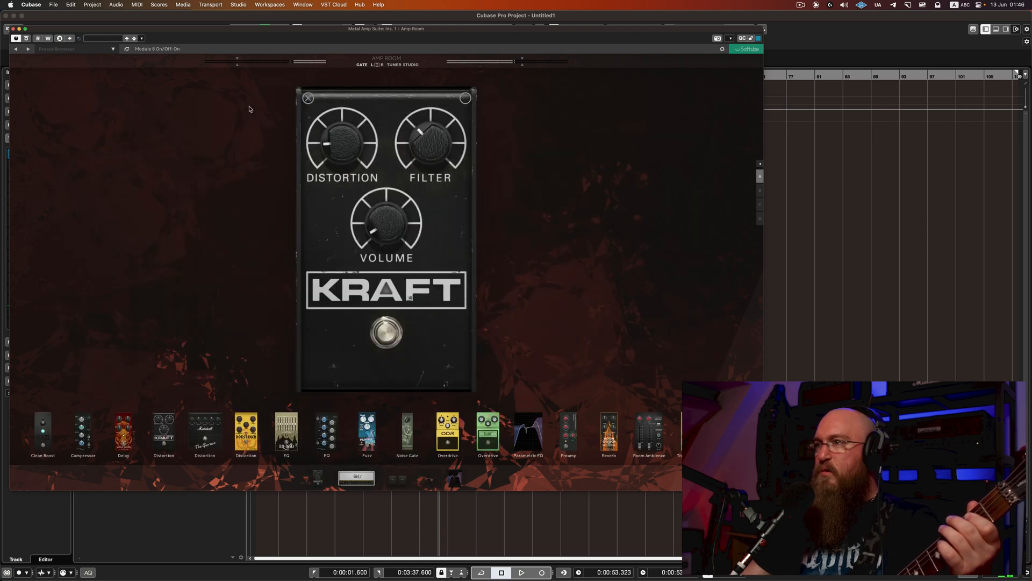
pyautogui.click(308, 98)
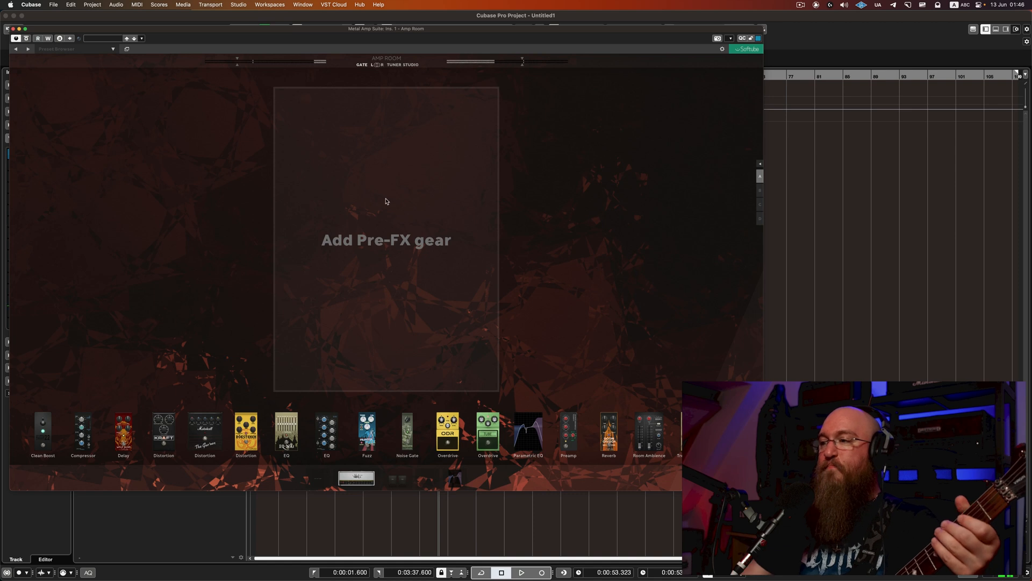
# Reset Resonance and Tone to 0.0 and Low Cut to its minimum on the first American Oversized 4x12 cabinet.
pyautogui.click(362, 484)
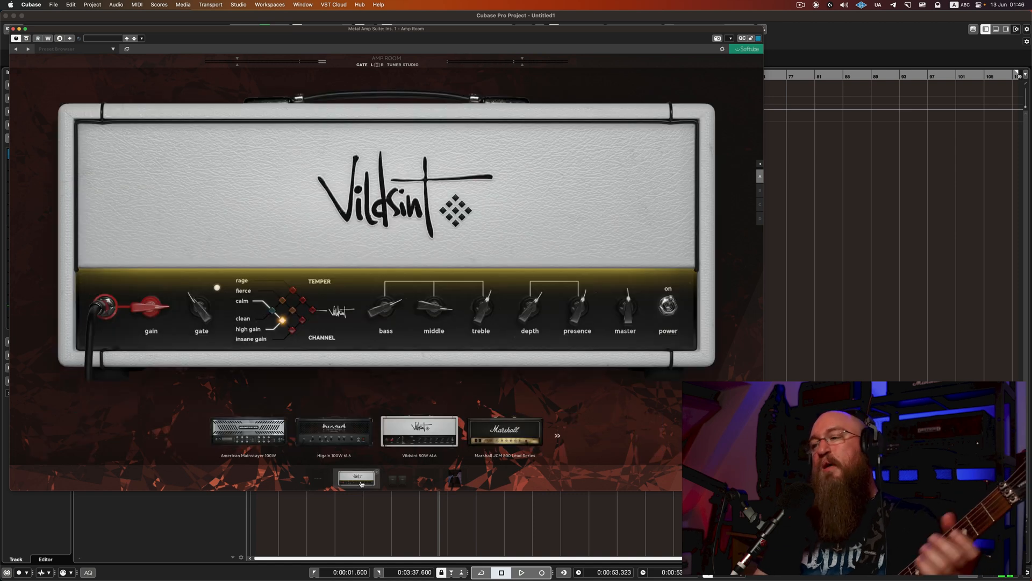
pyautogui.click(397, 479)
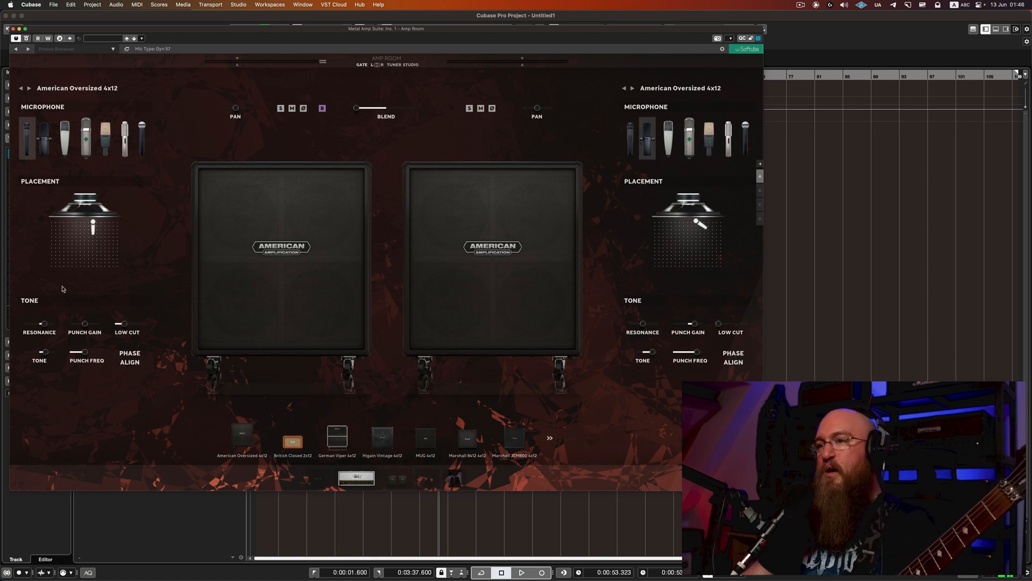
pyautogui.moveTo(43, 323); pyautogui.dragTo(48, 355)
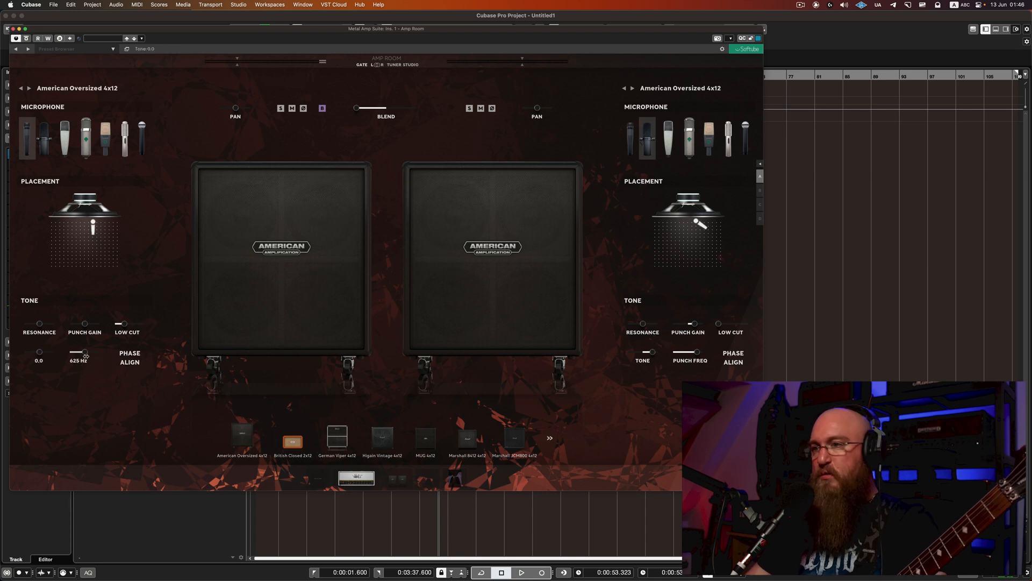
pyautogui.doubleClick(122, 324)
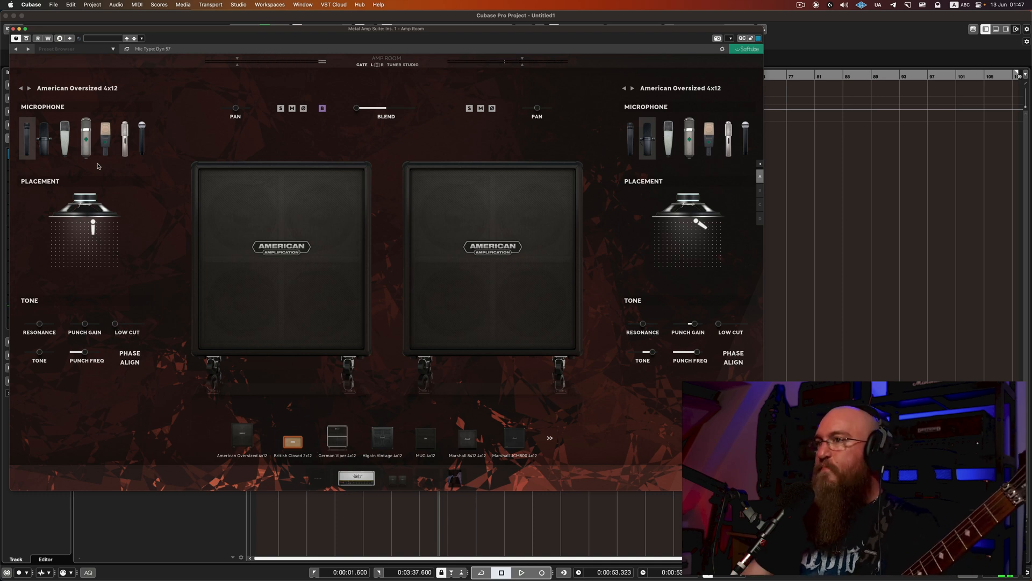
# Review the Vildsint head and its cabinets, and replace the head with the Higain 100W 6L6 amp.
pyautogui.click(364, 476)
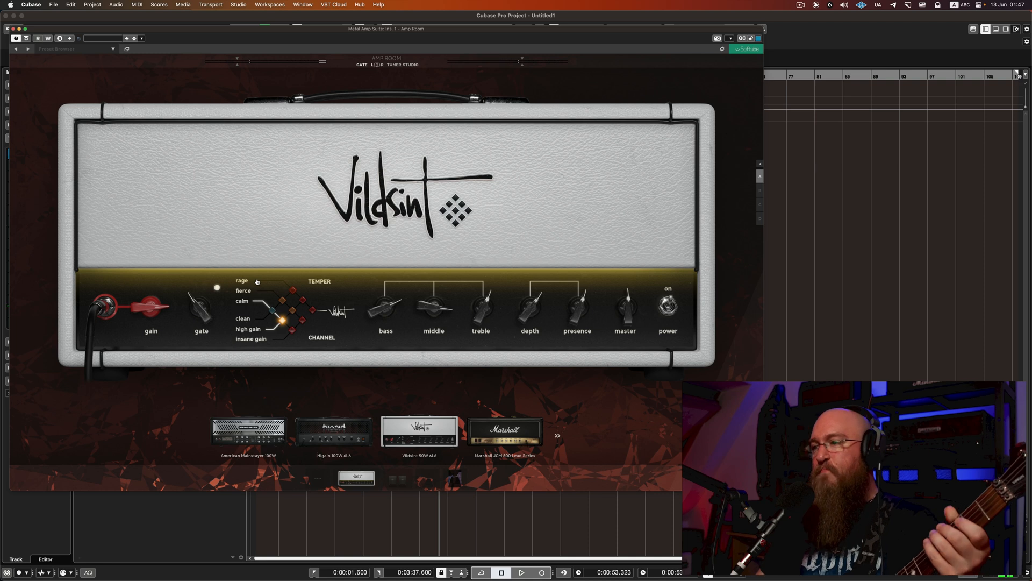
pyautogui.click(397, 476)
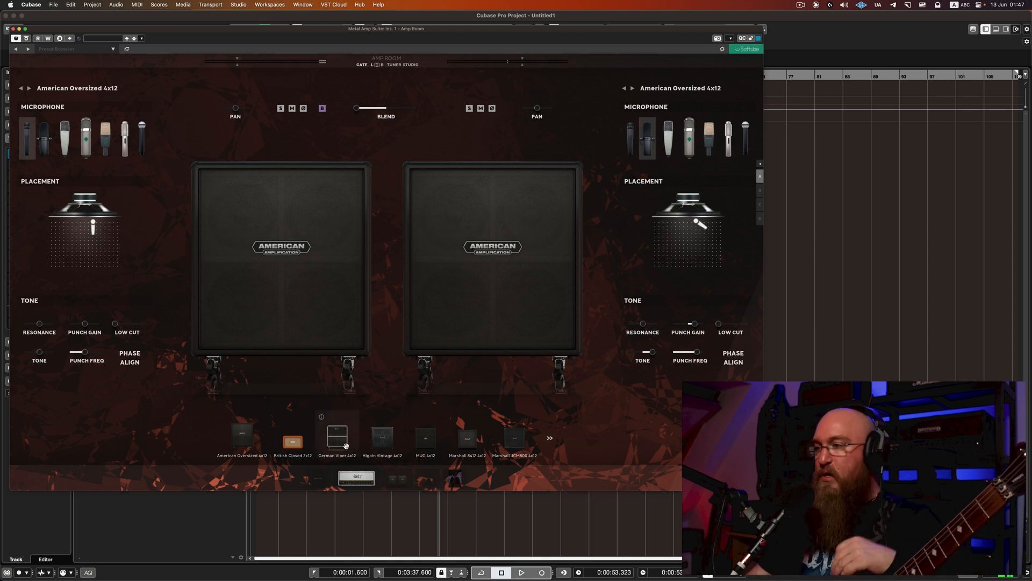
pyautogui.click(352, 476)
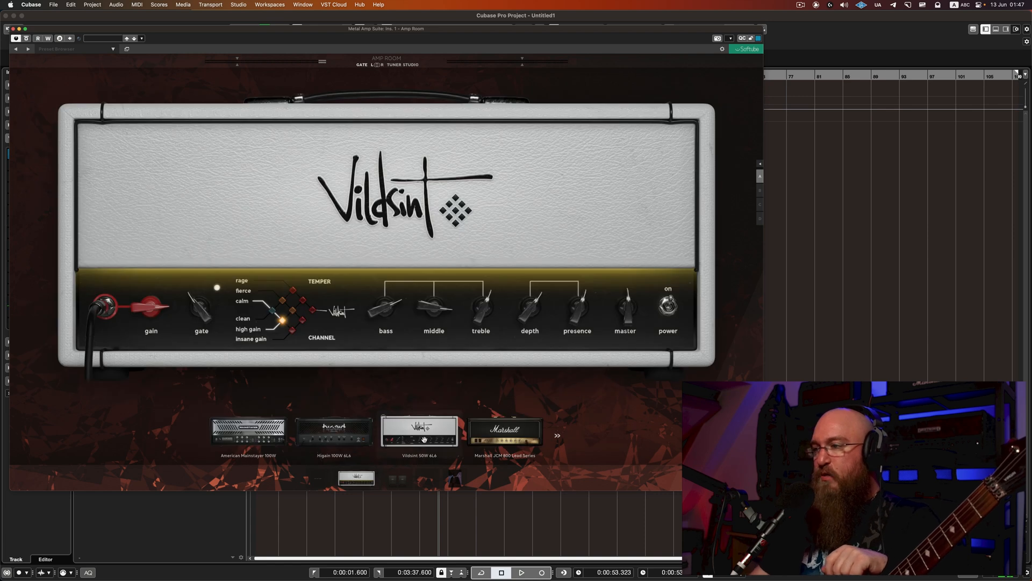
pyautogui.click(342, 444)
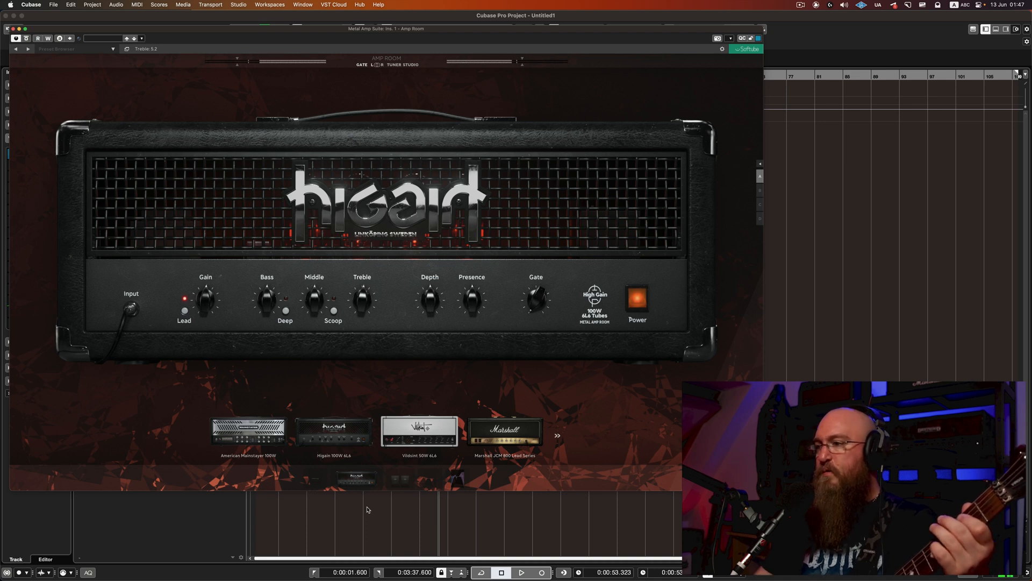
# Audition other models for the first cabinet, including German Viper 4x12, and choose Higain Vintage 4x12.
pyautogui.click(397, 478)
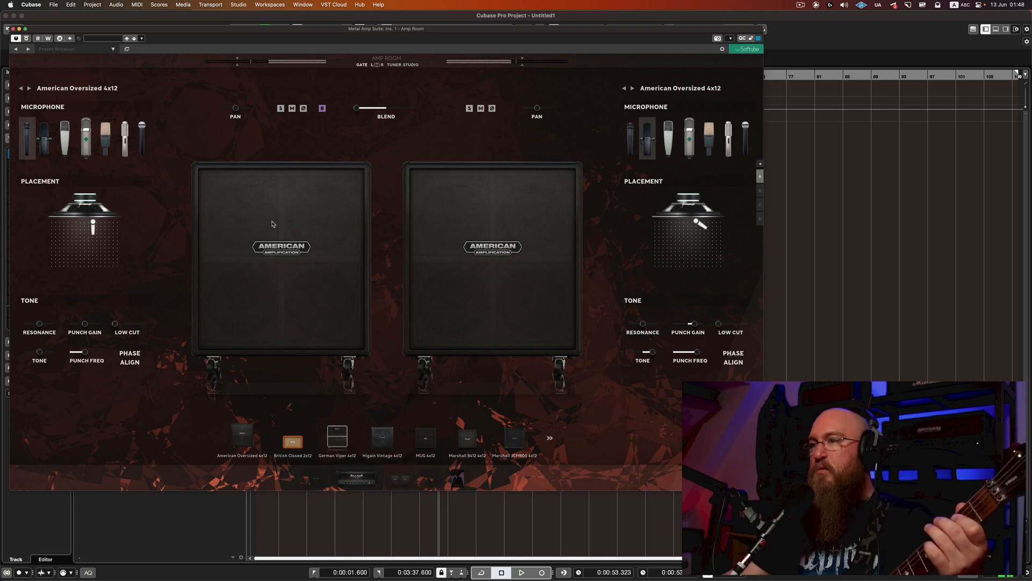
pyautogui.click(29, 88)
pyautogui.click(29, 88)
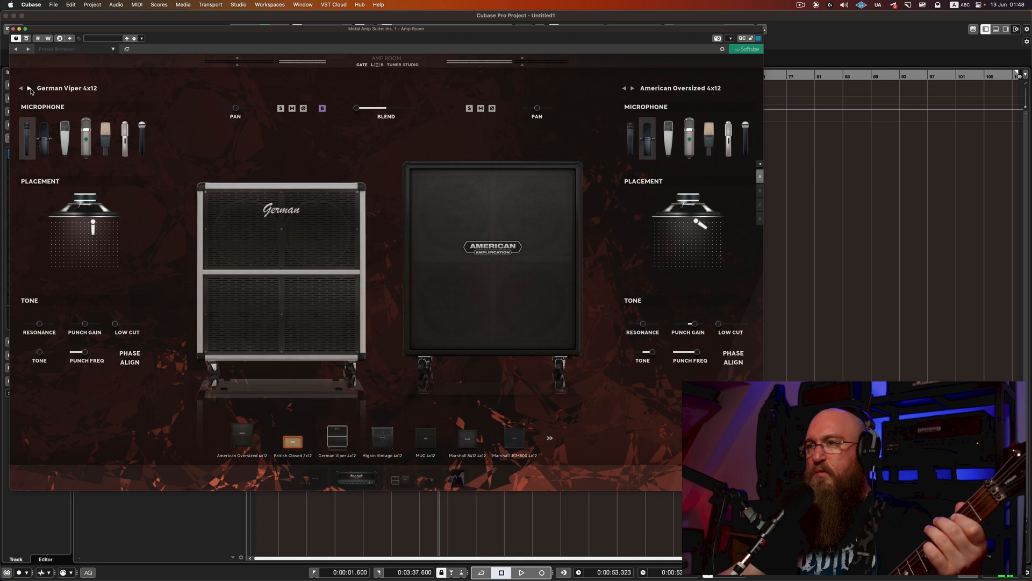
pyautogui.click(29, 88)
pyautogui.click(21, 88)
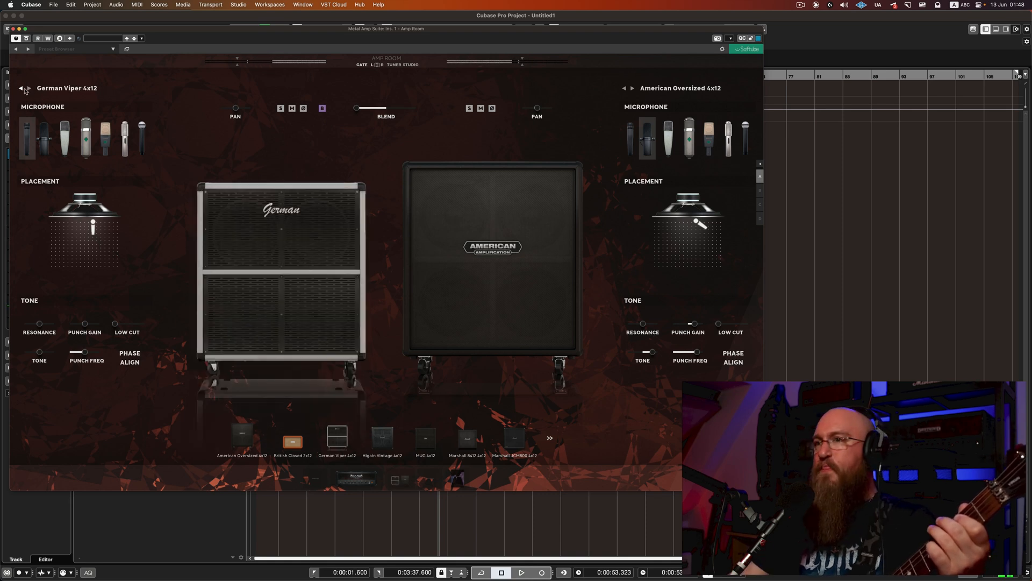
pyautogui.click(29, 89)
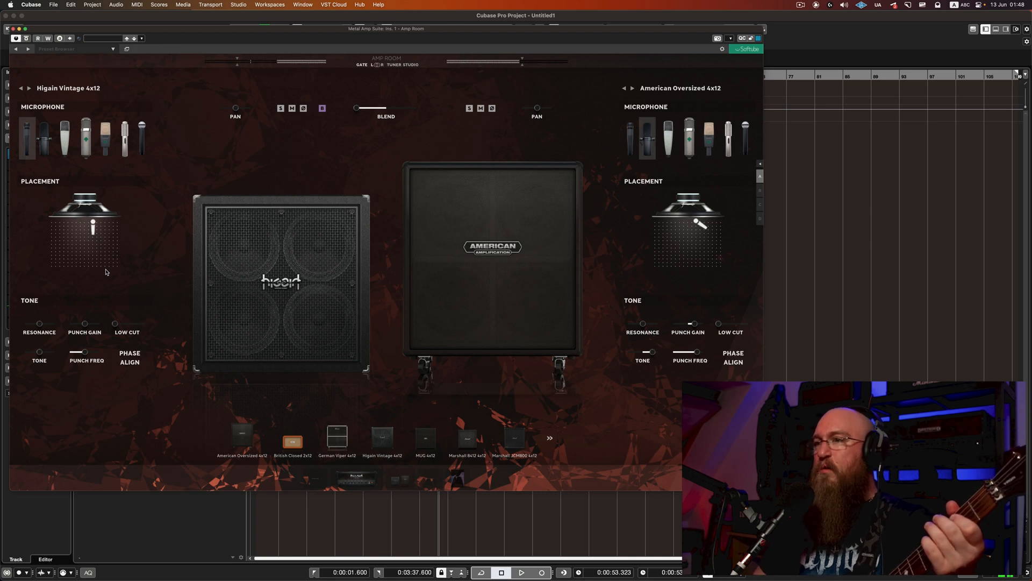
# Move the Higain cabinet's microphone closer to the speaker centre, and raise its Resonance and set Tone to about 2.1.
pyautogui.moveTo(93, 226)
pyautogui.mouseDown()
pyautogui.moveTo(84, 227)
pyautogui.moveTo(104, 228)
pyautogui.moveTo(86, 227)
pyautogui.mouseUp()
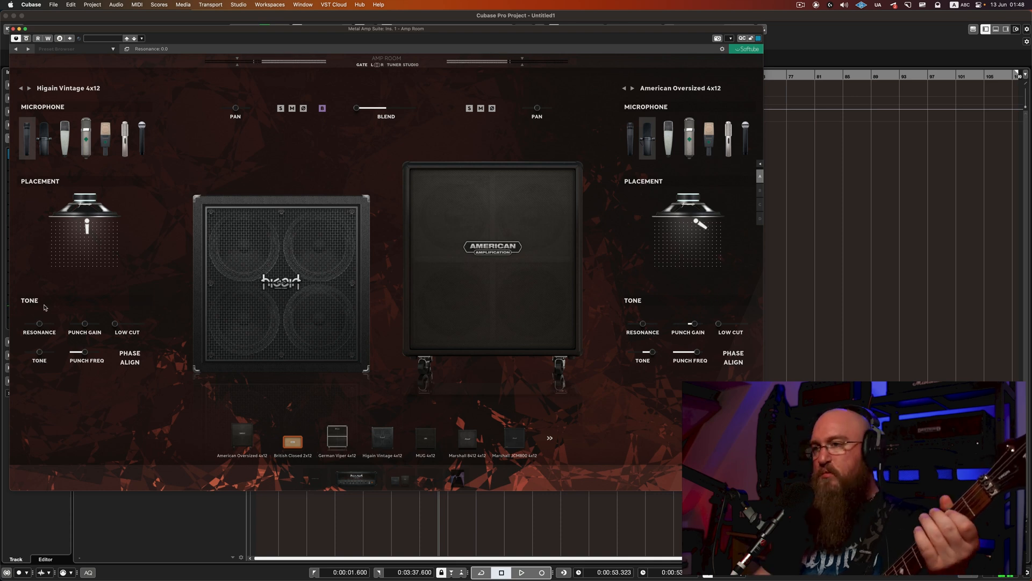
pyautogui.moveTo(38, 324)
pyautogui.mouseDown()
pyautogui.moveTo(53, 325)
pyautogui.moveTo(52, 354)
pyautogui.moveTo(63, 359)
pyautogui.moveTo(54, 335)
pyautogui.mouseUp()
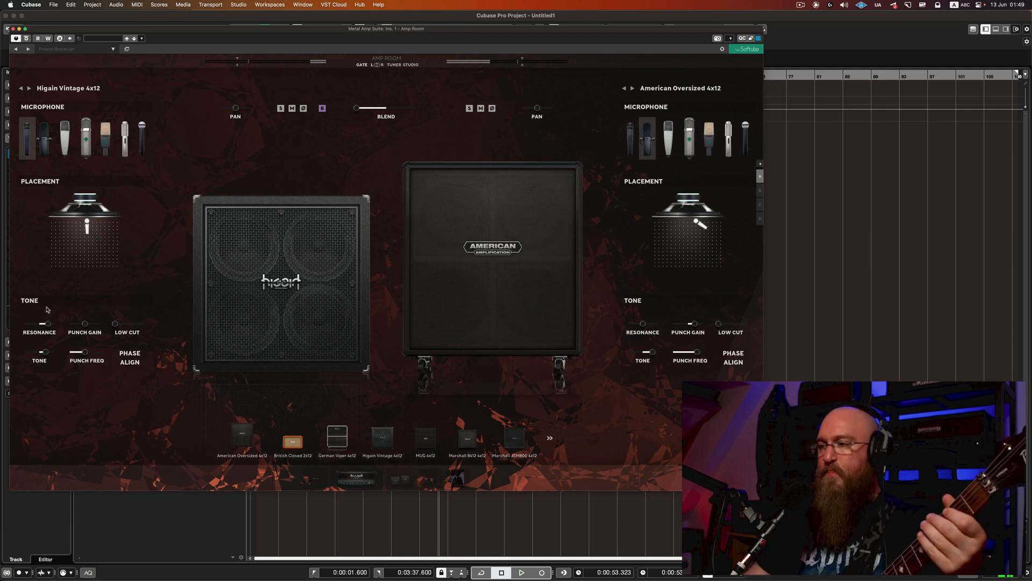
# Add the green Tube overdrive pedal before the amp, turn its Drive down to minimum, and return to the cabinet section.
pyautogui.click(356, 478)
pyautogui.click(321, 481)
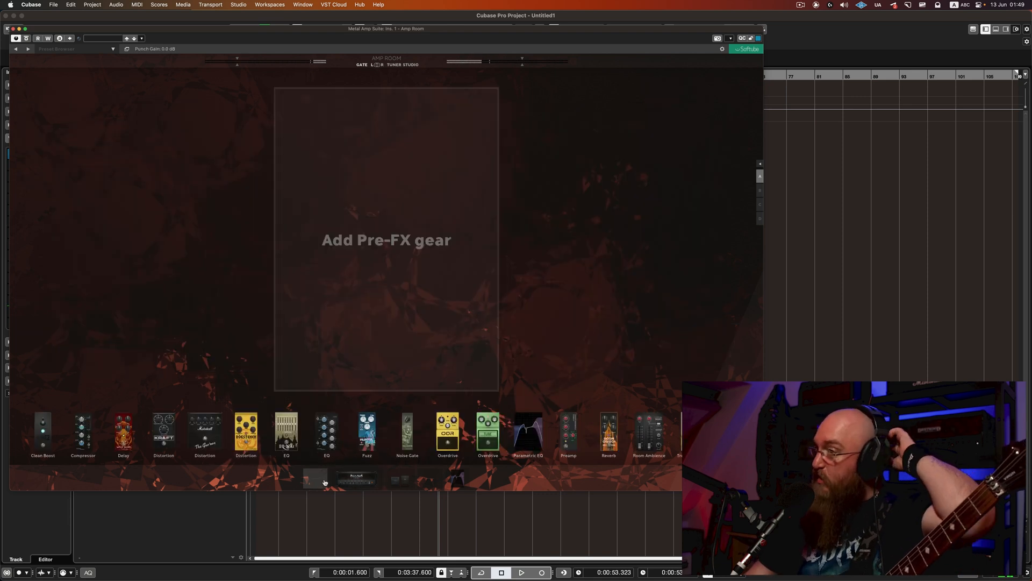
pyautogui.click(484, 444)
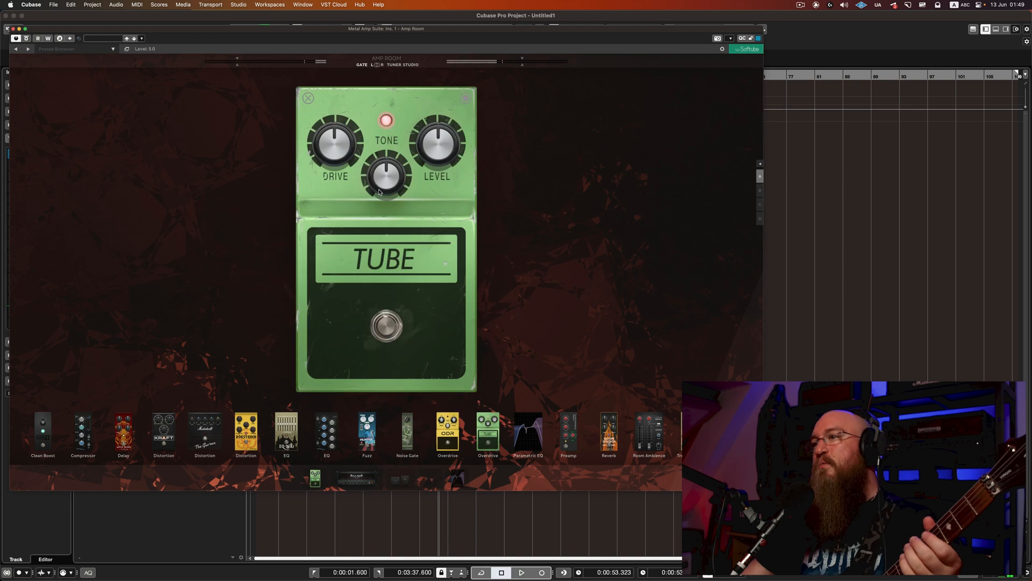
pyautogui.moveTo(337, 151); pyautogui.dragTo(341, 236)
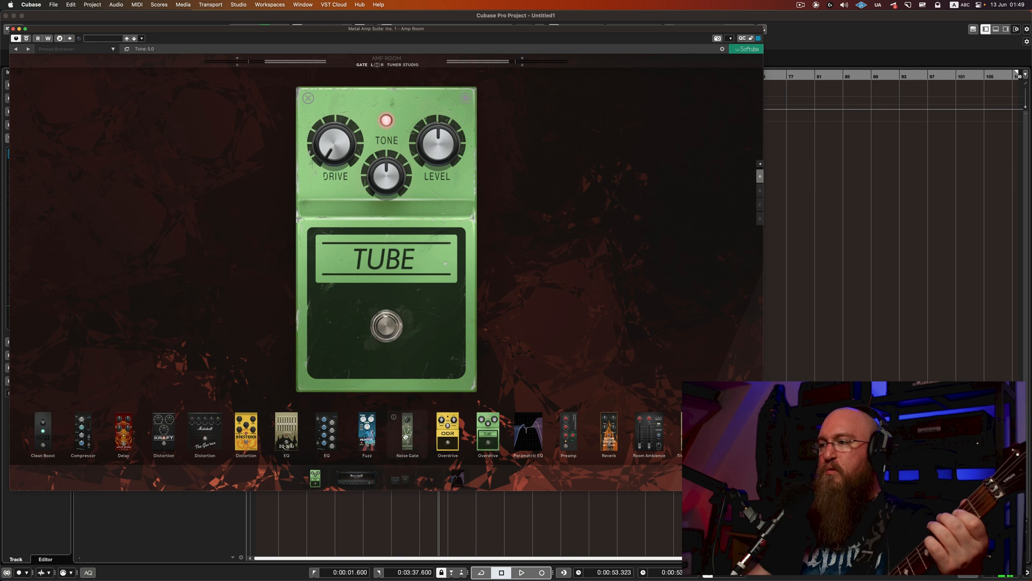
pyautogui.click(399, 479)
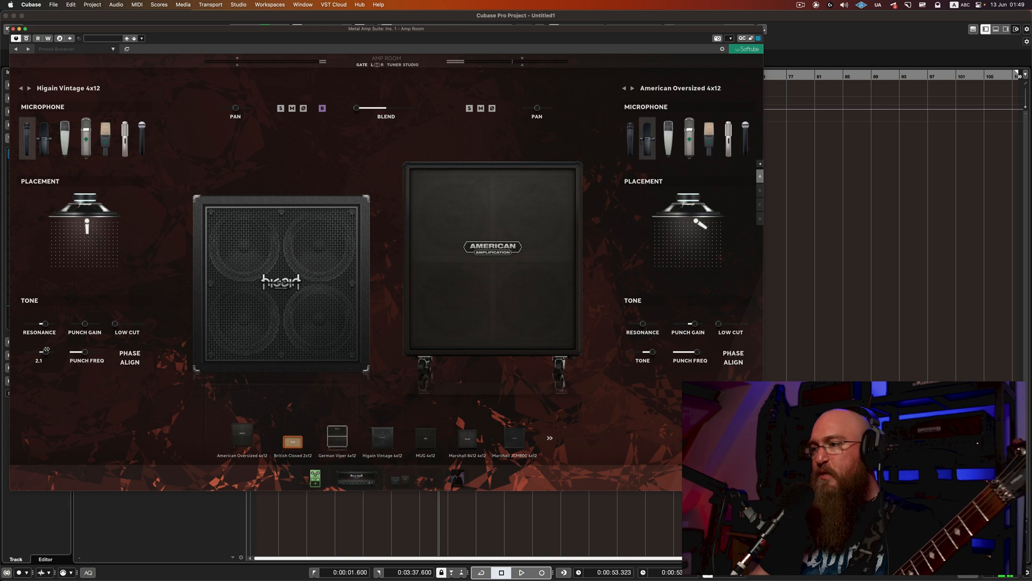
# Adjust the Higain head's Bass, Depth and Presence, setting Depth to 4.0 and raising Presence.
pyautogui.click(359, 480)
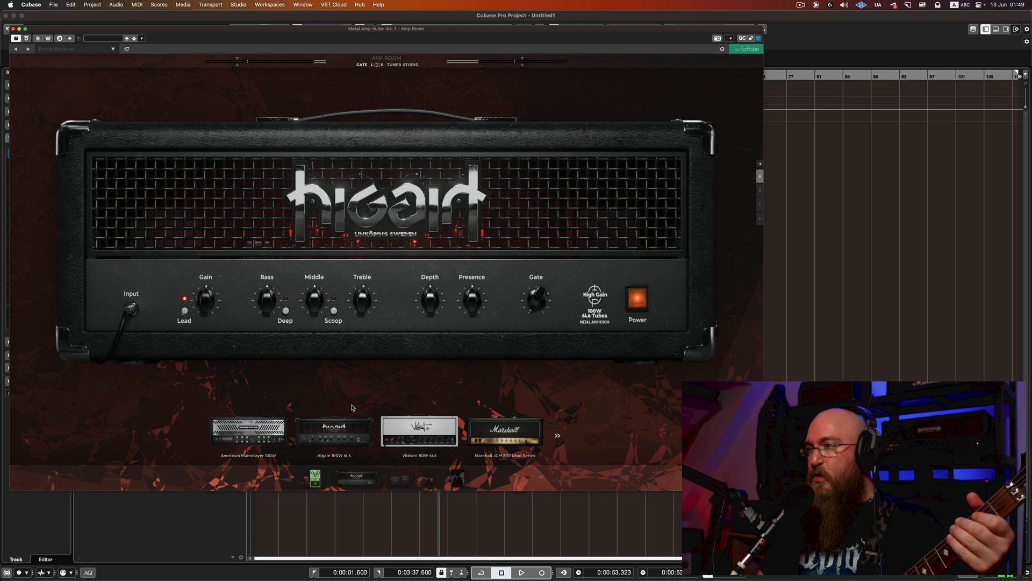
pyautogui.moveTo(486, 309); pyautogui.dragTo(432, 302)
pyautogui.moveTo(356, 304); pyautogui.dragTo(270, 279)
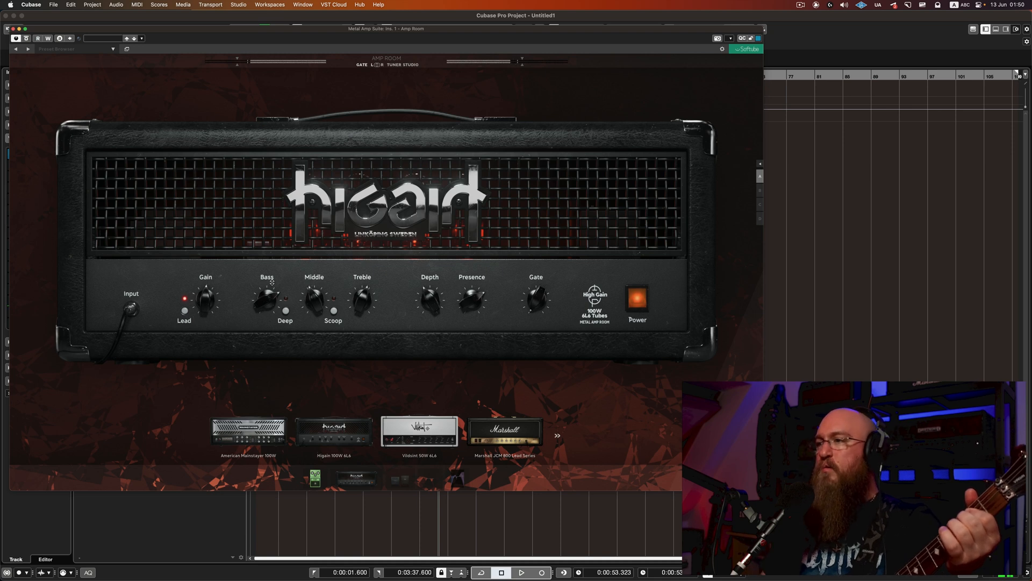
pyautogui.moveTo(465, 306); pyautogui.dragTo(468, 279)
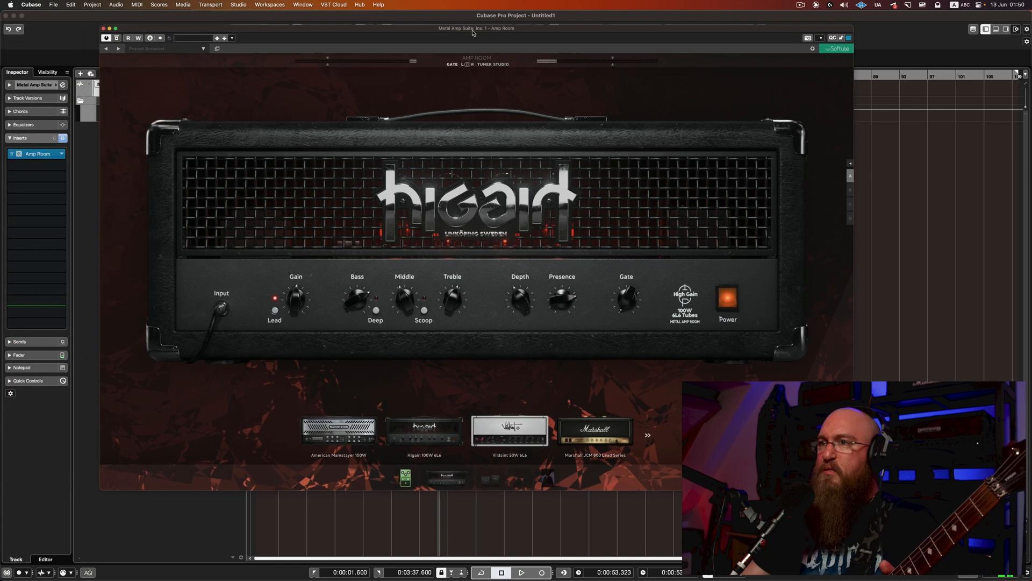
# Insert the PRISM impulse response loader after Amp Room on the Metal Amp Suite track.
pyautogui.click(47, 157)
pyautogui.write('prism')
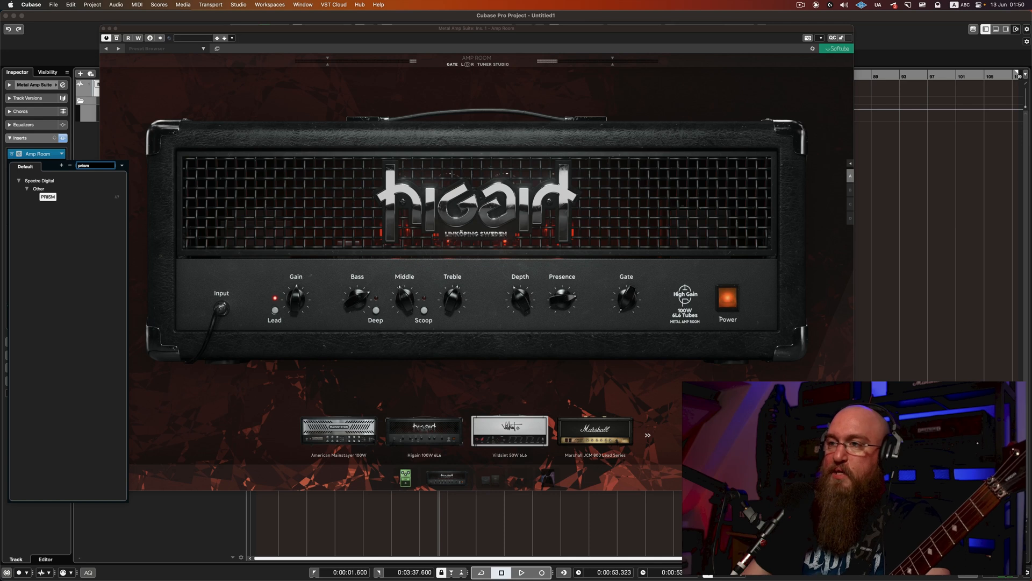
pyautogui.doubleClick(49, 199)
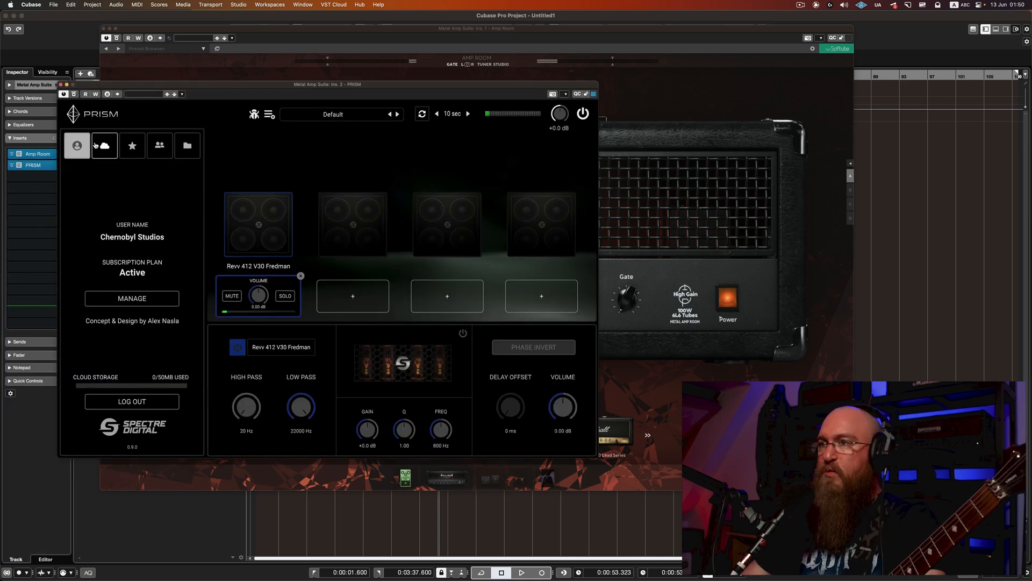
# Open the E412 XXL folder of official ENGL IRs in PRISM, and show Amp Room's cabinet section.
pyautogui.click(104, 145)
pyautogui.click(105, 199)
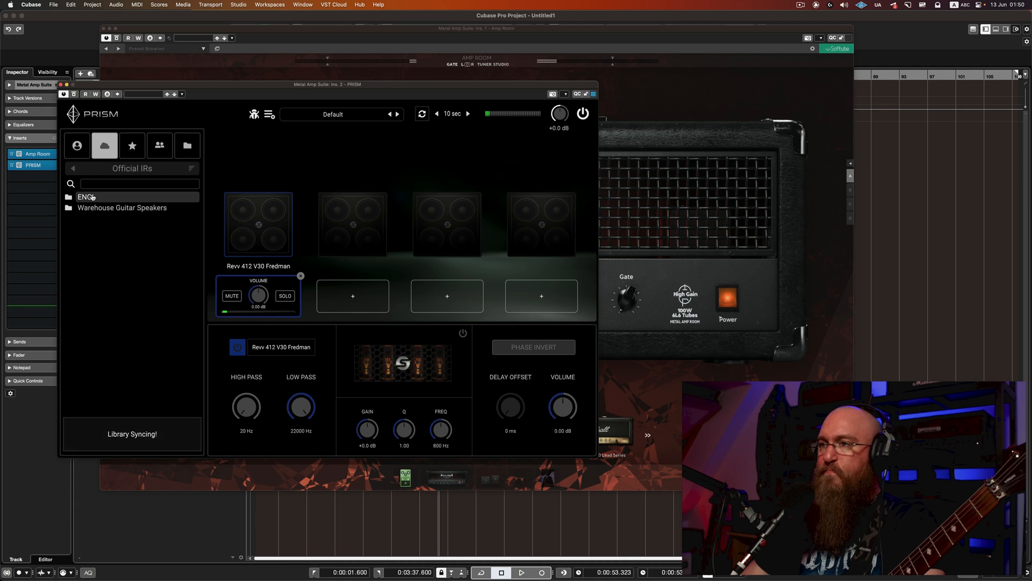
pyautogui.click(103, 202)
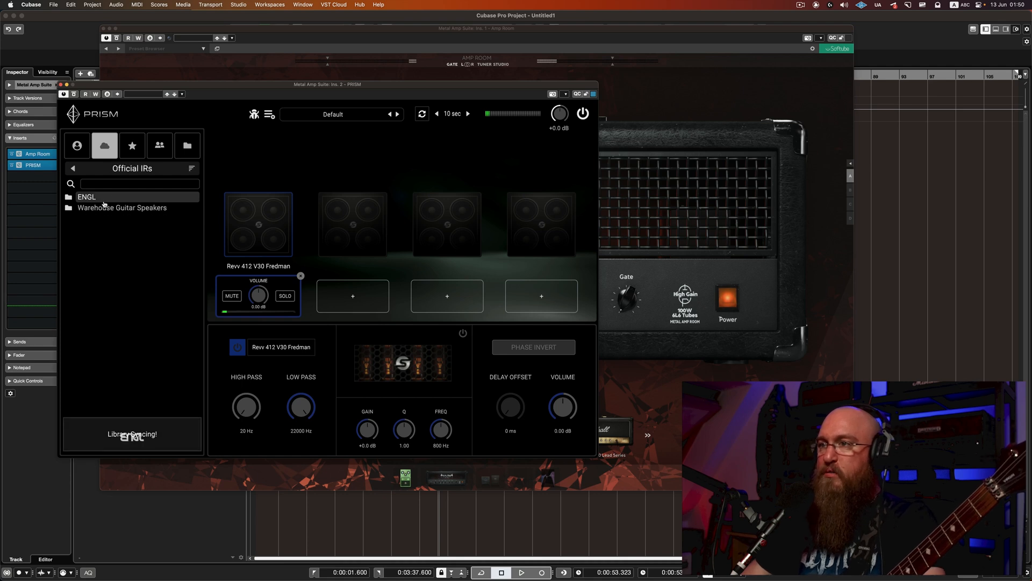
pyautogui.click(89, 200)
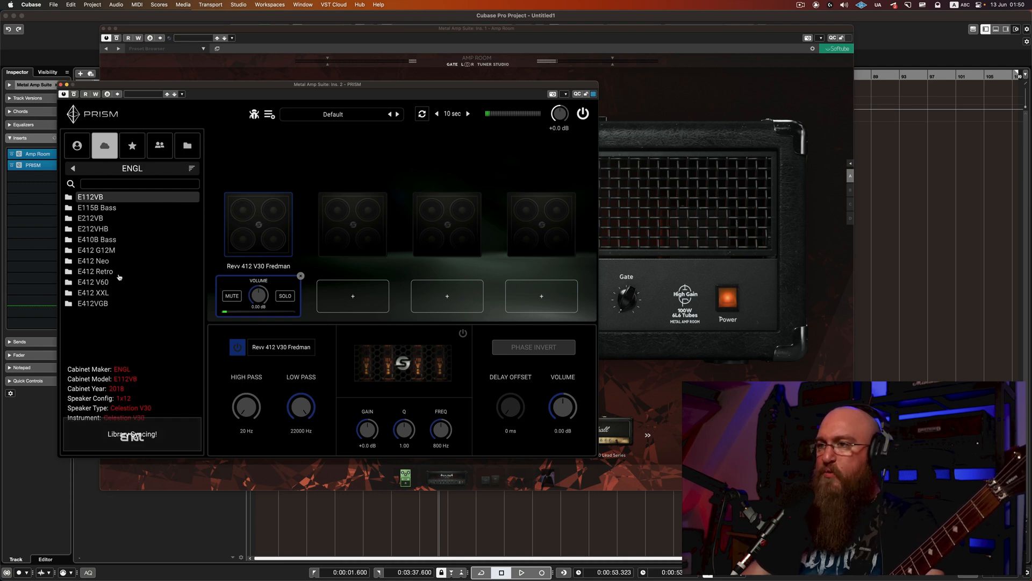
pyautogui.click(715, 118)
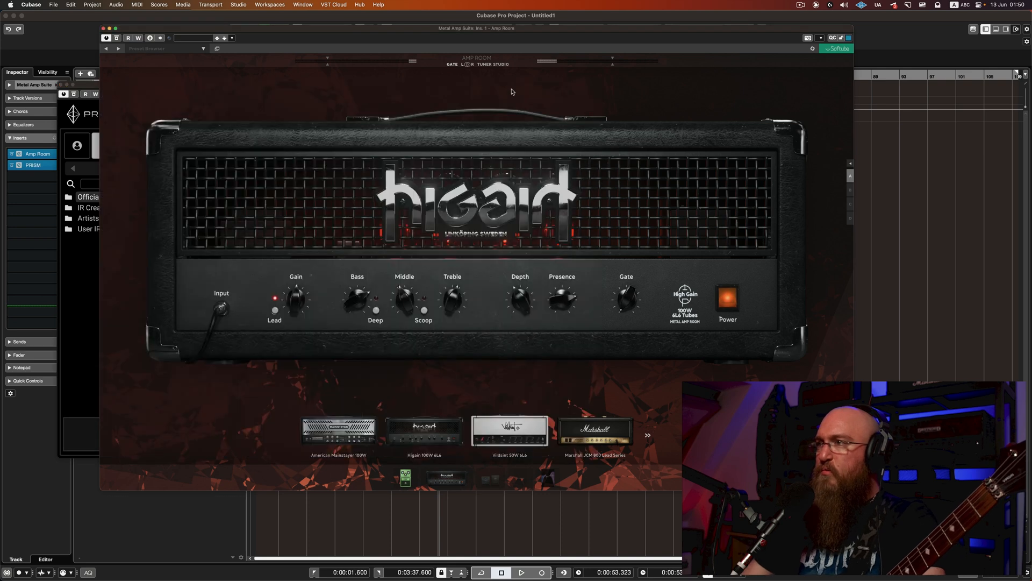
pyautogui.click(490, 478)
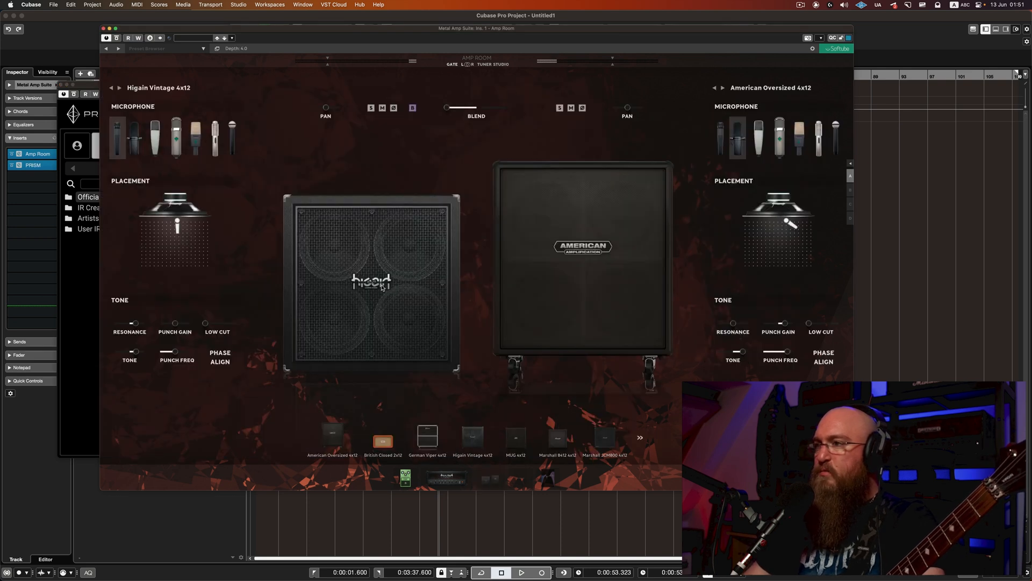
pyautogui.click(94, 201)
pyautogui.click(94, 198)
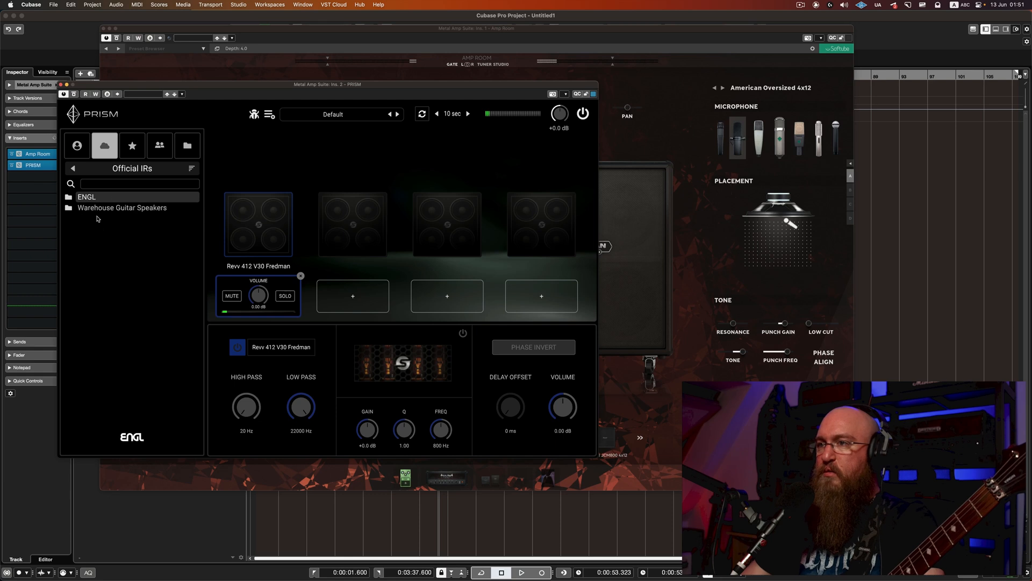
pyautogui.click(95, 197)
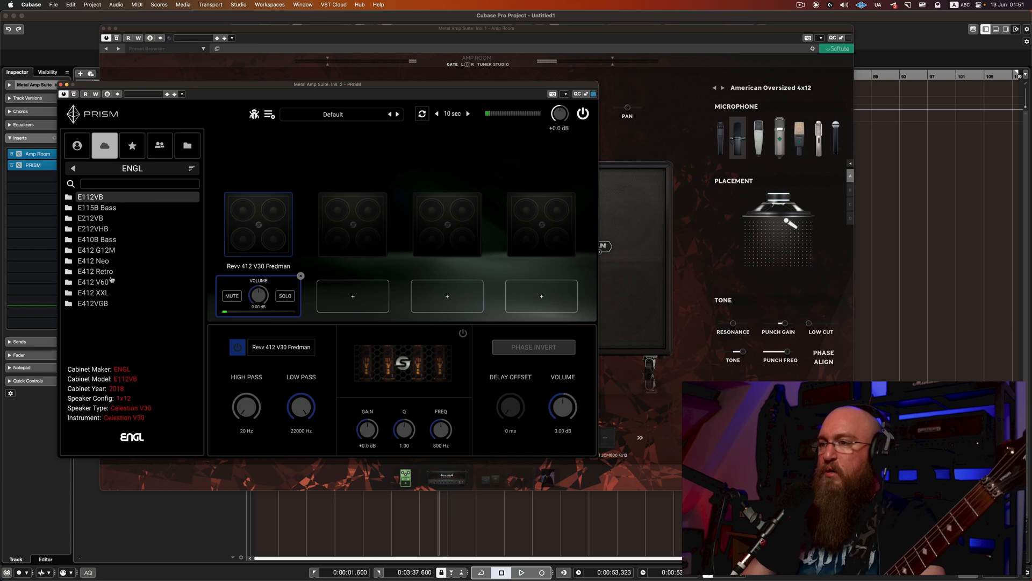
pyautogui.click(106, 295)
pyautogui.click(105, 295)
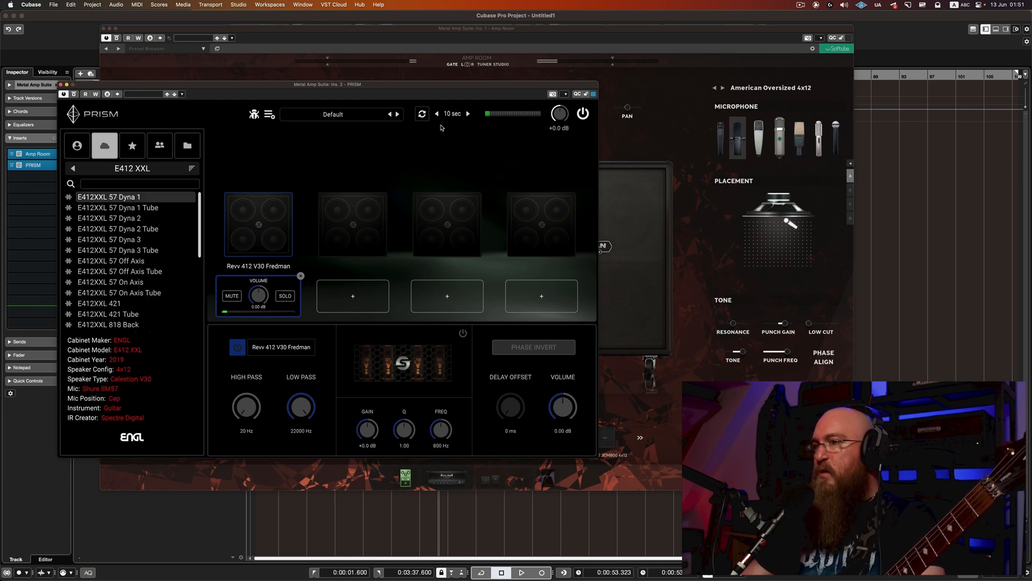
# Move the Amp Room window aside, load the E412XXL 57 On Axis IR in PRISM, and switch off Amp Room's cabinets.
pyautogui.moveTo(568, 33); pyautogui.dragTo(654, 38)
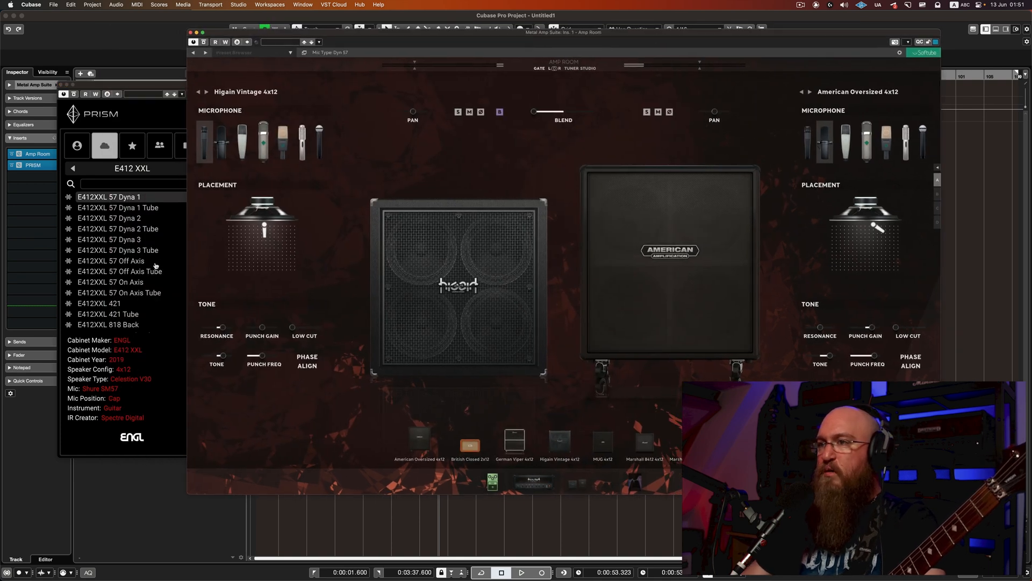
pyautogui.click(134, 284)
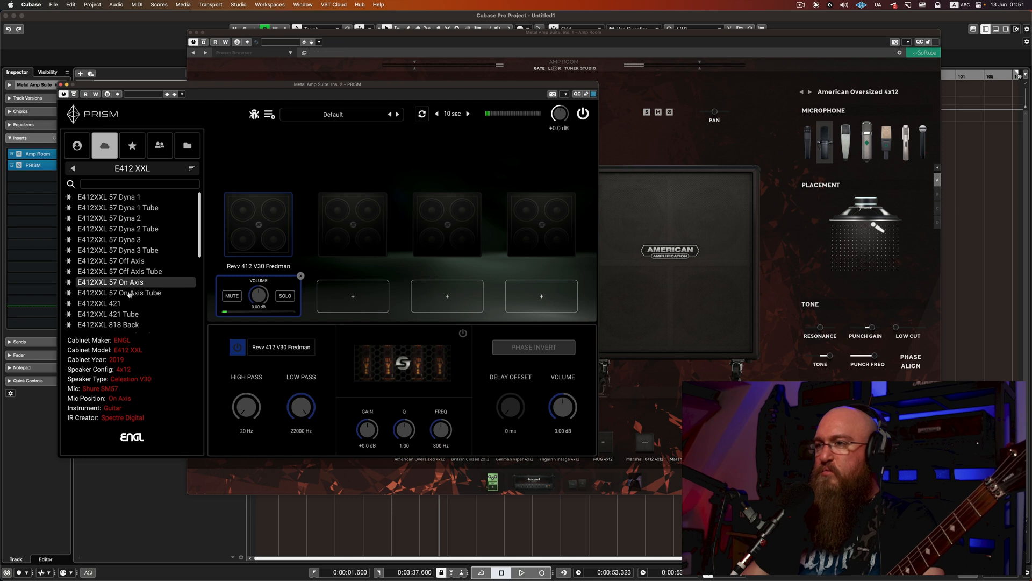
pyautogui.doubleClick(125, 284)
pyautogui.click(600, 479)
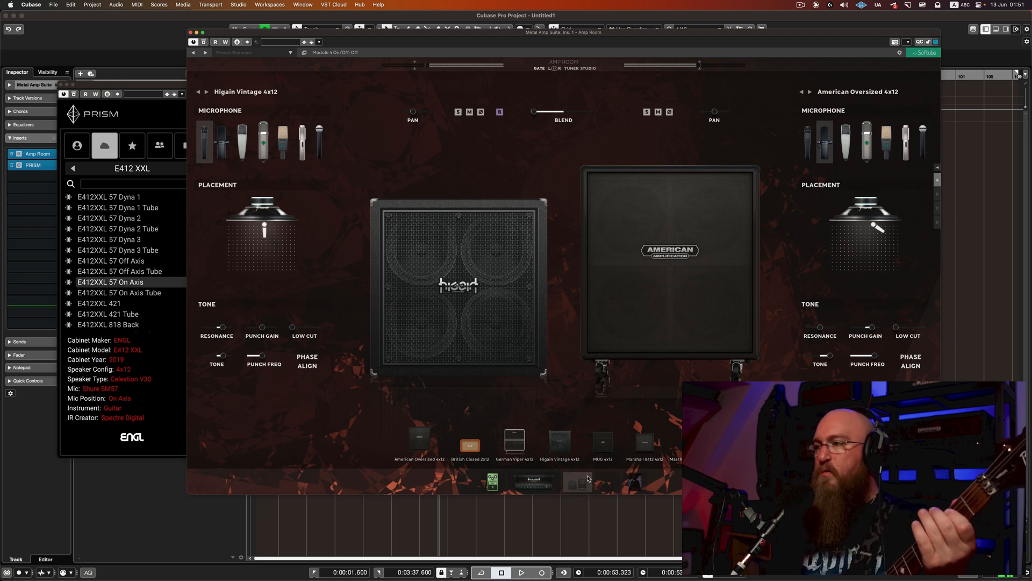
# Audition the E412XXL 57 IR variants, choose On Axis Tube, and set its high pass to 88 Hz and low pass to 11279 Hz.
pyautogui.click(121, 263)
pyautogui.click(121, 271)
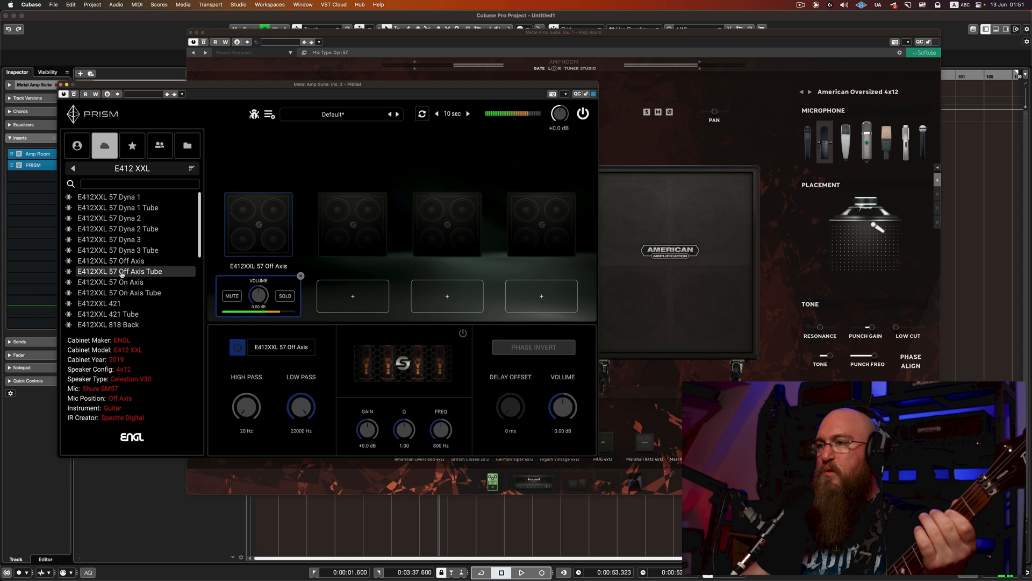
pyautogui.click(121, 292)
pyautogui.click(123, 282)
pyautogui.moveTo(122, 283); pyautogui.dragTo(123, 283)
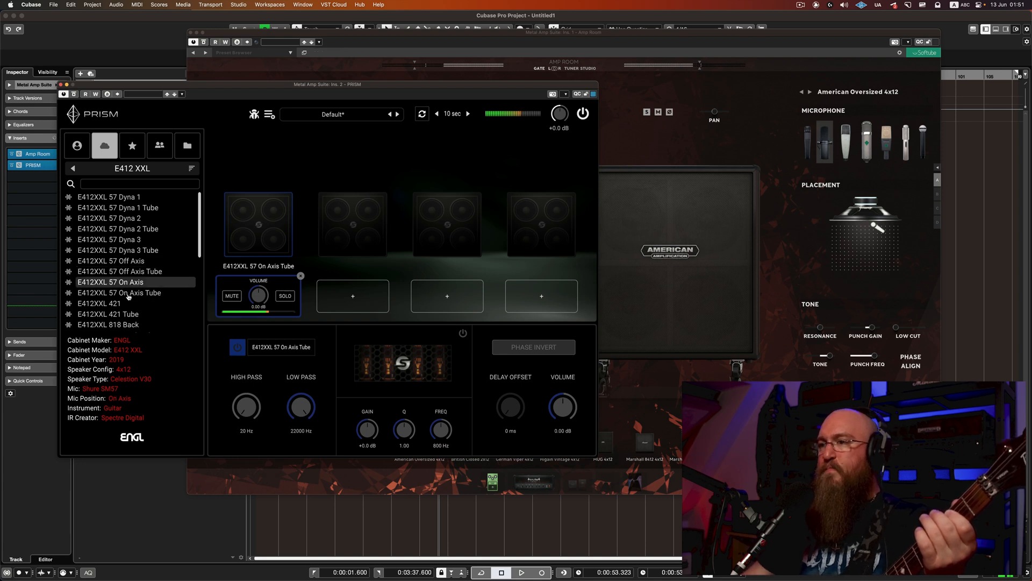
pyautogui.click(129, 296)
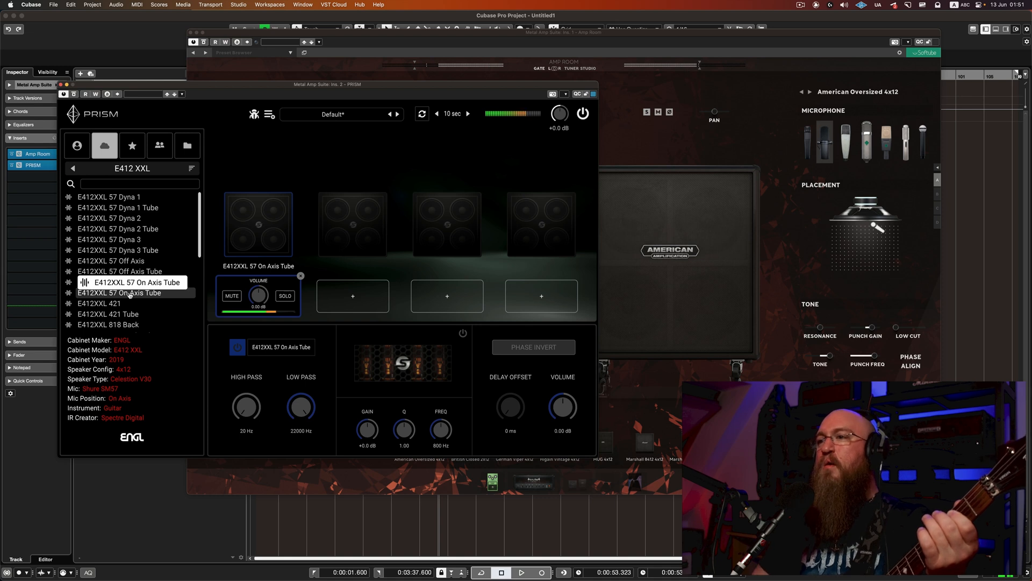
pyautogui.moveTo(246, 407); pyautogui.dragTo(245, 360)
pyautogui.moveTo(302, 407); pyautogui.dragTo(308, 481)
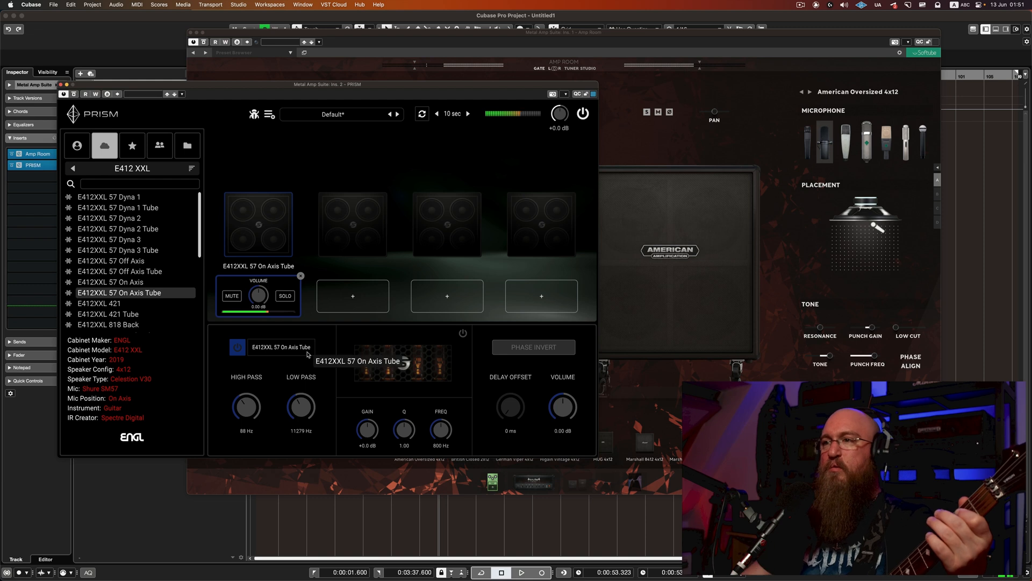
# Compare Amp Room's own cabinets with the ENGL IR by bypassing PRISM and then re-enabling it.
pyautogui.click(73, 93)
pyautogui.click(589, 479)
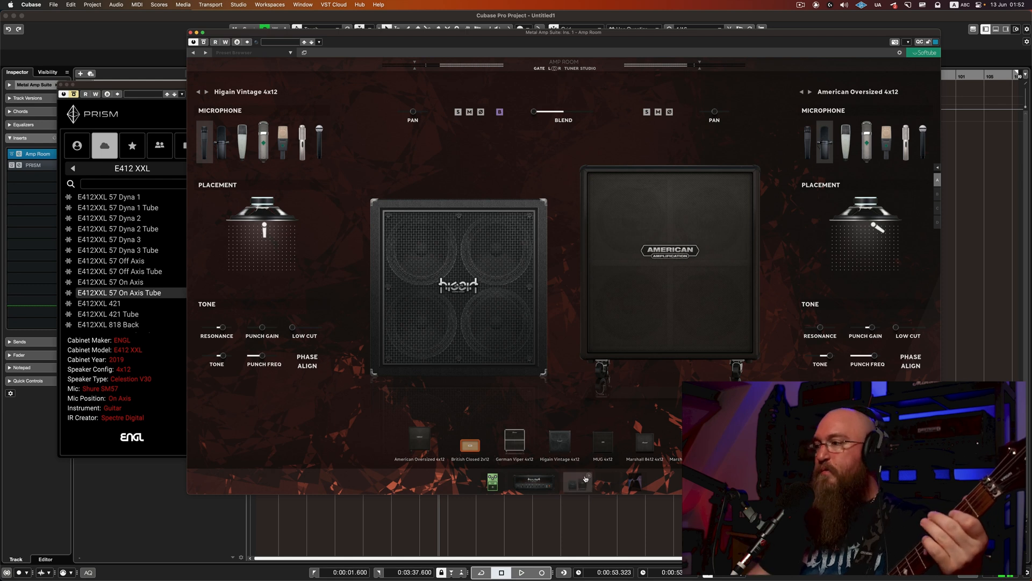
pyautogui.click(23, 167)
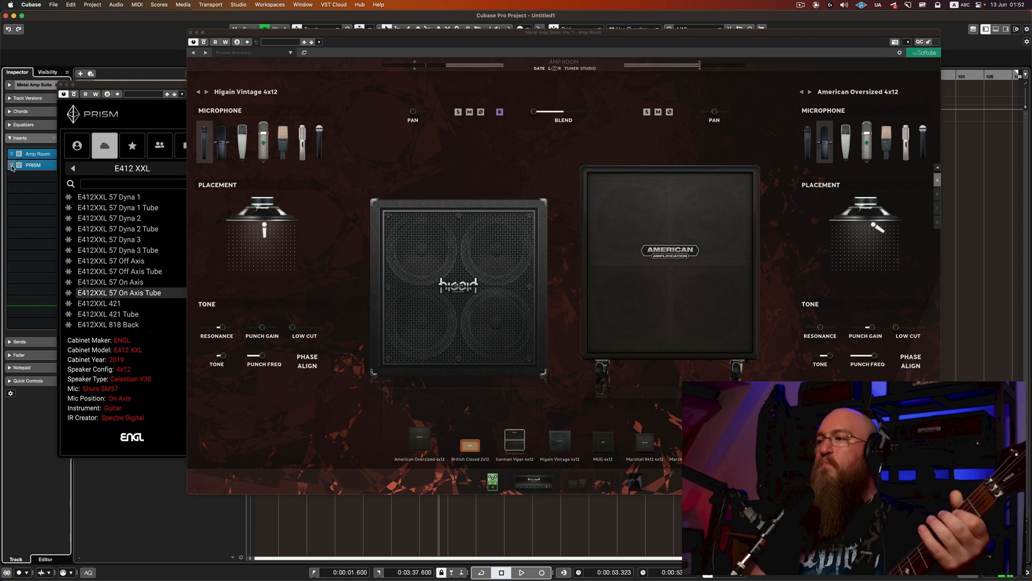
# Raise the Gain on the Higain head and readjust its Bass and Treble for the ENGL IR.
pyautogui.click(531, 482)
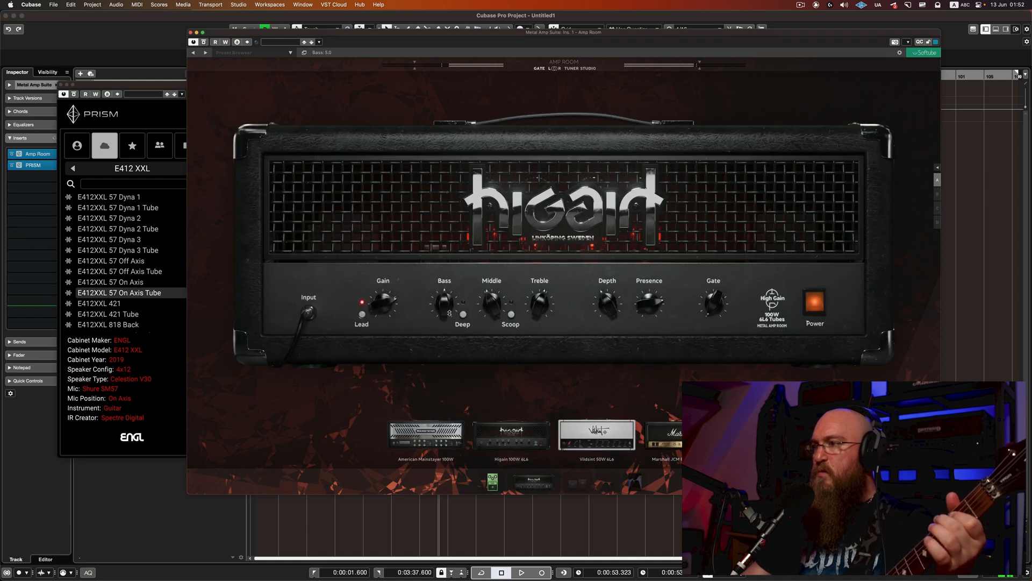
pyautogui.moveTo(450, 312); pyautogui.dragTo(547, 303)
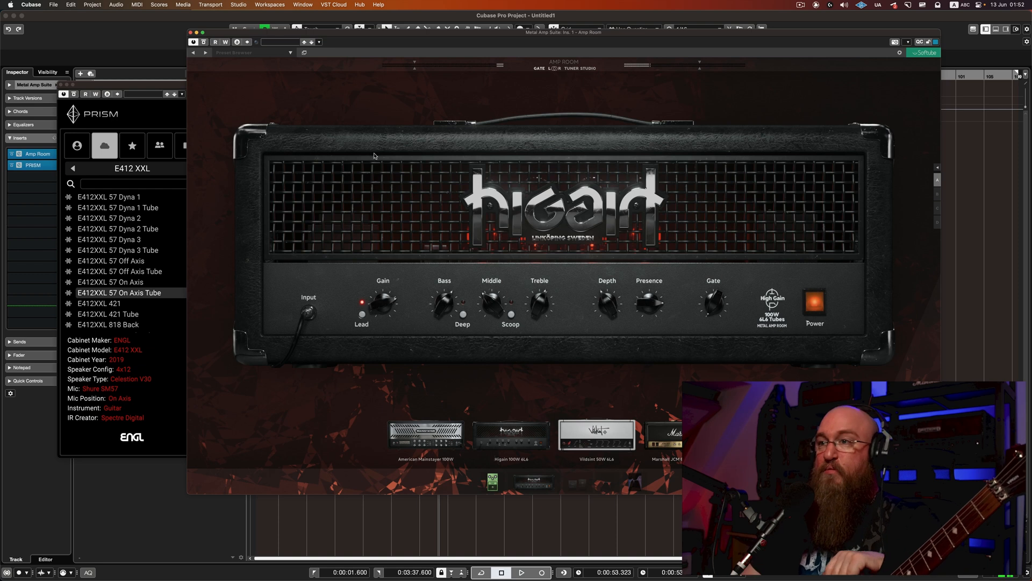
# Bypass PRISM, re-enable Amp Room's cabinets, and switch the amp to American Mainstayer 100W on channel two.
pyautogui.click(11, 165)
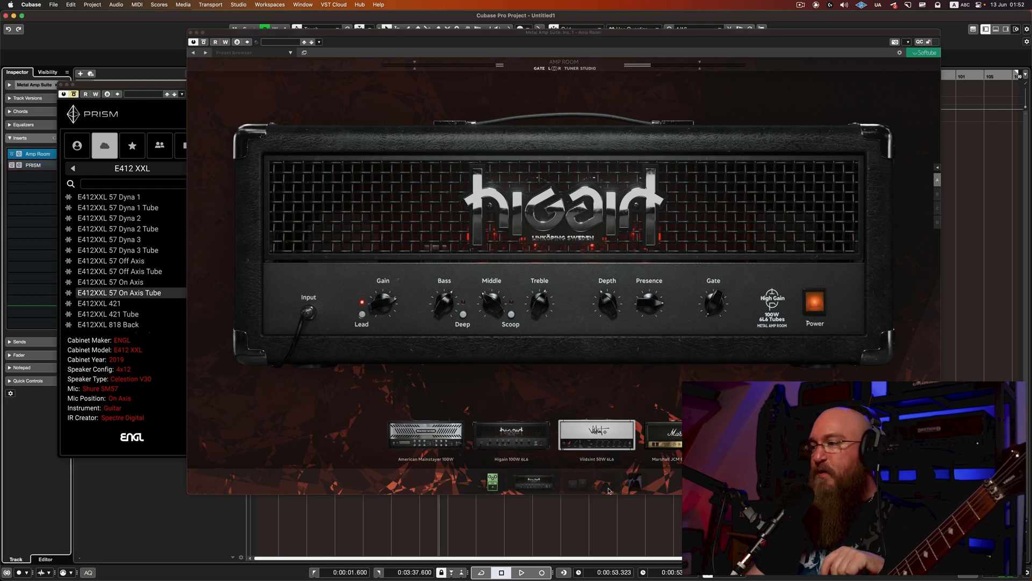
pyautogui.click(578, 482)
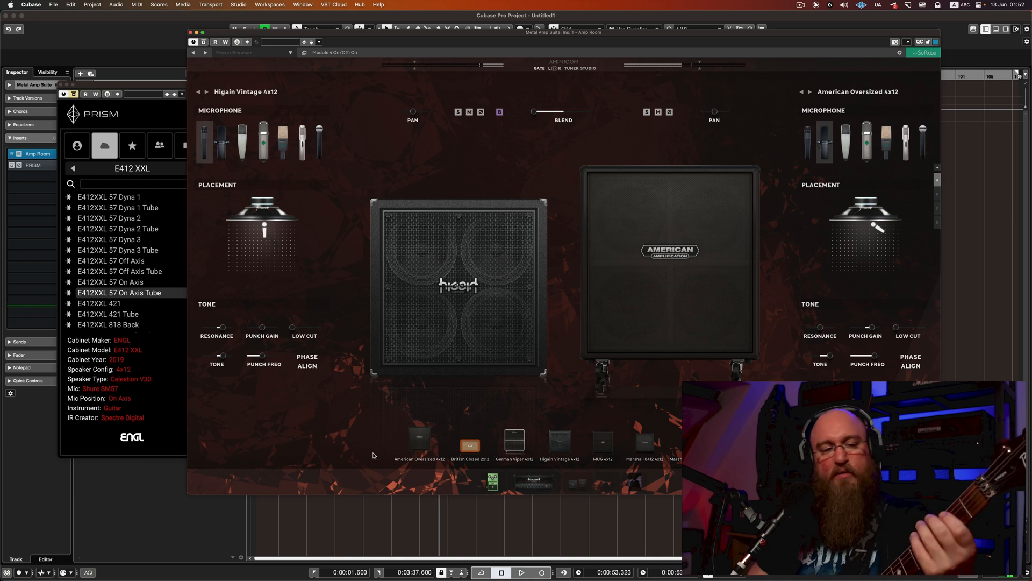
pyautogui.click(534, 482)
pyautogui.moveTo(425, 430); pyautogui.dragTo(482, 264)
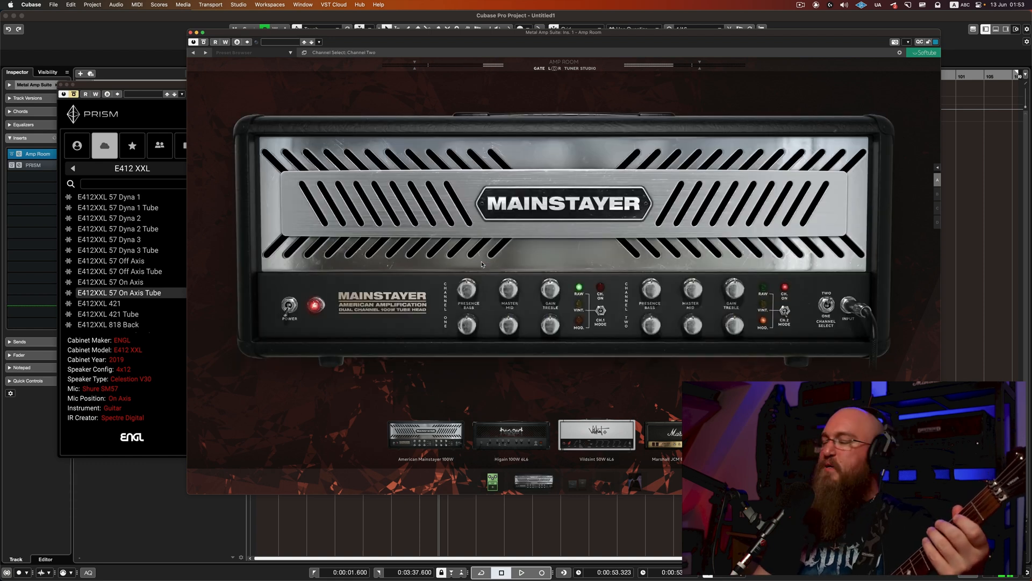
# Audition British Closed 2x12 and American Oversized 4x12 as the first cabinet, and choose German Viper 4x12.
pyautogui.click(577, 483)
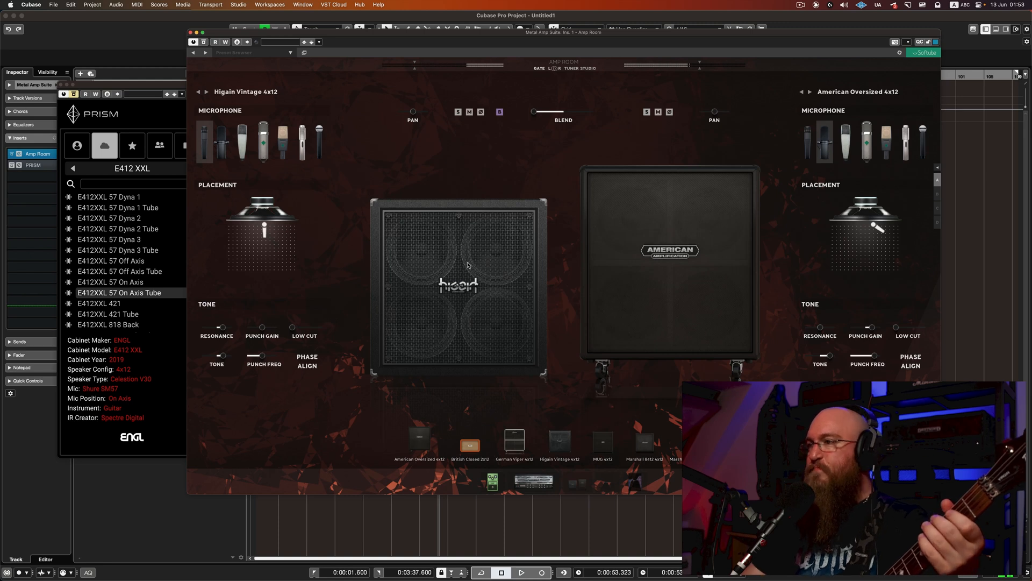
pyautogui.click(198, 93)
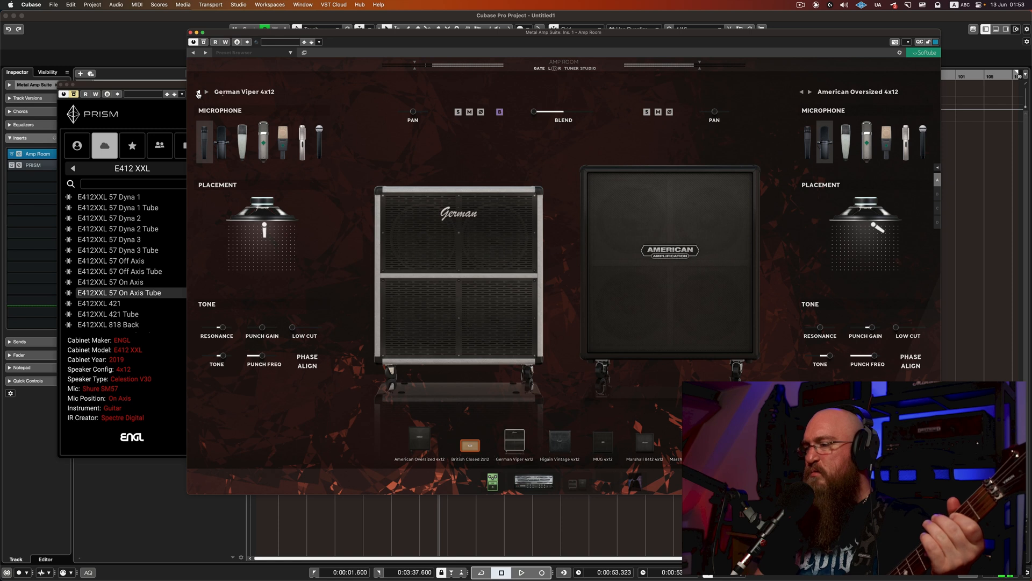
pyautogui.click(198, 93)
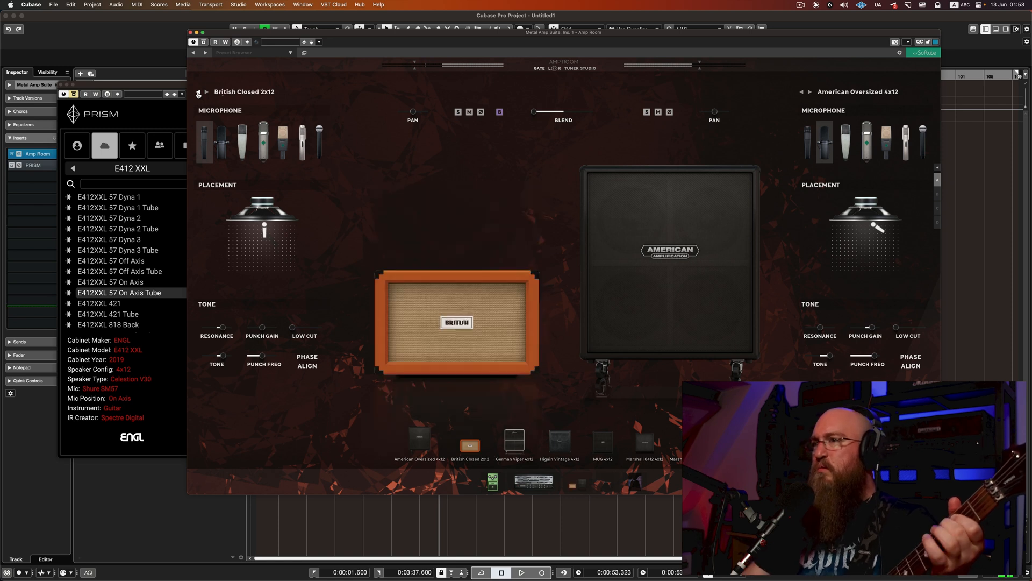
pyautogui.click(199, 92)
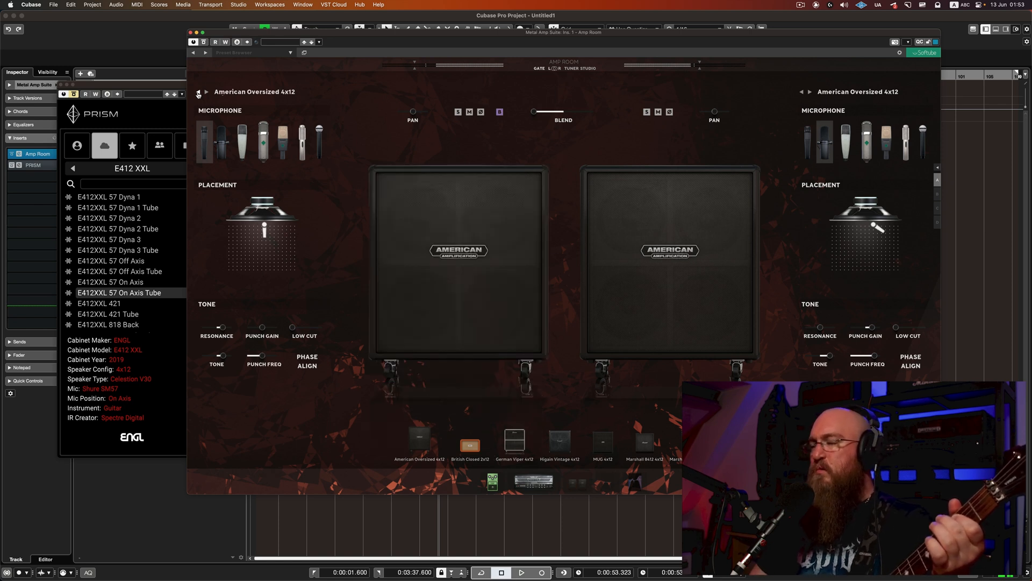
pyautogui.click(205, 93)
pyautogui.click(205, 93)
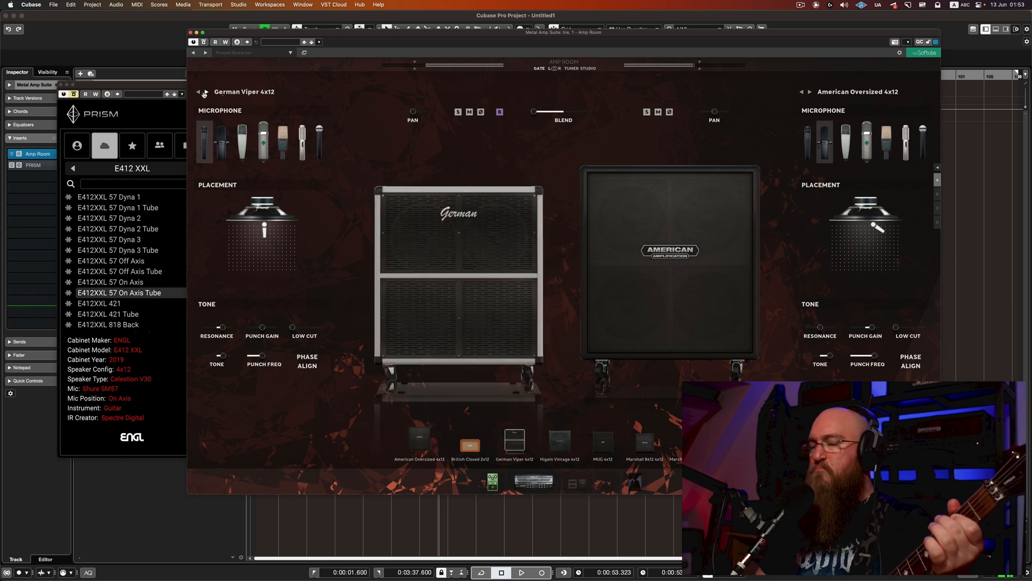
# Reset the first cabinet's Resonance and Tone to 0.0, and move its microphone slightly off the speaker centre.
pyautogui.moveTo(215, 327)
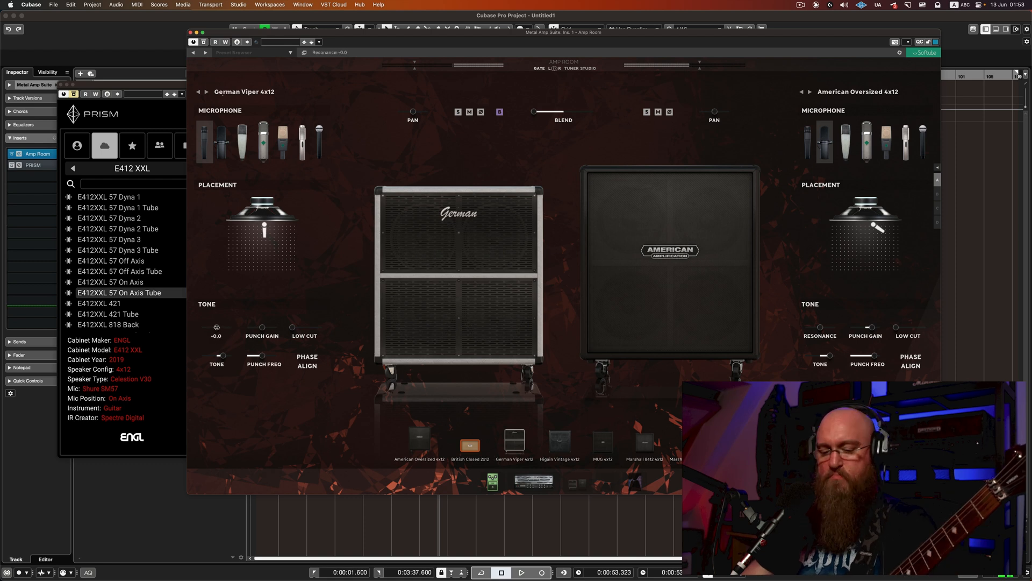
pyautogui.doubleClick(224, 353)
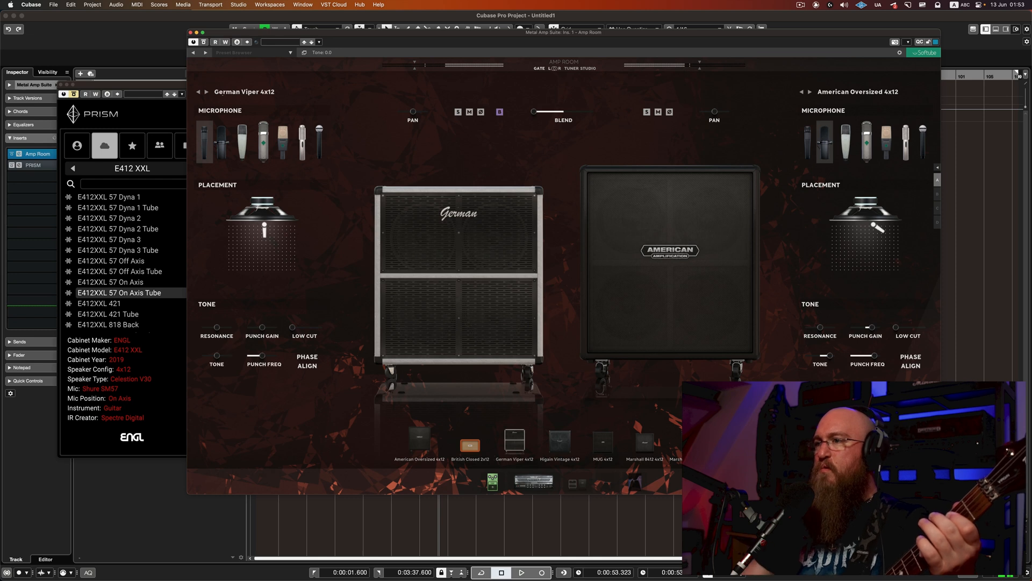
pyautogui.moveTo(264, 230); pyautogui.dragTo(271, 231)
# Switch the first cabinet to American Oversized 4x12.
pyautogui.click(200, 92)
pyautogui.click(199, 92)
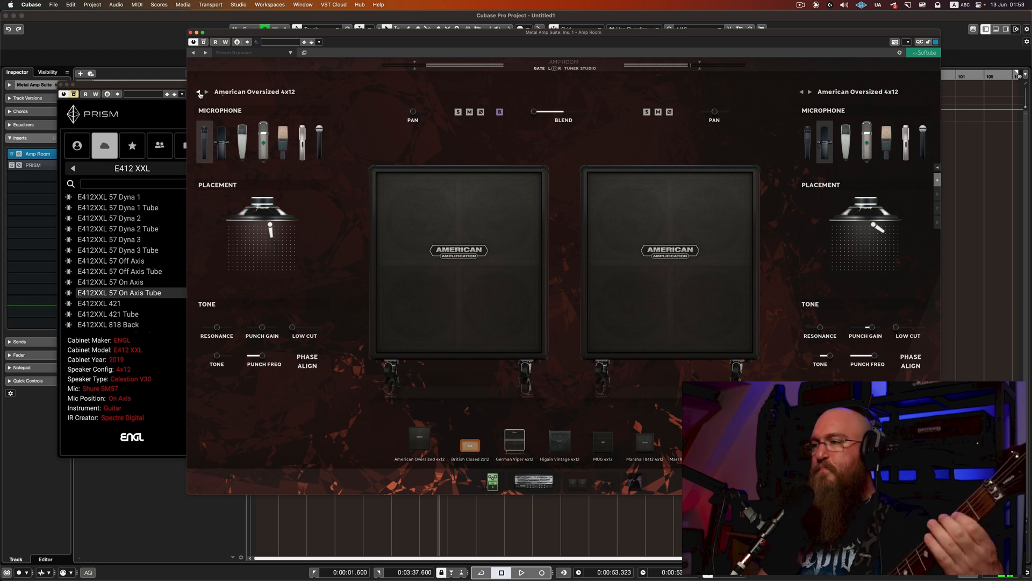
pyautogui.click(534, 484)
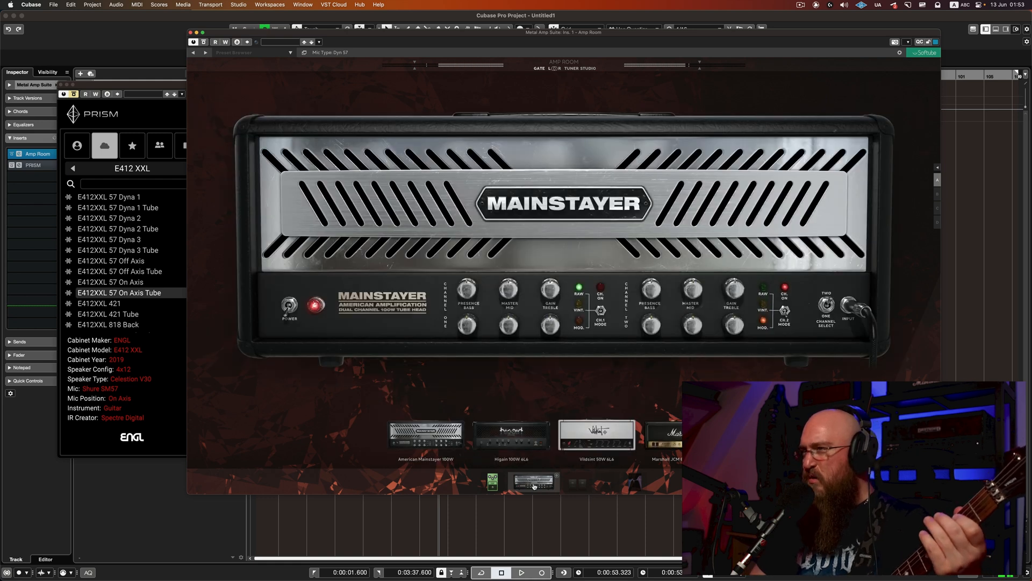
pyautogui.click(601, 311)
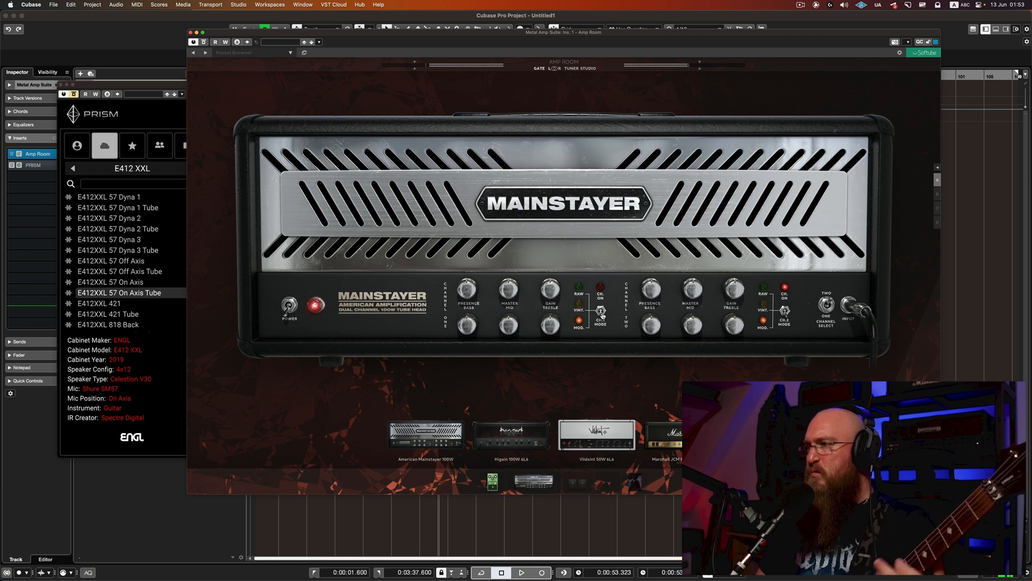
pyautogui.click(787, 314)
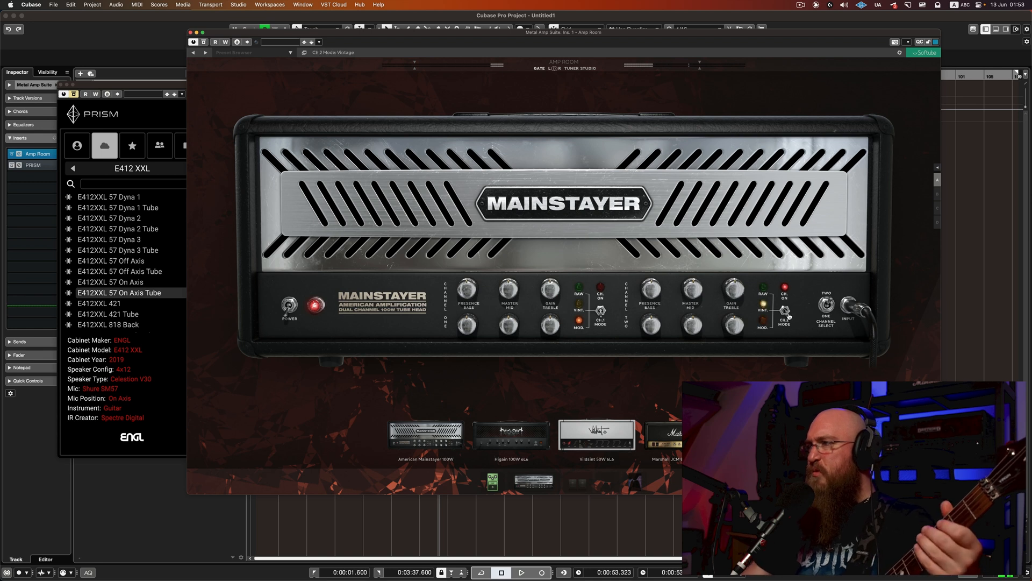
pyautogui.click(787, 314)
pyautogui.click(787, 314)
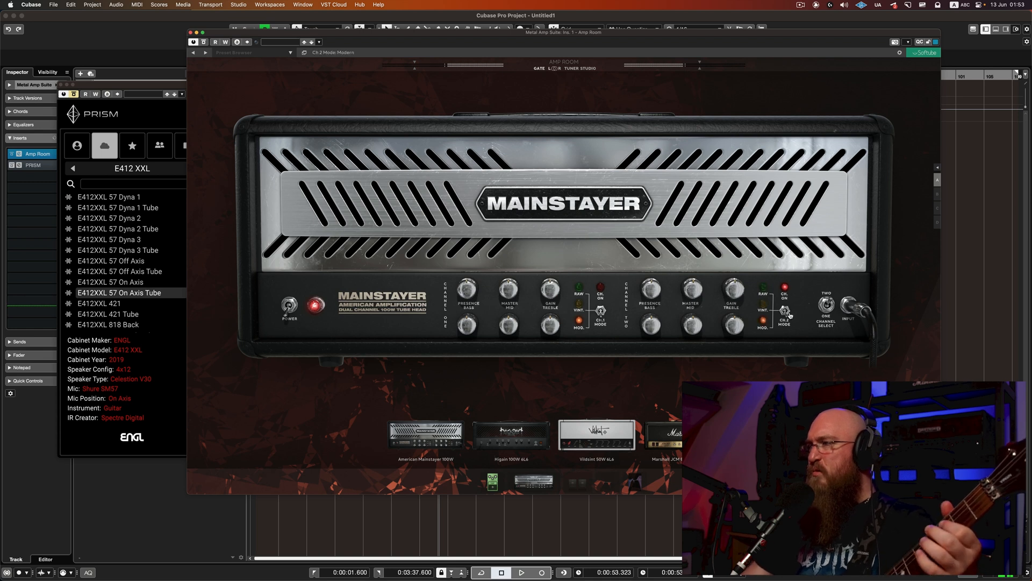
pyautogui.click(601, 312)
pyautogui.click(601, 314)
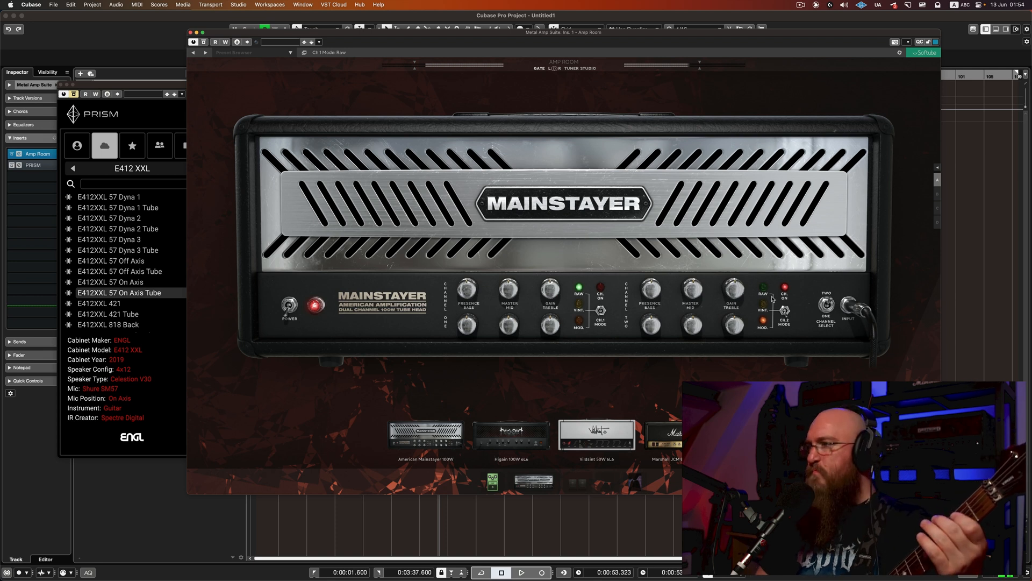
pyautogui.moveTo(740, 251); pyautogui.dragTo(739, 253)
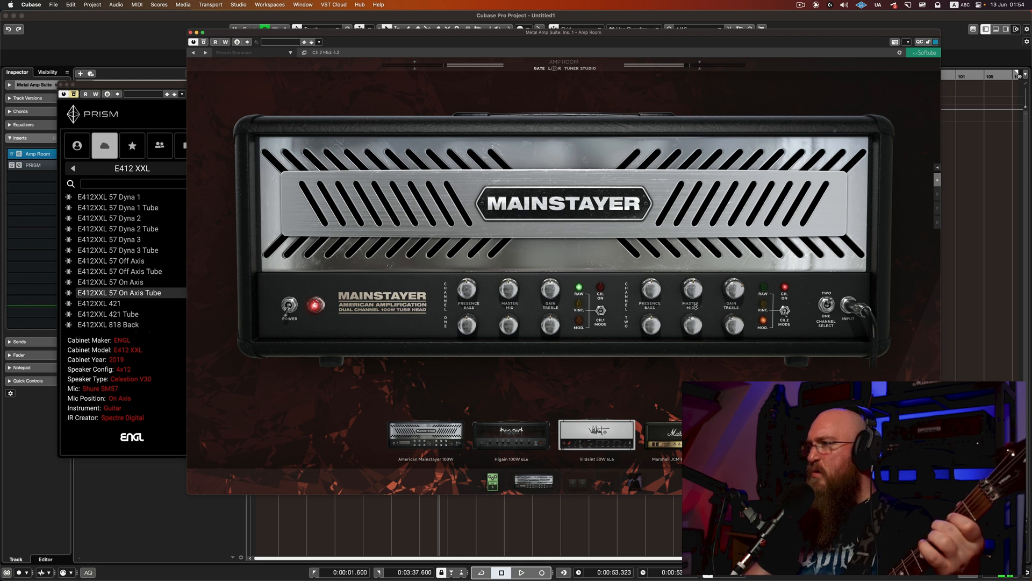
pyautogui.moveTo(692, 287); pyautogui.dragTo(661, 282)
pyautogui.moveTo(649, 324); pyautogui.dragTo(663, 317)
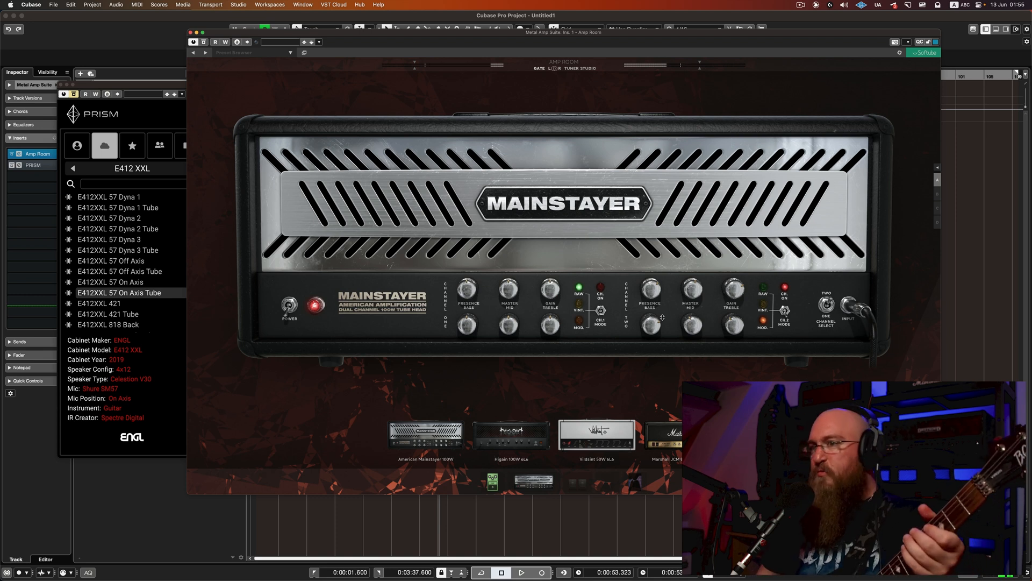
# Compare PRISM's ENGL IR with Amp Room's cabinets by swapping which one is active, and return to Amp Room's cabinets.
pyautogui.click(590, 483)
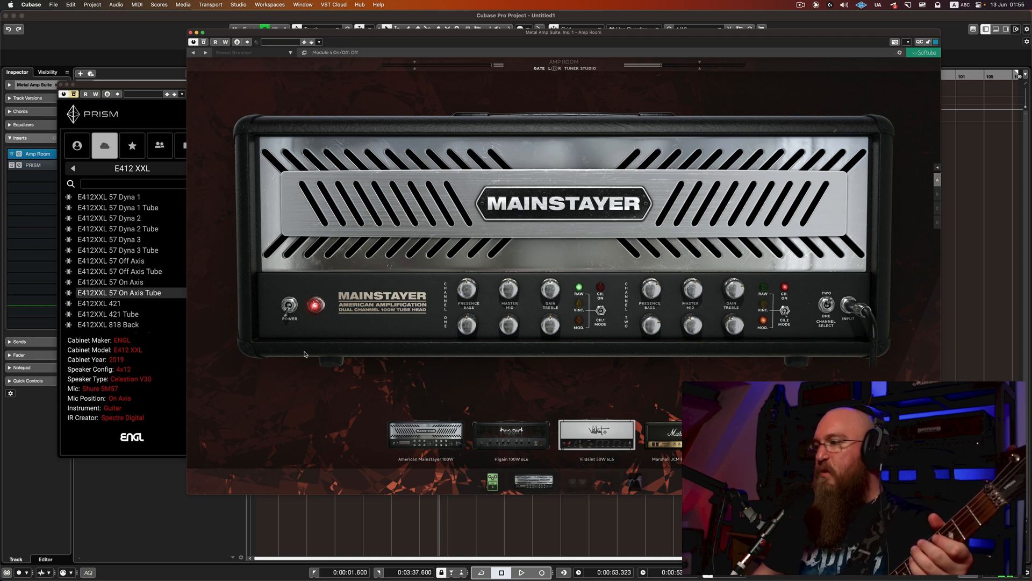
pyautogui.click(10, 166)
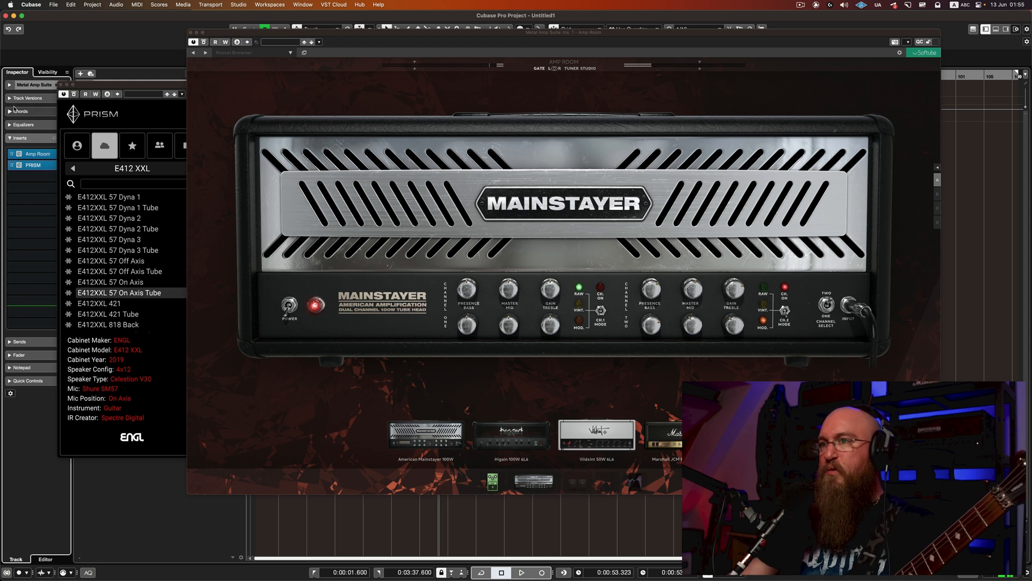
pyautogui.click(11, 165)
pyautogui.click(591, 483)
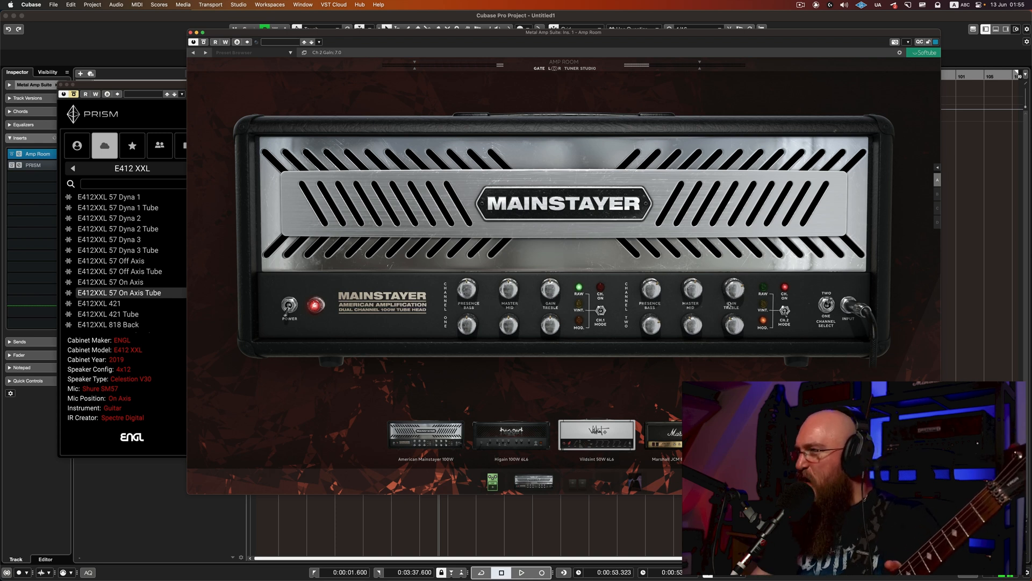
# Audition channel two in Vintage mode, return it to Modern, and re-enable the Tube overdrive pedal.
pyautogui.click(764, 304)
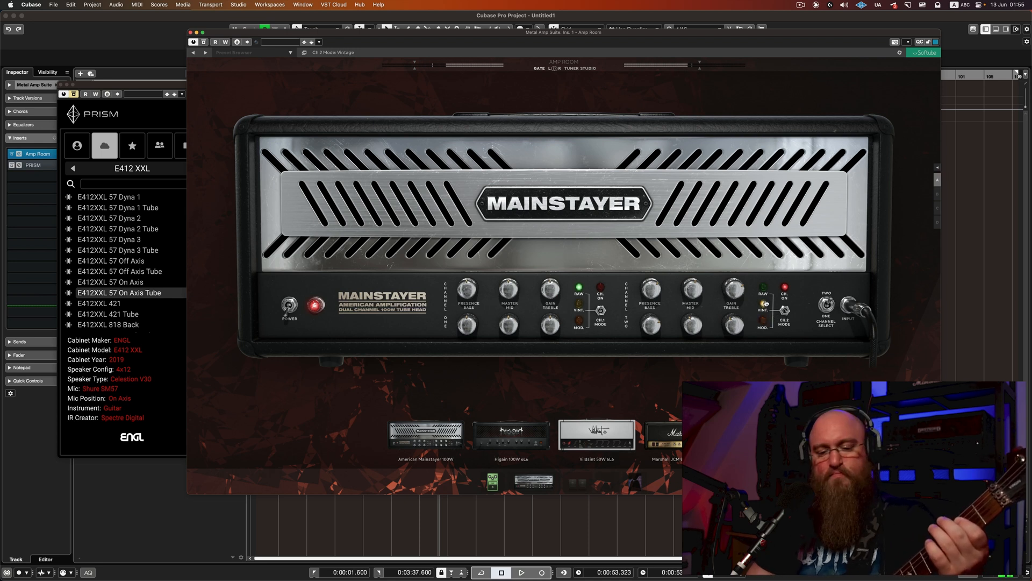
pyautogui.click(763, 321)
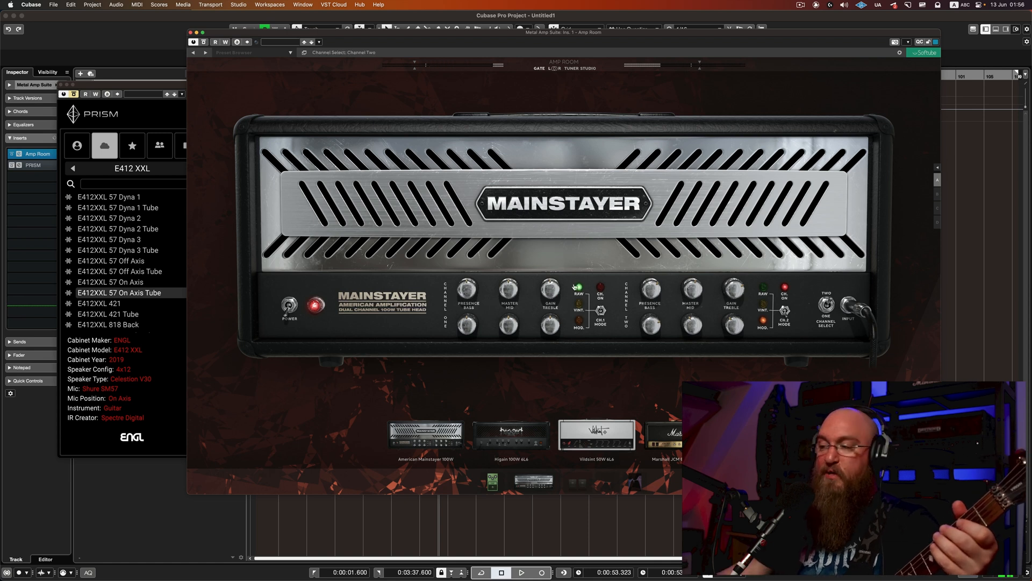
pyautogui.click(502, 478)
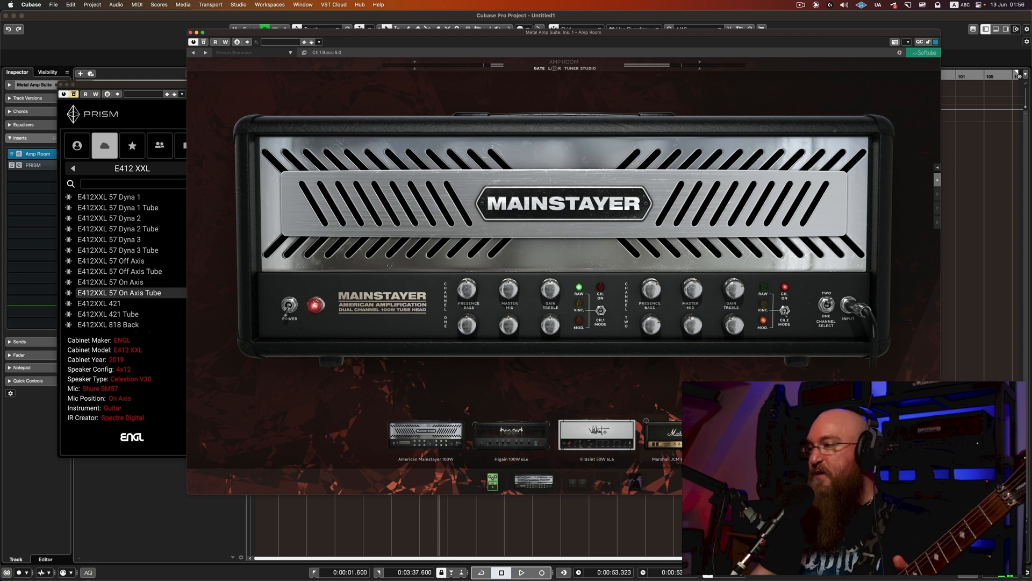
# Load the Marshall JCM 800 amp and set the Tube overdrive's Drive to 10.0.
pyautogui.moveTo(689, 437); pyautogui.dragTo(570, 253)
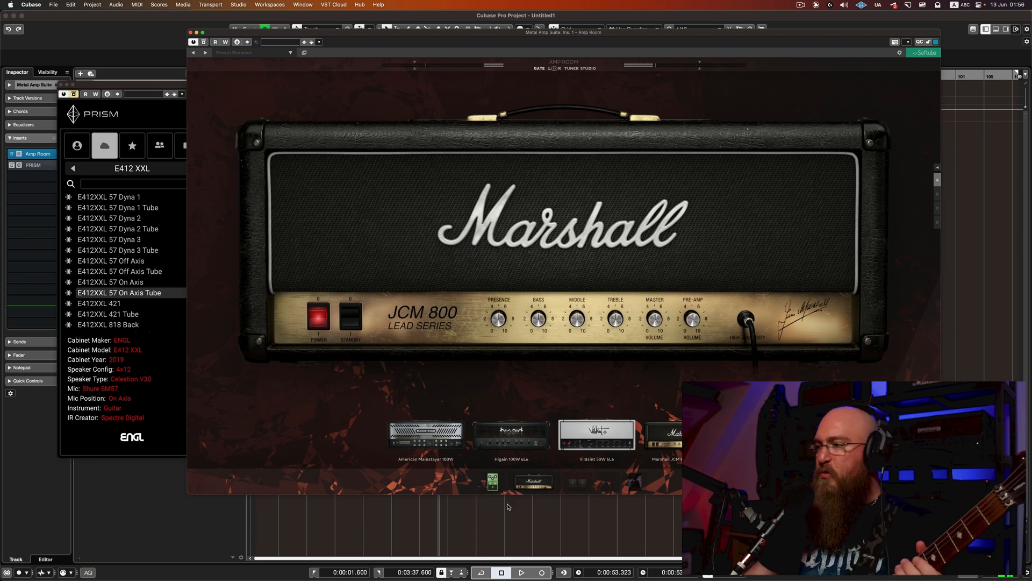
pyautogui.click(493, 482)
pyautogui.moveTo(508, 162); pyautogui.dragTo(565, 92)
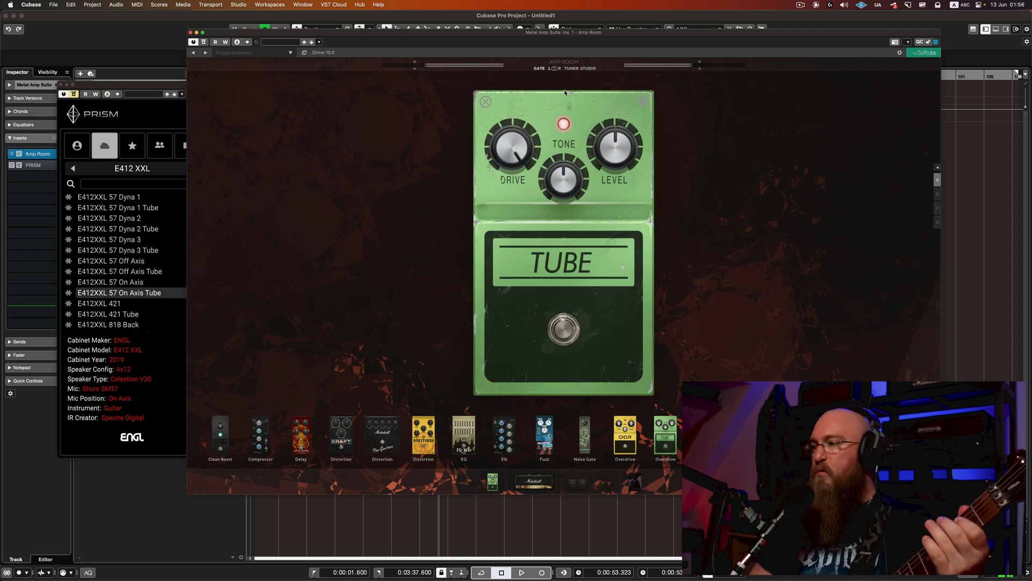
# Sweep the JCM 800's Presence, settling on 6.7, and adjust its Bass and Treble.
pyautogui.click(535, 485)
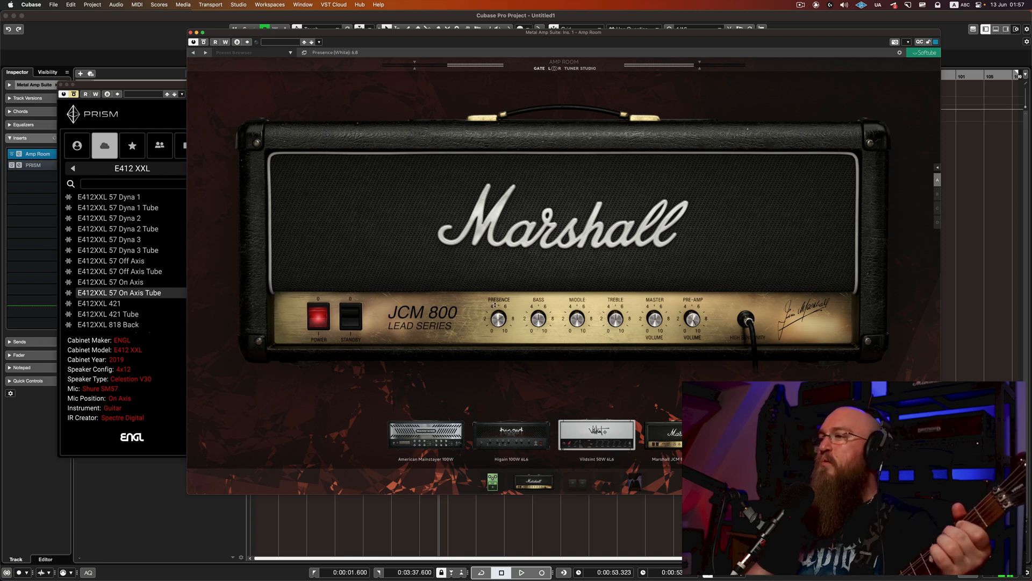
pyautogui.moveTo(495, 305); pyautogui.dragTo(494, 313)
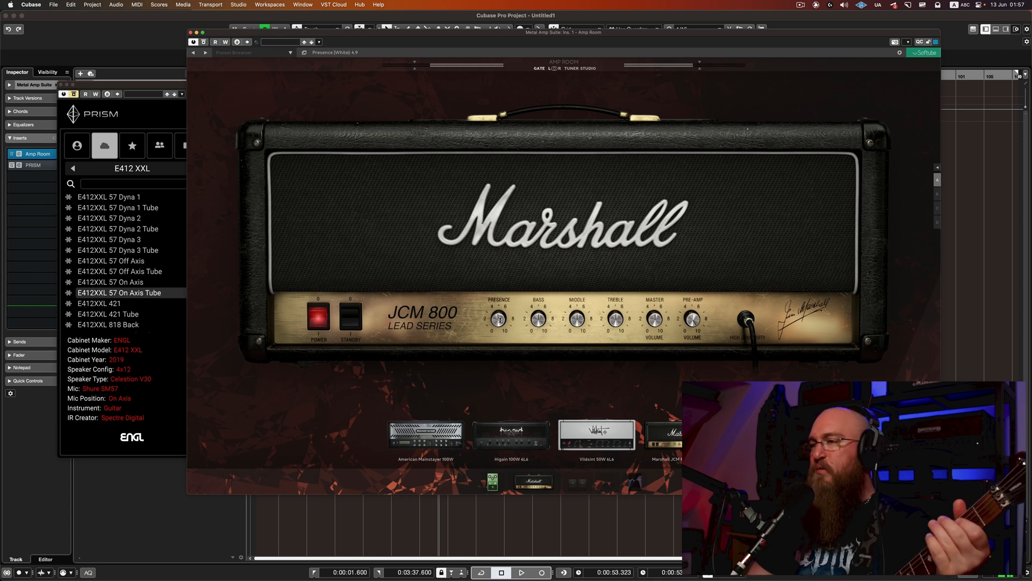
pyautogui.moveTo(499, 320); pyautogui.dragTo(494, 346)
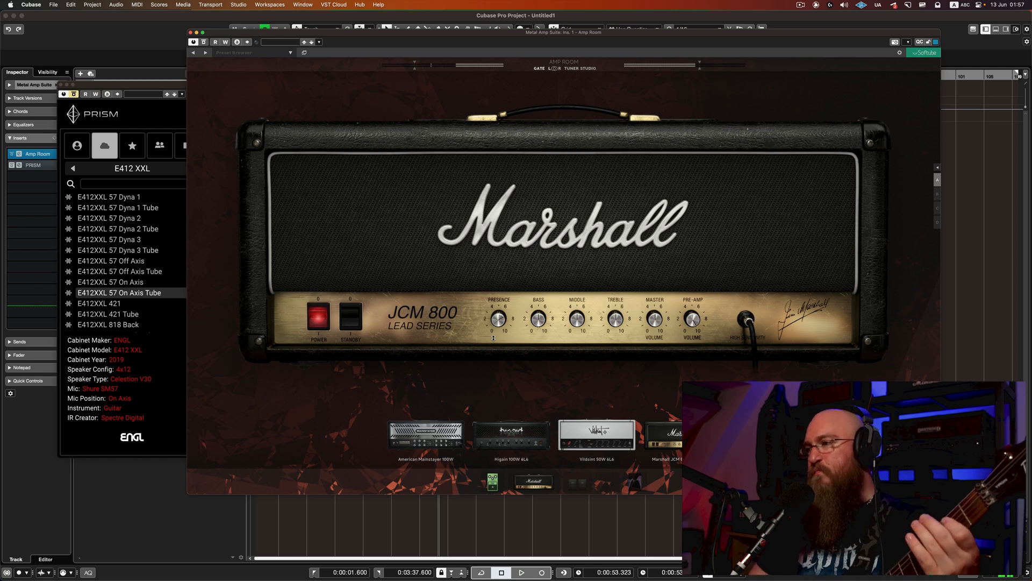
pyautogui.moveTo(498, 323); pyautogui.dragTo(502, 329)
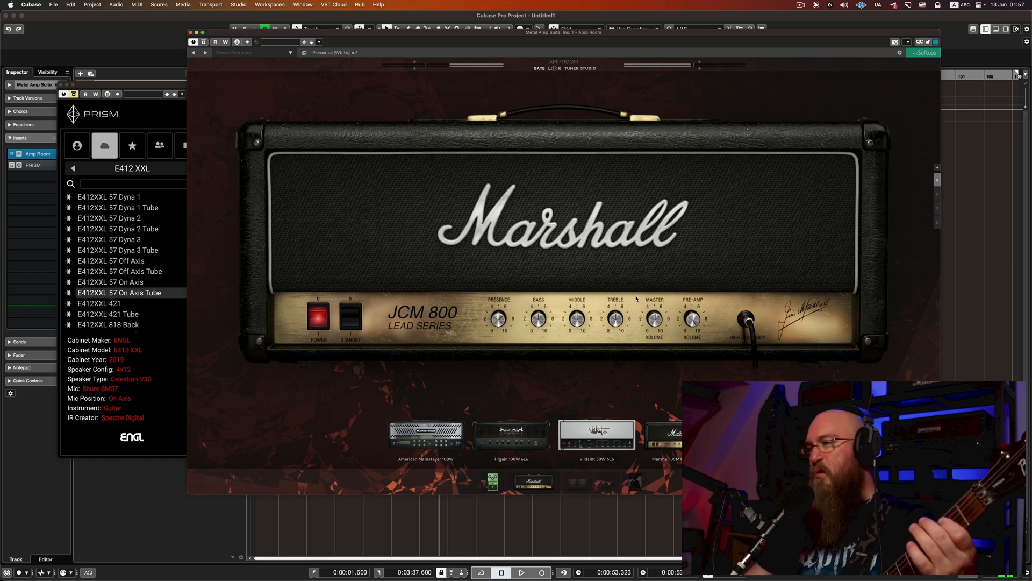
pyautogui.moveTo(615, 320); pyautogui.dragTo(537, 254)
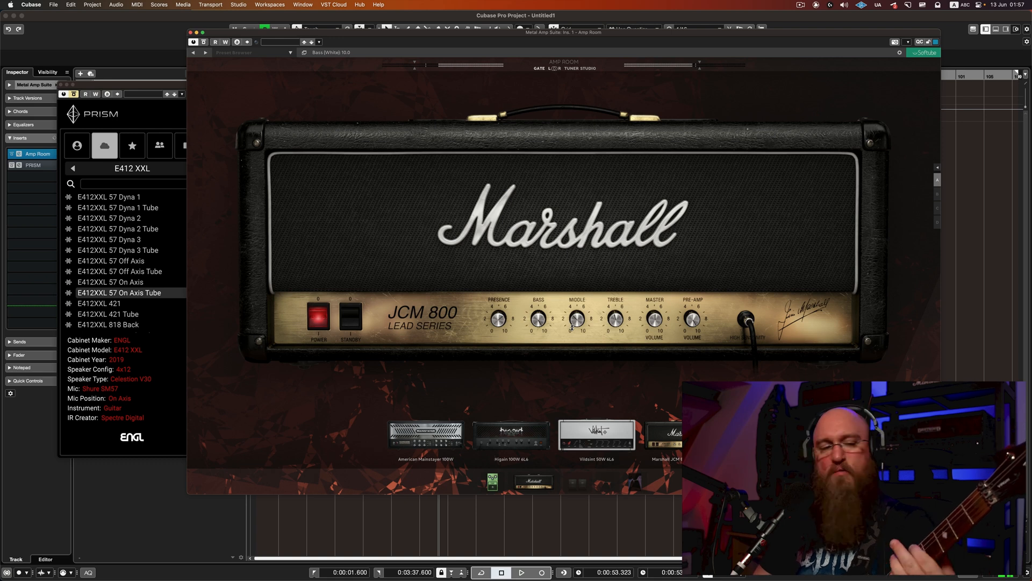
pyautogui.moveTo(538, 319); pyautogui.dragTo(616, 314)
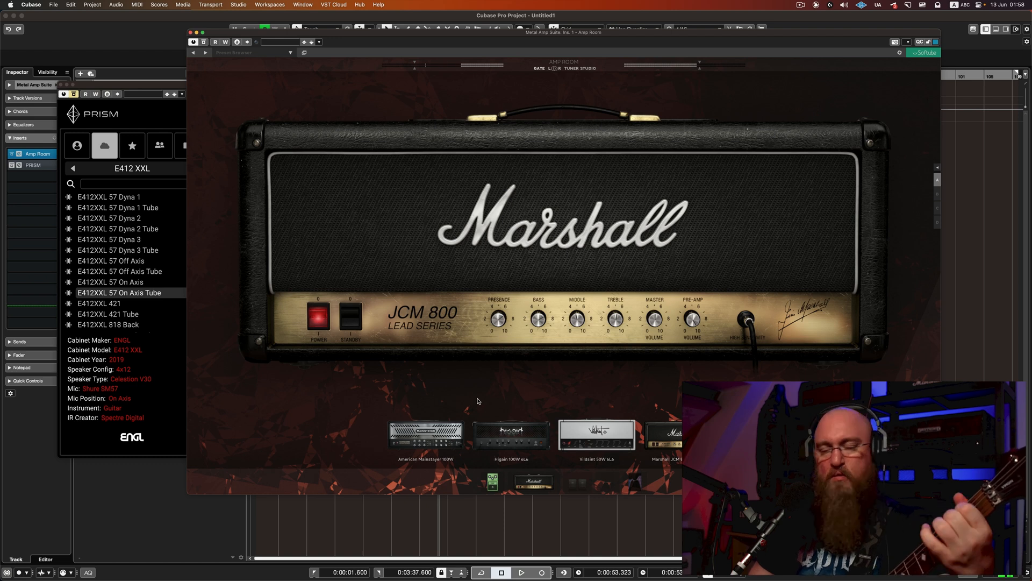
# Add the Integratel preamplifier/equalizer before the Tube pedal at 18 V and Volume 10.00, and compare it off and on.
pyautogui.click(494, 483)
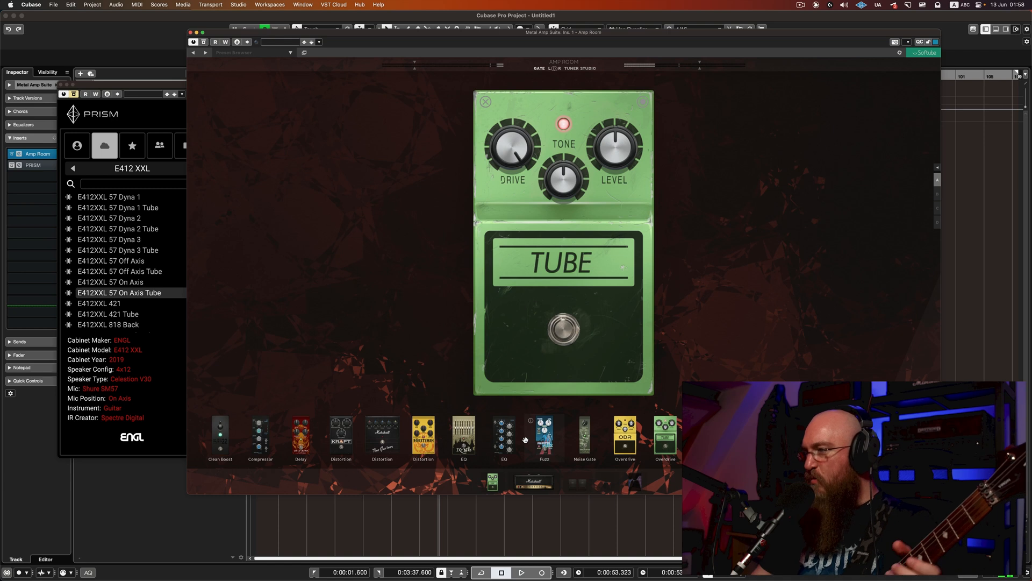
pyautogui.moveTo(706, 436); pyautogui.dragTo(507, 244)
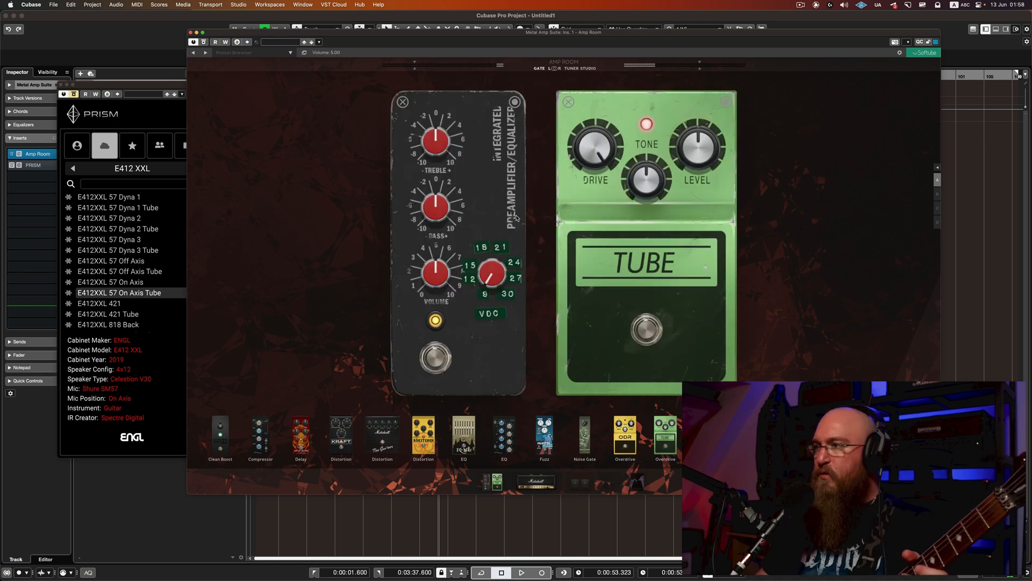
pyautogui.moveTo(492, 274); pyautogui.dragTo(483, 234)
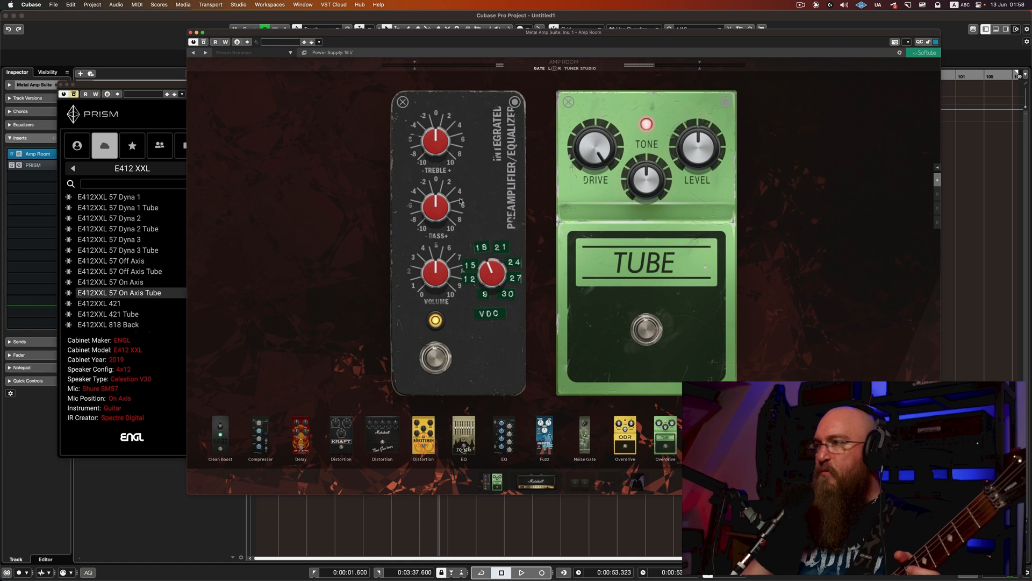
pyautogui.moveTo(429, 293); pyautogui.dragTo(446, 264)
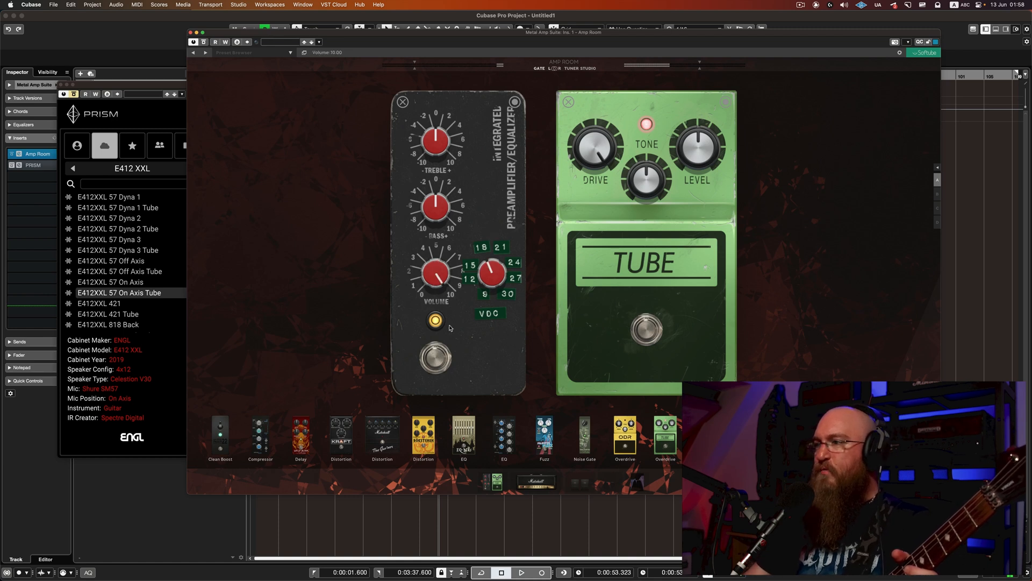
pyautogui.click(437, 359)
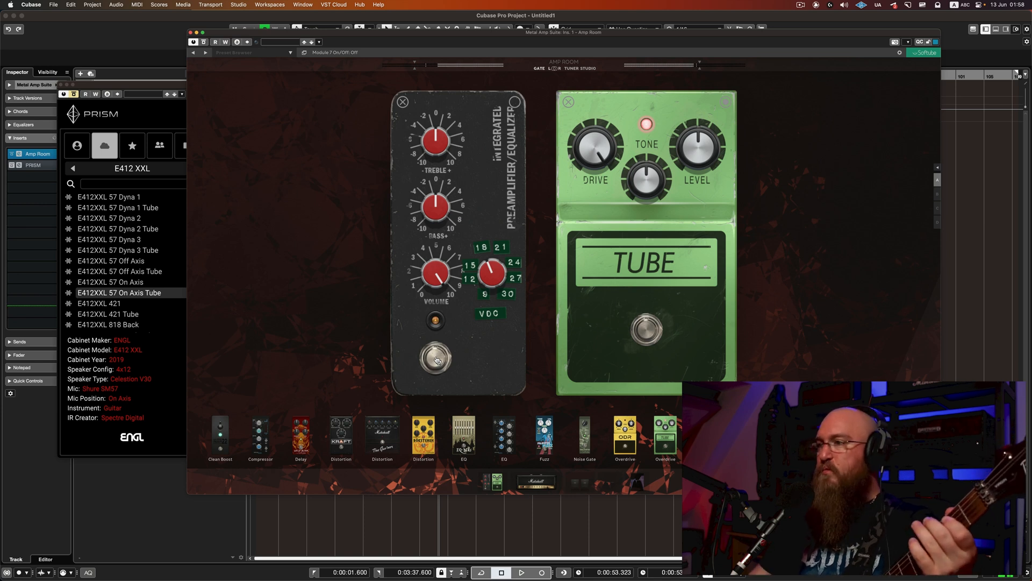
pyautogui.click(436, 359)
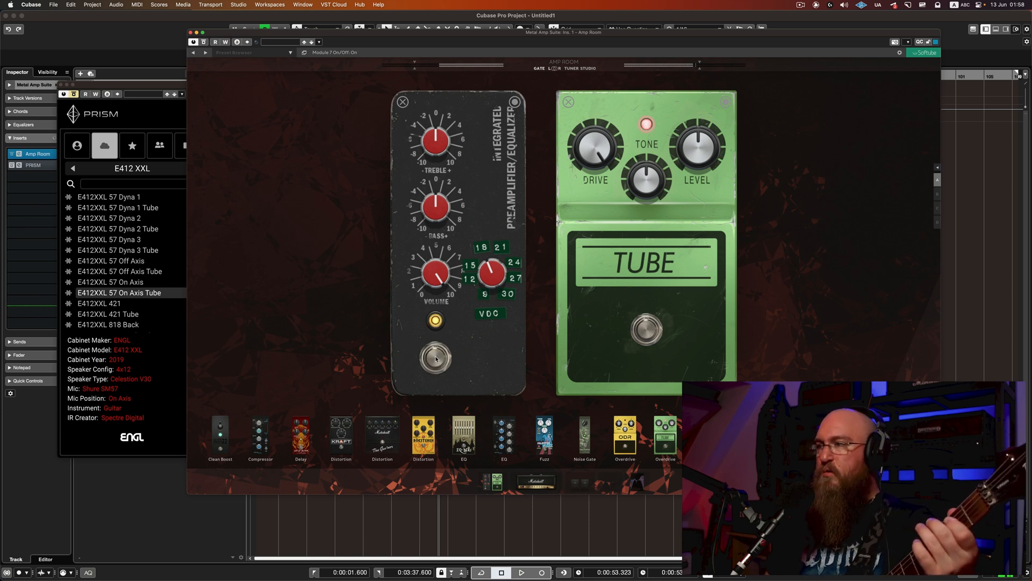
# Lower the Integratel's Bass to about -3, raise its Treble slightly, and bypass both it and the Tube pedal.
pyautogui.moveTo(427, 205); pyautogui.dragTo(449, 206)
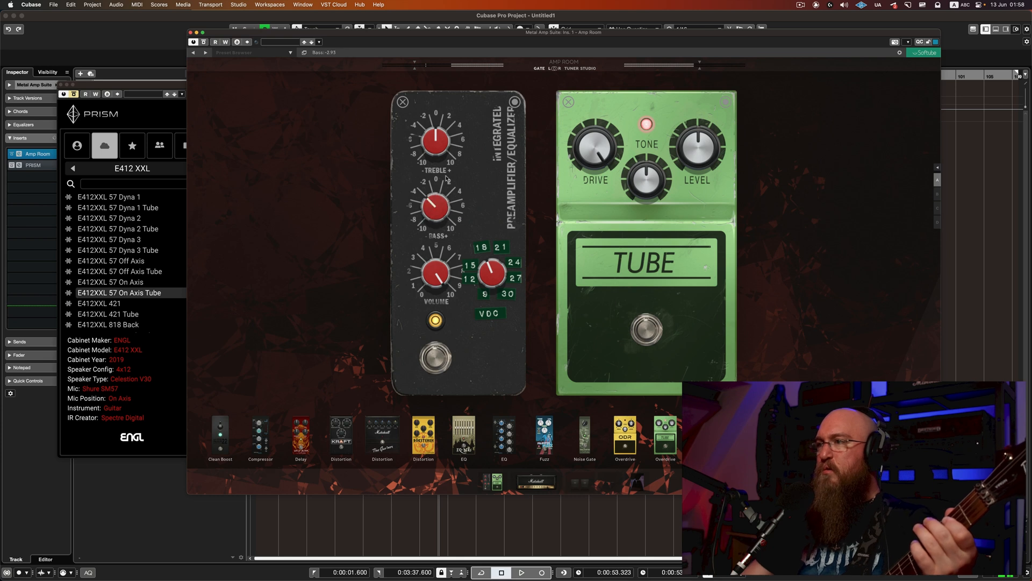
pyautogui.moveTo(445, 142); pyautogui.dragTo(445, 140)
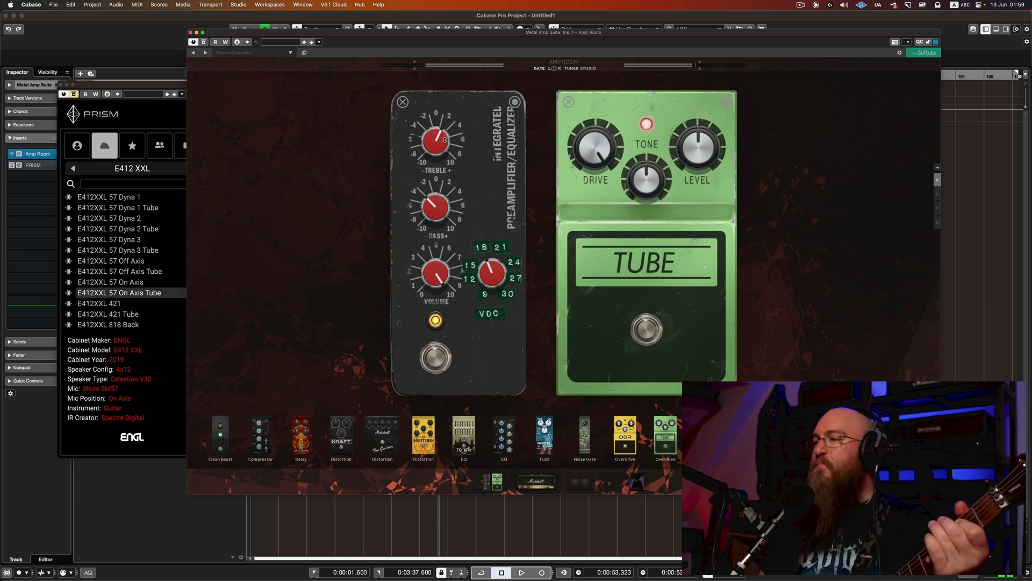
pyautogui.click(436, 360)
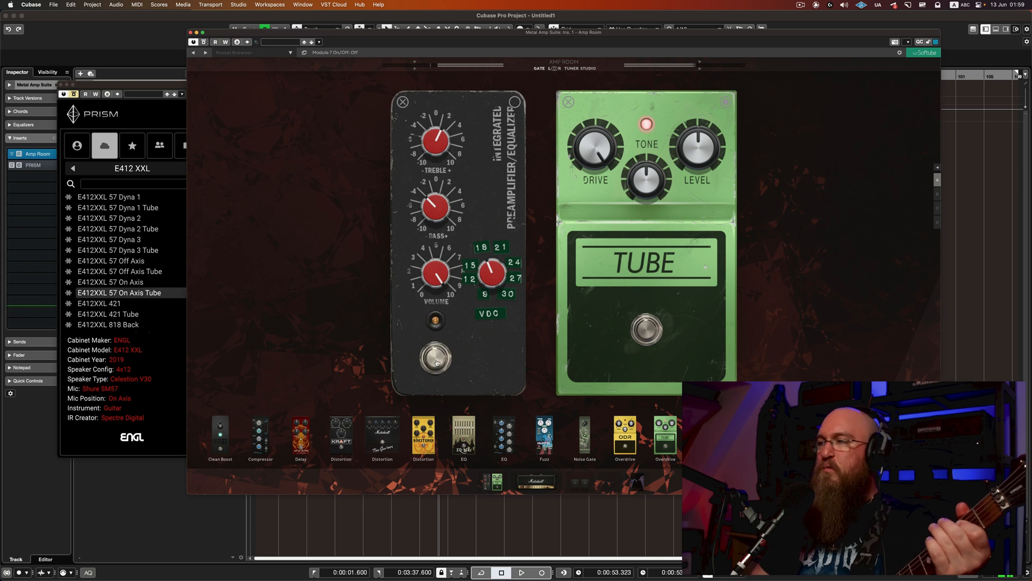
pyautogui.click(647, 331)
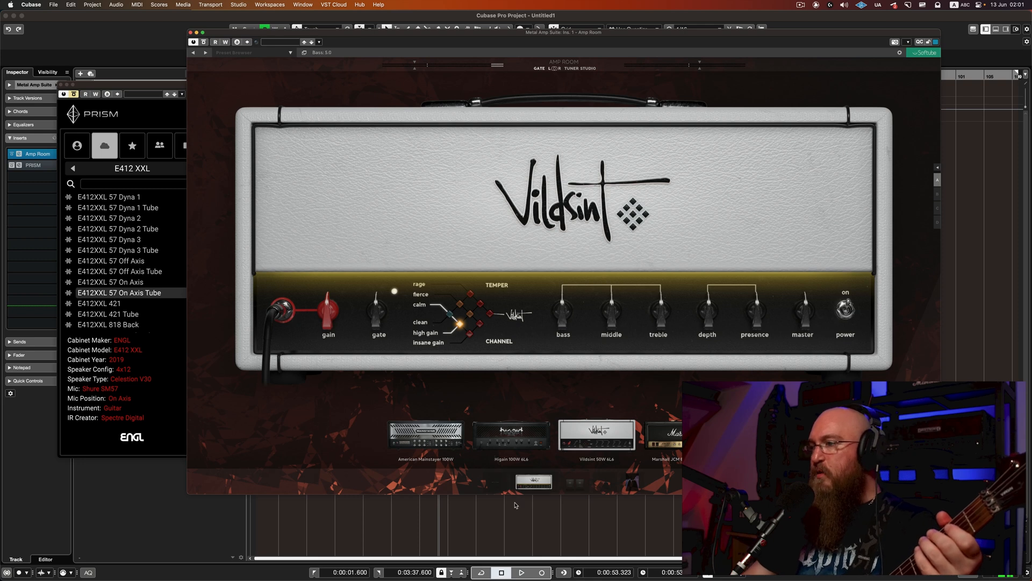
# Add the Tube overdrive before the Vildsint amp, and audition the fierce temper with the High Gain and Insane Gain channels.
pyautogui.click(496, 483)
pyautogui.click(665, 435)
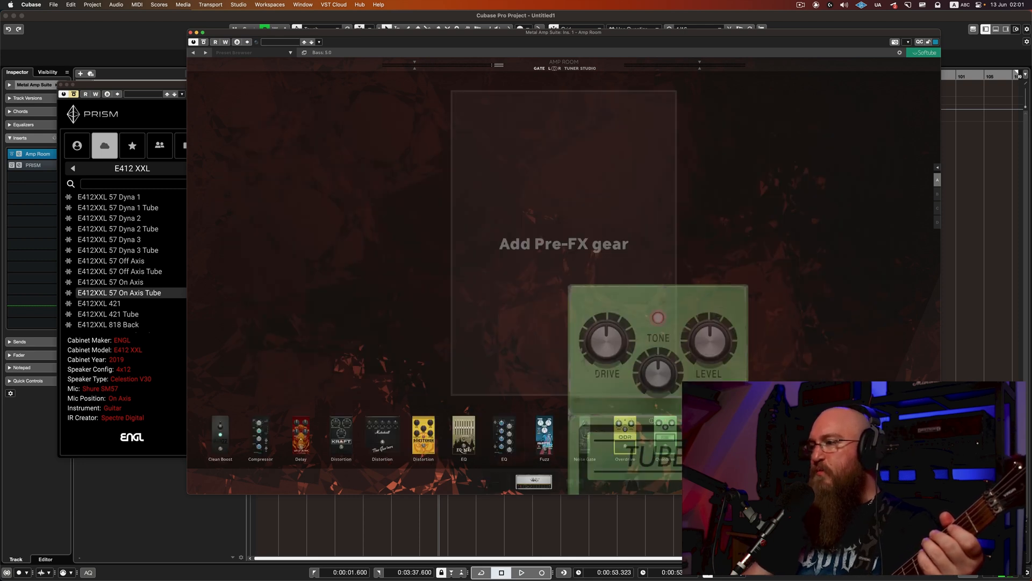
pyautogui.click(546, 480)
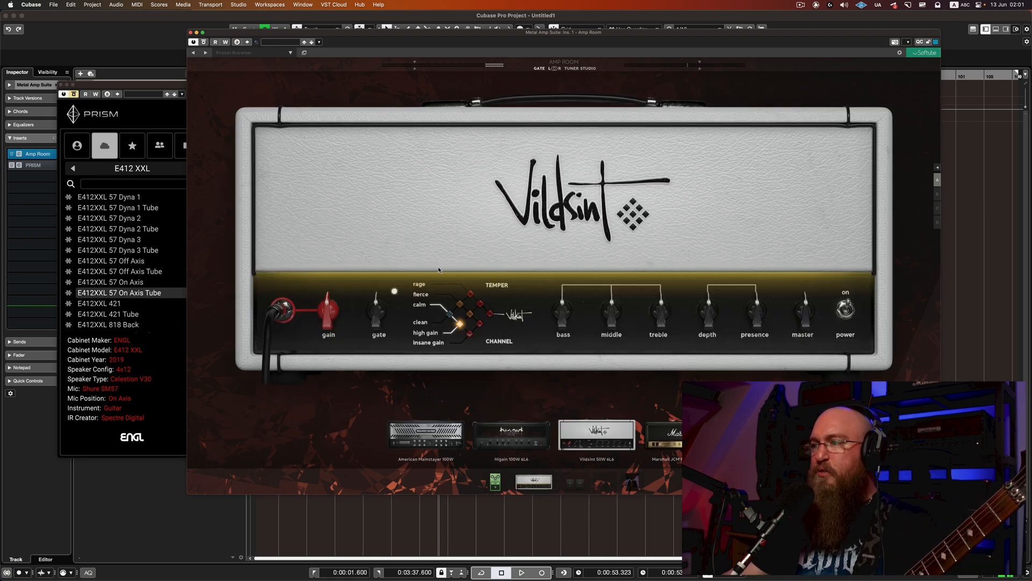
pyautogui.click(471, 315)
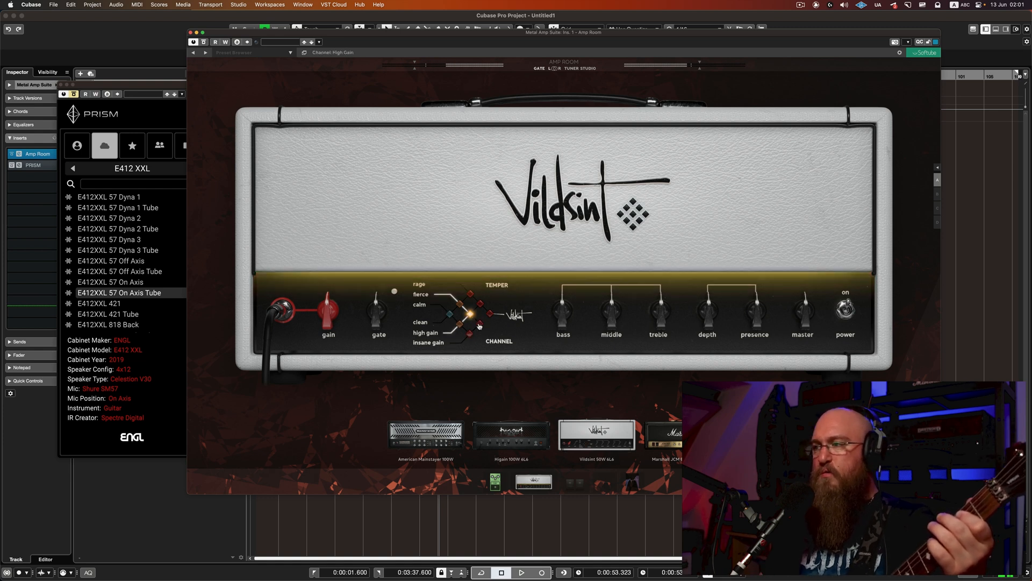
pyautogui.click(480, 324)
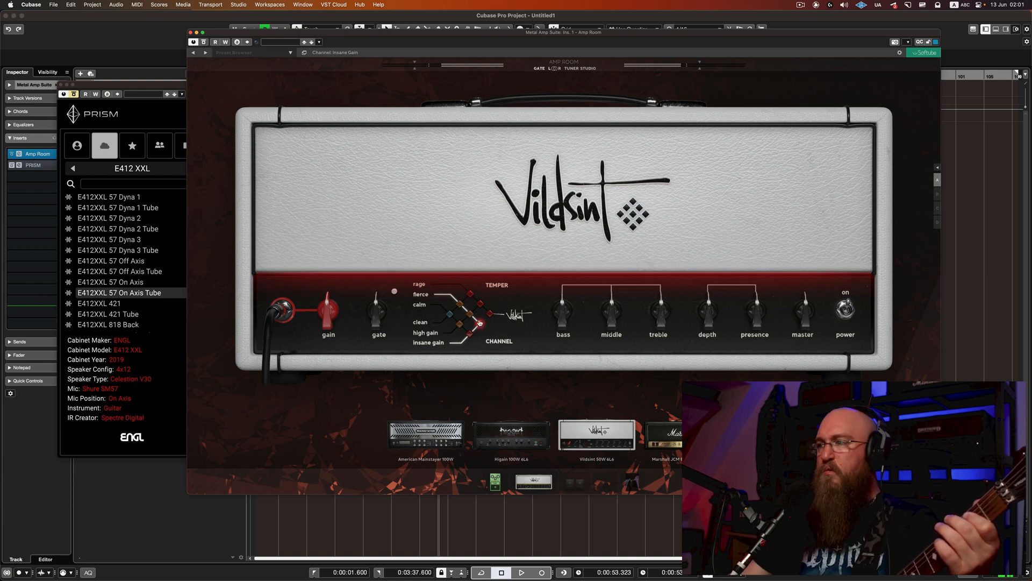
# Audition the Vildsint's rage temper with Insane Gain and fierce with High Gain, settling on calm with Insane Gain.
pyautogui.click(492, 315)
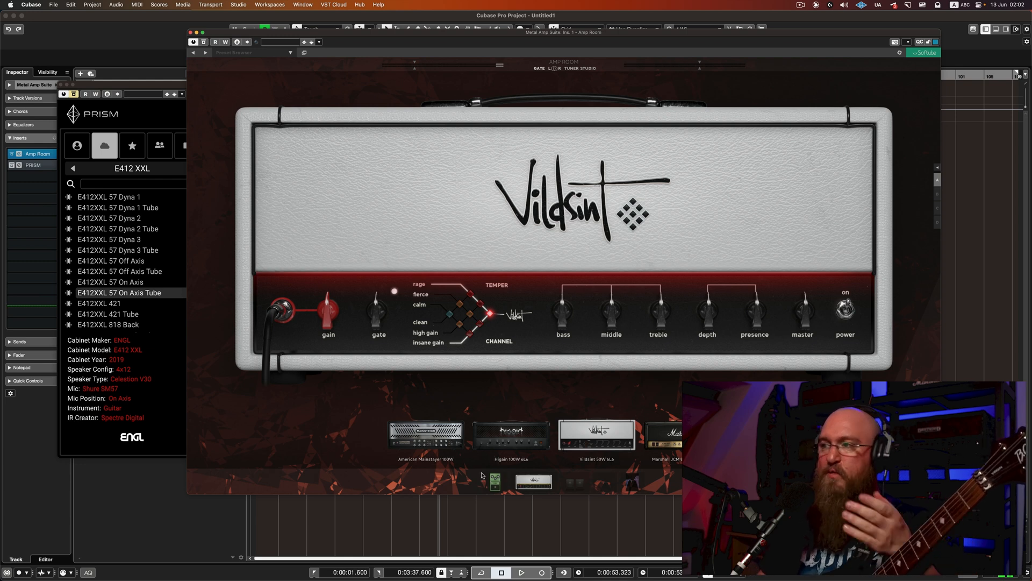
pyautogui.click(471, 314)
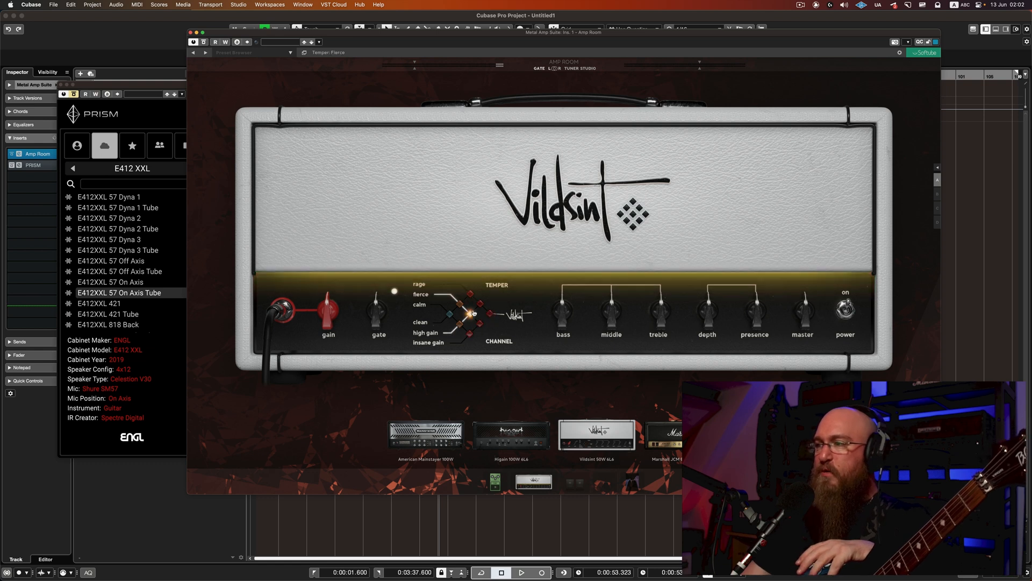
pyautogui.click(480, 323)
pyautogui.click(470, 334)
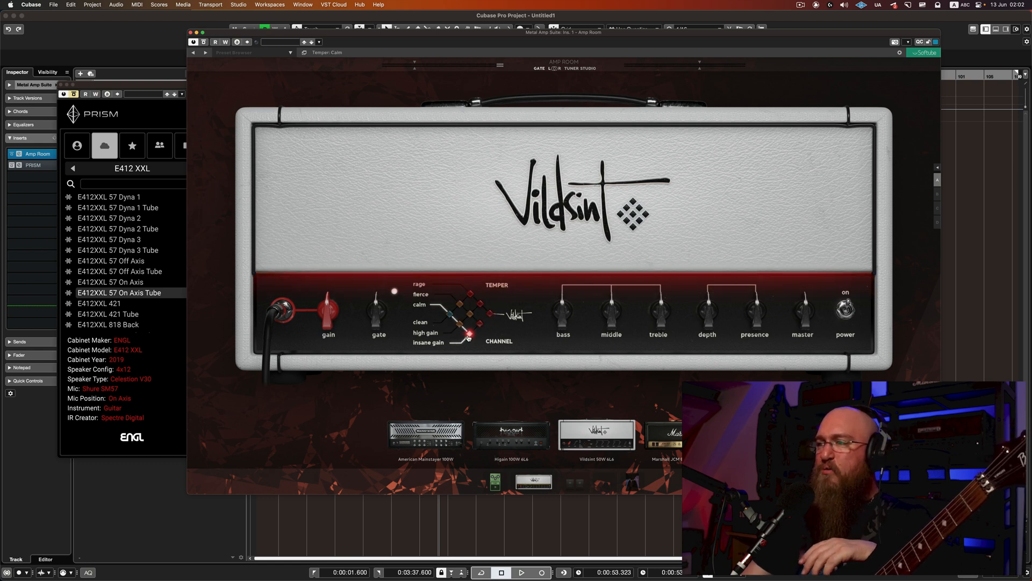
pyautogui.click(471, 334)
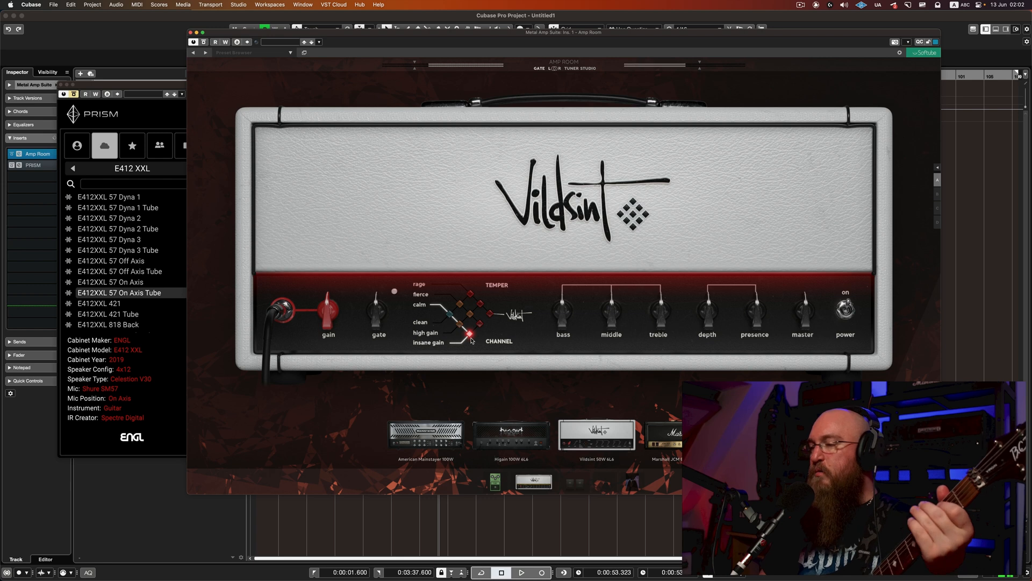
# Readjust the Vildsint's Master, Presence, Depth and tone controls, and replace the built-in cabinets with the PRISM insert.
pyautogui.moveTo(805, 309); pyautogui.dragTo(805, 347)
pyautogui.moveTo(756, 303); pyautogui.dragTo(572, 299)
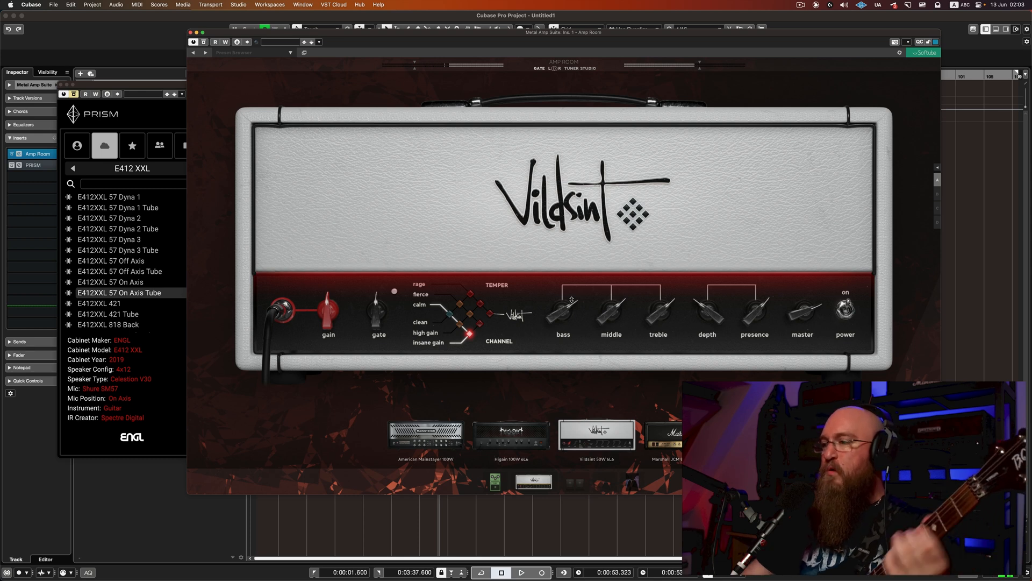
pyautogui.click(586, 480)
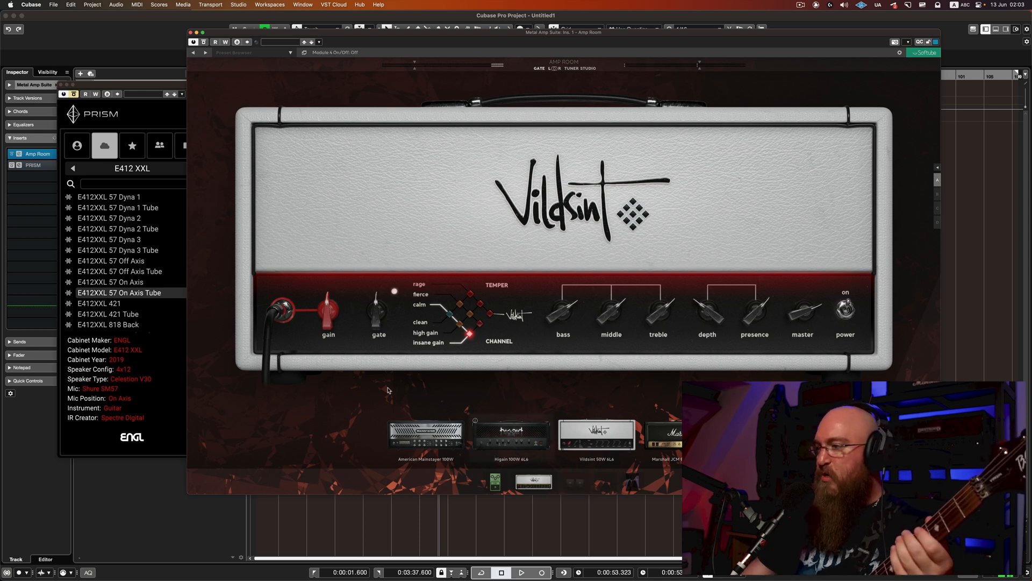
pyautogui.click(13, 167)
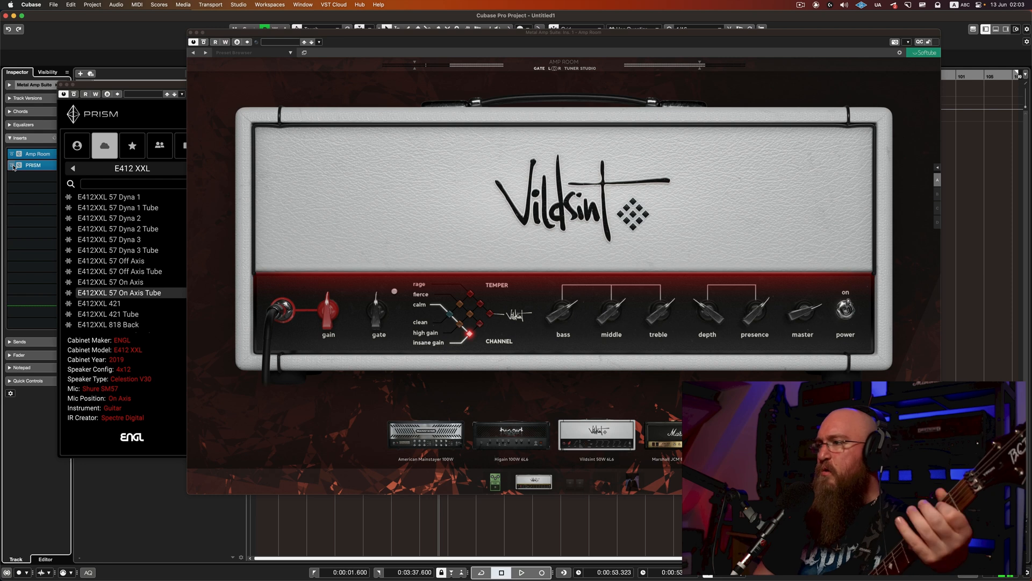
# Set the Vildsint's Presence to 5.7, centre its Depth, and reduce Treble, Middle and Bass for the PRISM IR.
pyautogui.moveTo(722, 327); pyautogui.dragTo(757, 314)
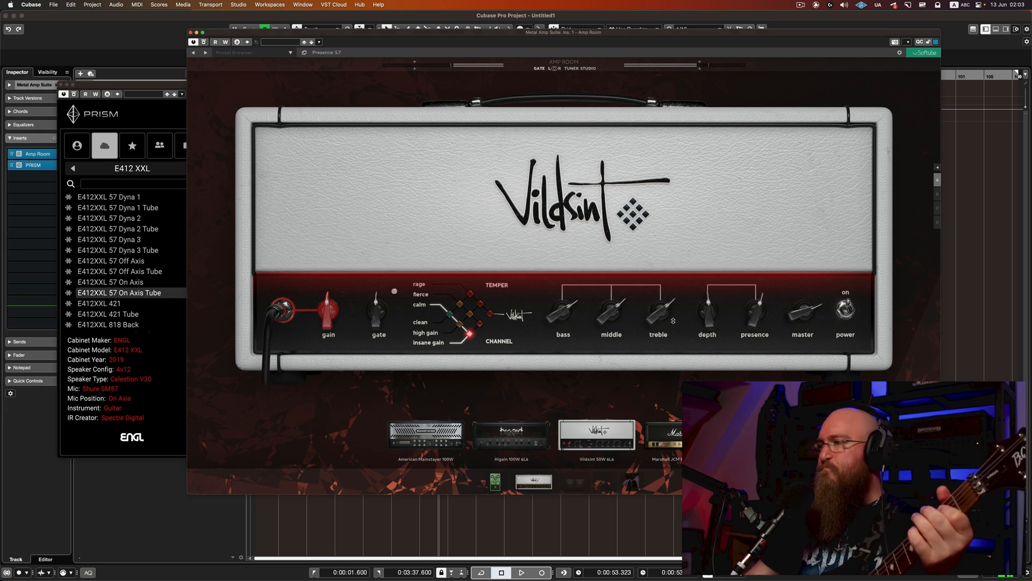
pyautogui.moveTo(665, 301)
pyautogui.mouseDown()
pyautogui.moveTo(665, 336)
pyautogui.moveTo(665, 314)
pyautogui.mouseUp()
pyautogui.moveTo(611, 301); pyautogui.dragTo(575, 315)
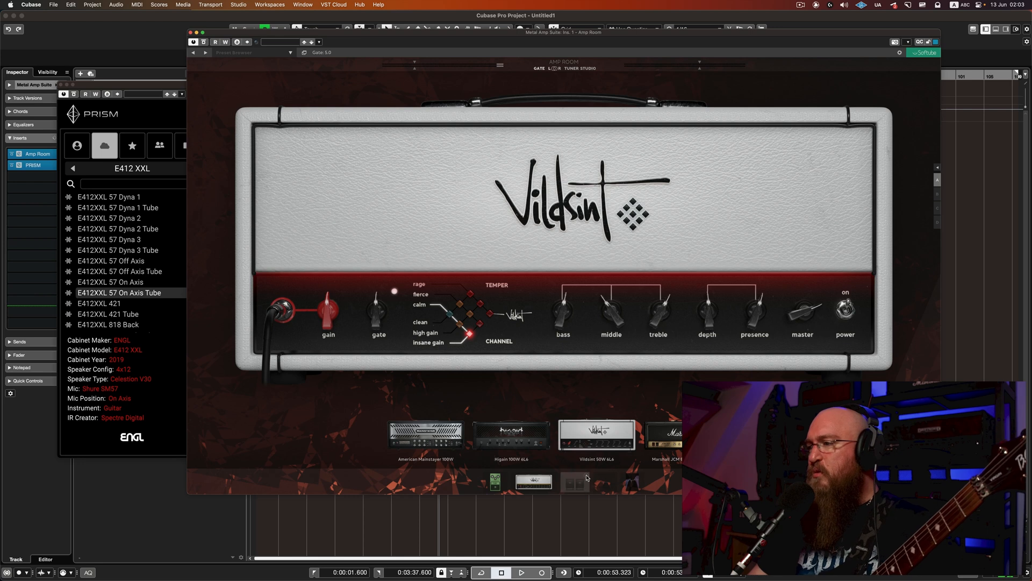
# Bypass PRISM, turn the Amp Room cabinets back on, and swap the Vildsint for the Marshall JCM 800.
pyautogui.click(12, 165)
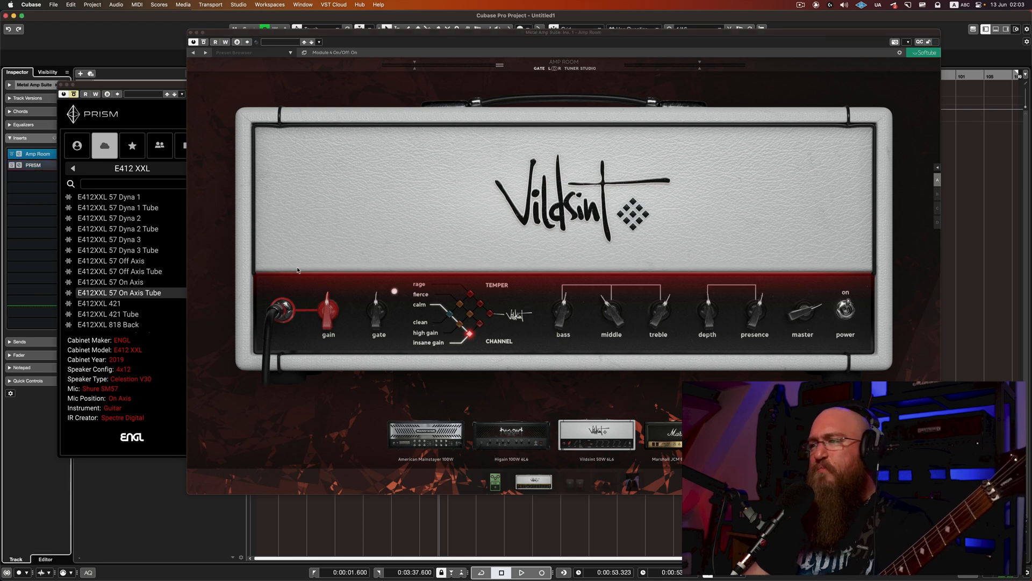
pyautogui.click(666, 435)
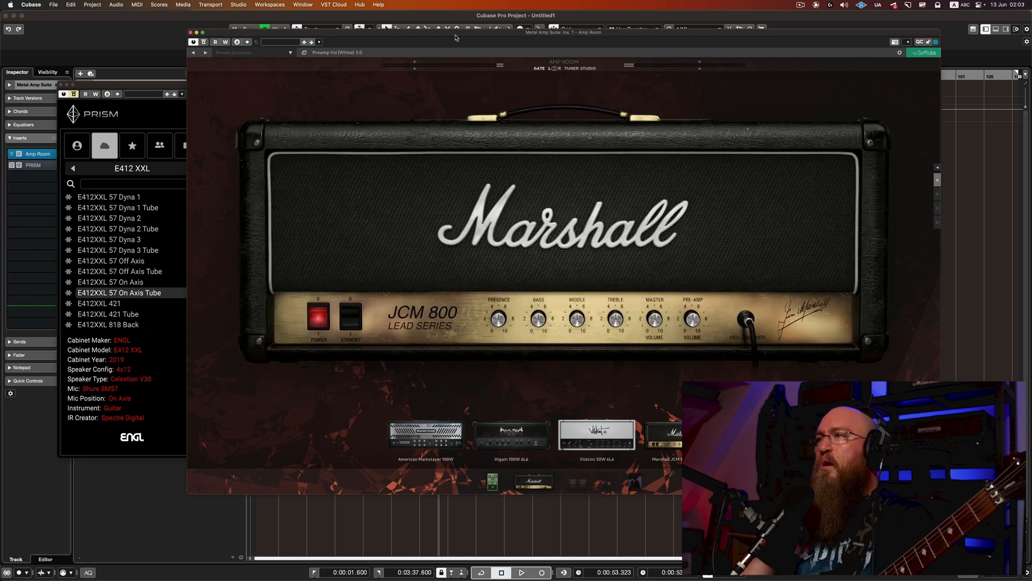
pyautogui.moveTo(457, 36); pyautogui.dragTo(290, 40)
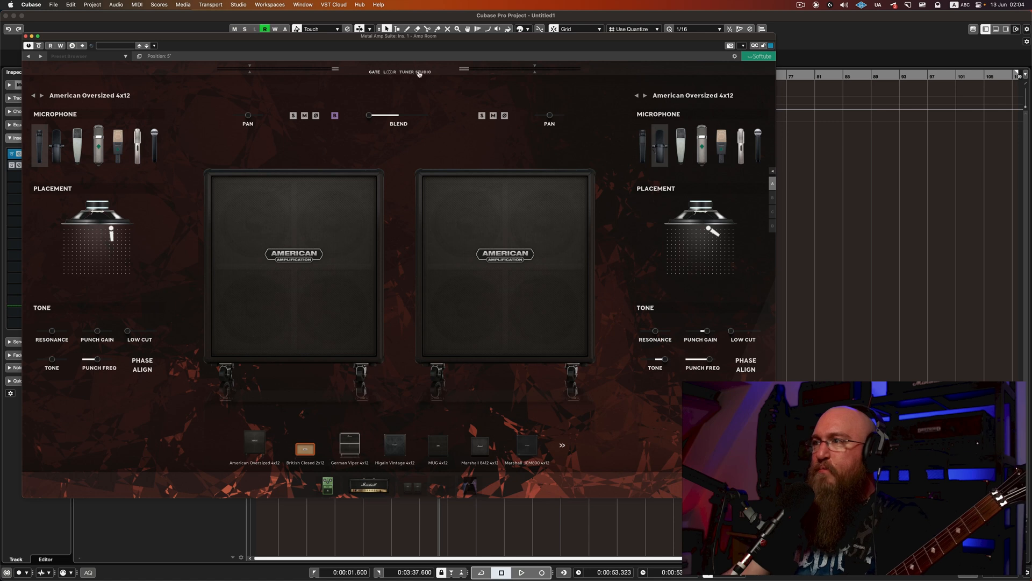
# Open the chain in Studio mode, remove its Parametric EQ, and try to switch back to Suite mode.
pyautogui.click(423, 74)
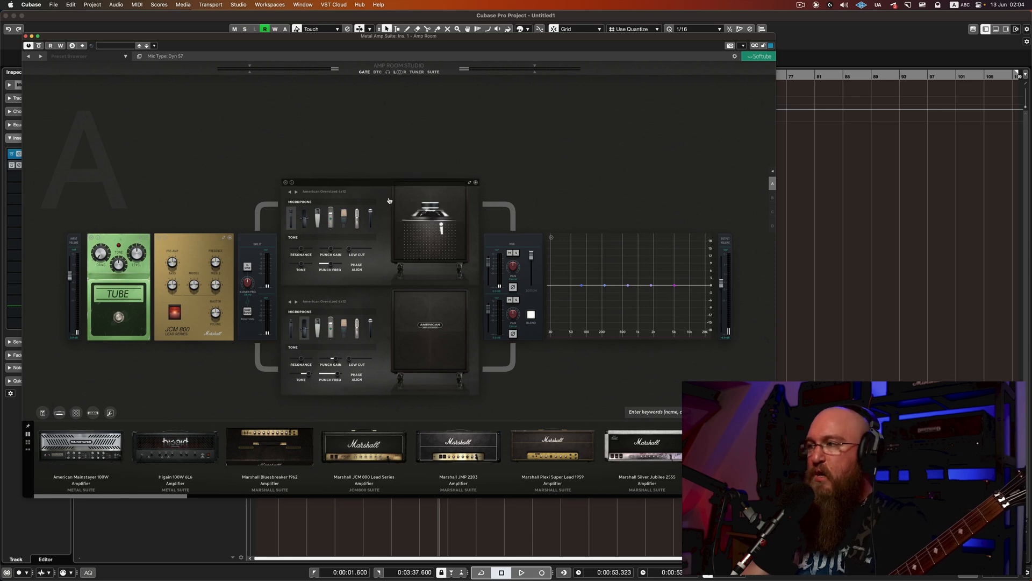
pyautogui.click(552, 238)
pyautogui.moveTo(433, 73)
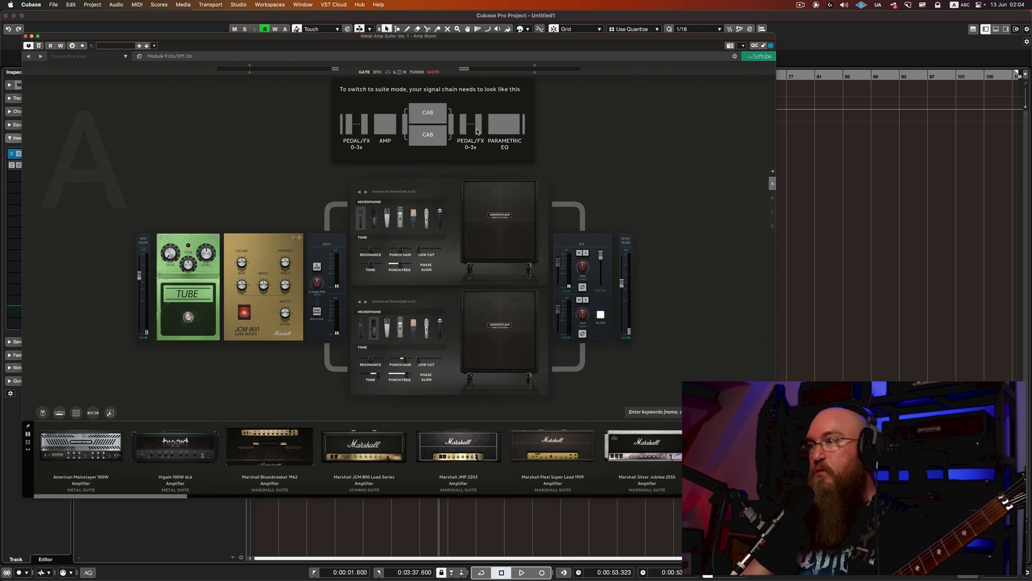
pyautogui.click(435, 73)
pyautogui.click(435, 73)
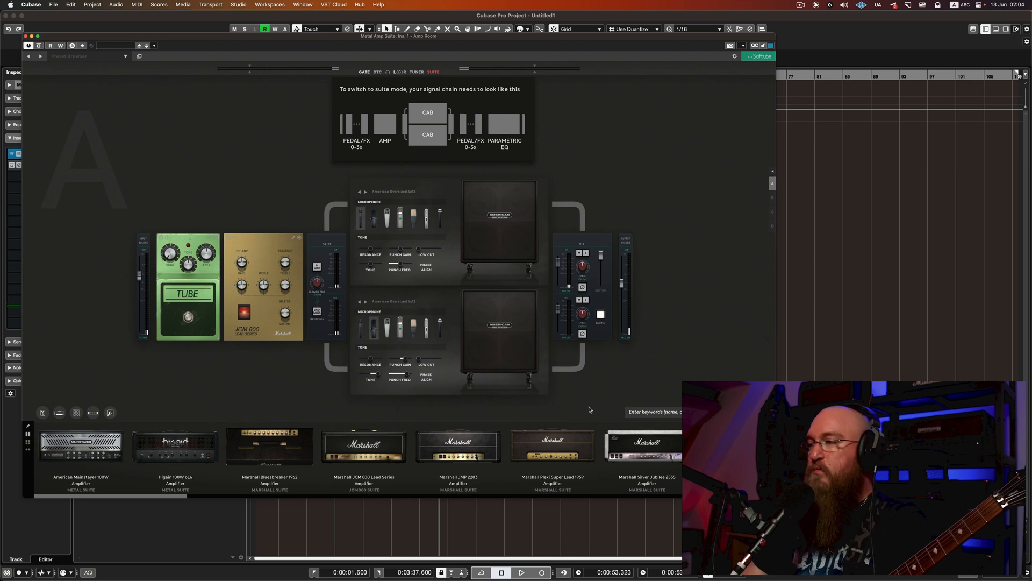
# Restore the Softube Parametric EQ after the cabinets, and insert the American Class A 55 EQ and 25 Comp before it.
pyautogui.click(57, 415)
pyautogui.click(77, 413)
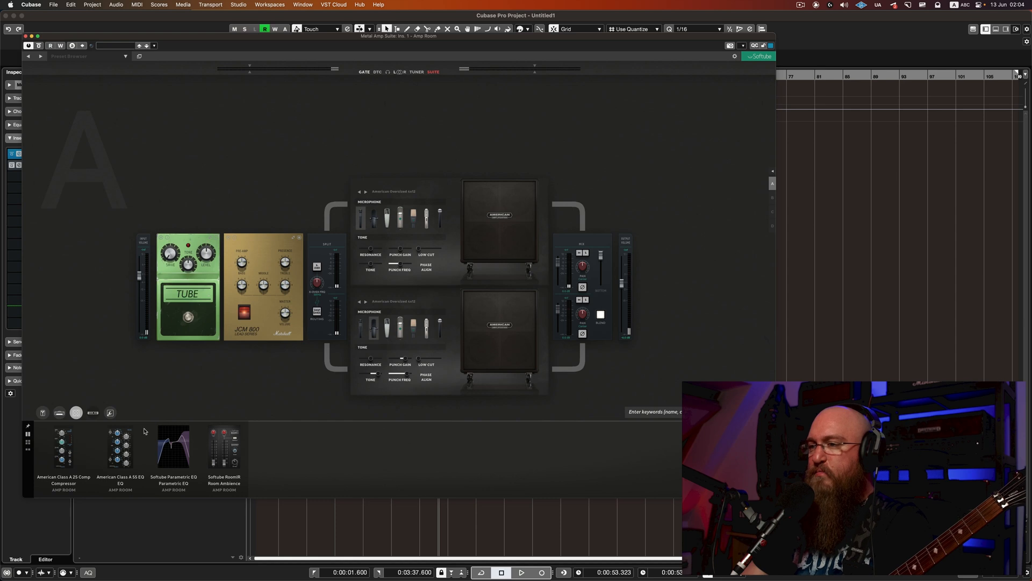
pyautogui.moveTo(173, 447); pyautogui.dragTo(643, 277)
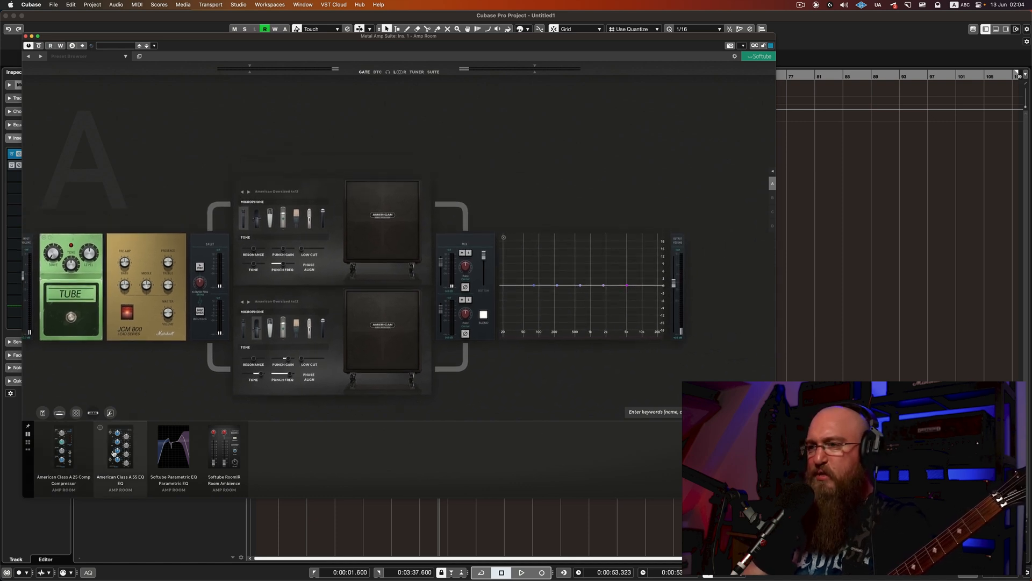
pyautogui.moveTo(120, 446); pyautogui.dragTo(549, 288)
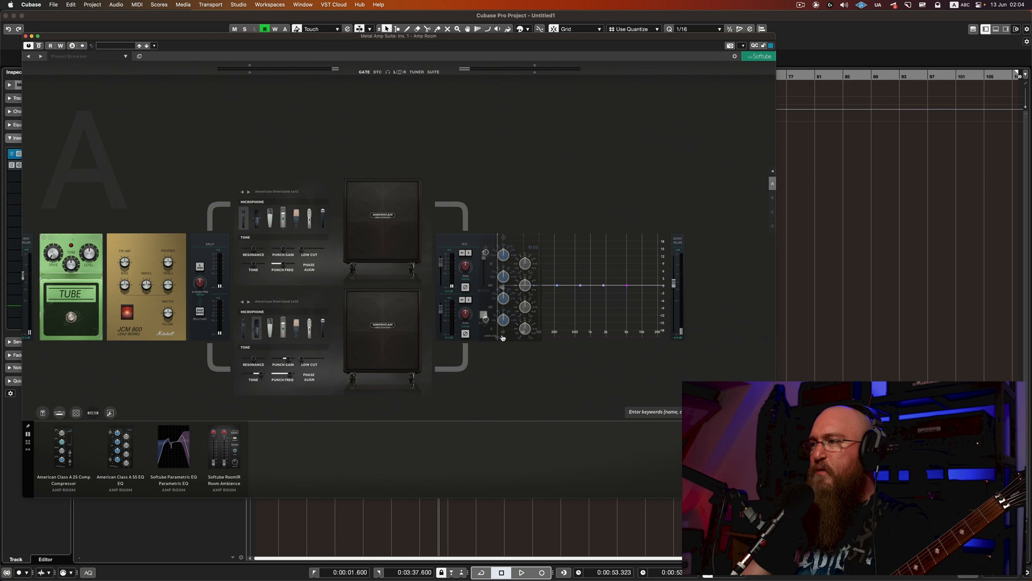
pyautogui.moveTo(45, 476); pyautogui.dragTo(560, 289)
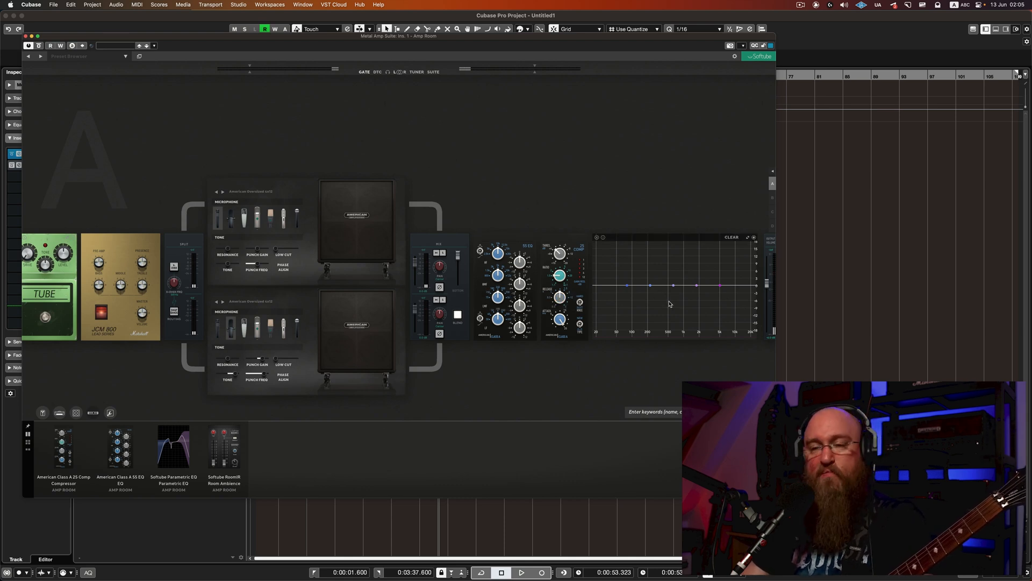
# Return to Suite mode and show the 55 EQ and 25 Comp modules and the Parametric EQ.
pyautogui.click(433, 72)
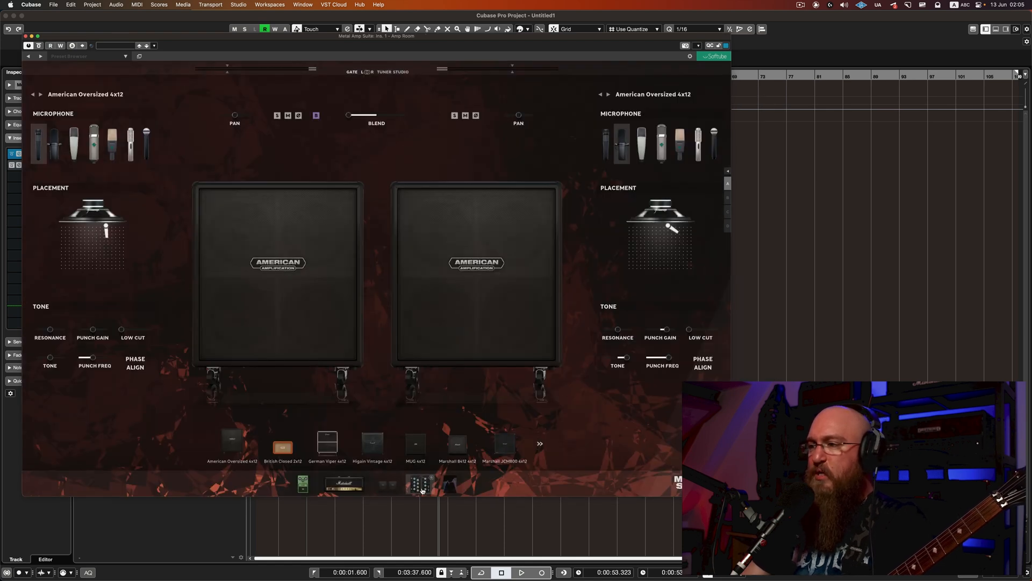
pyautogui.click(387, 485)
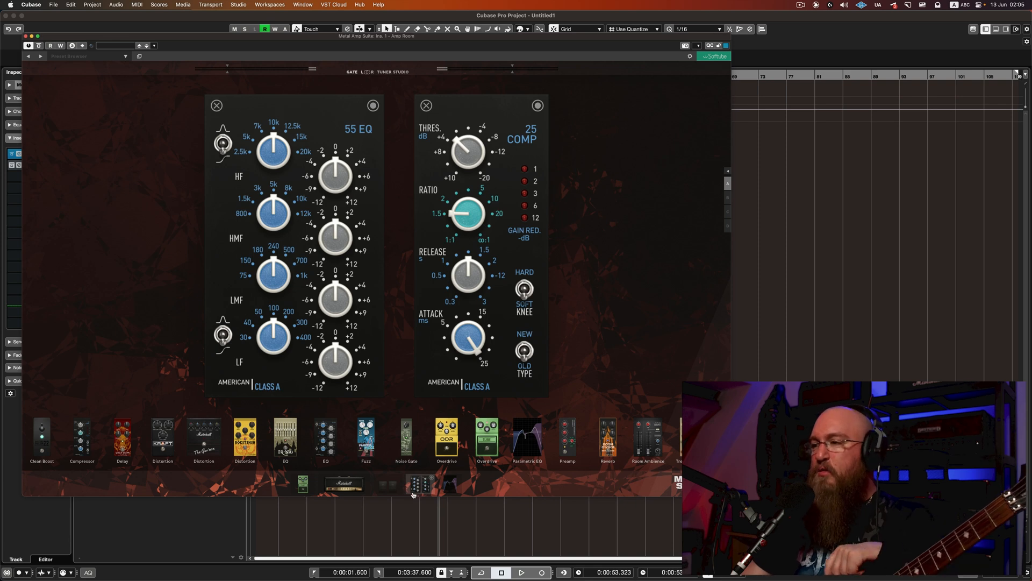
pyautogui.click(450, 489)
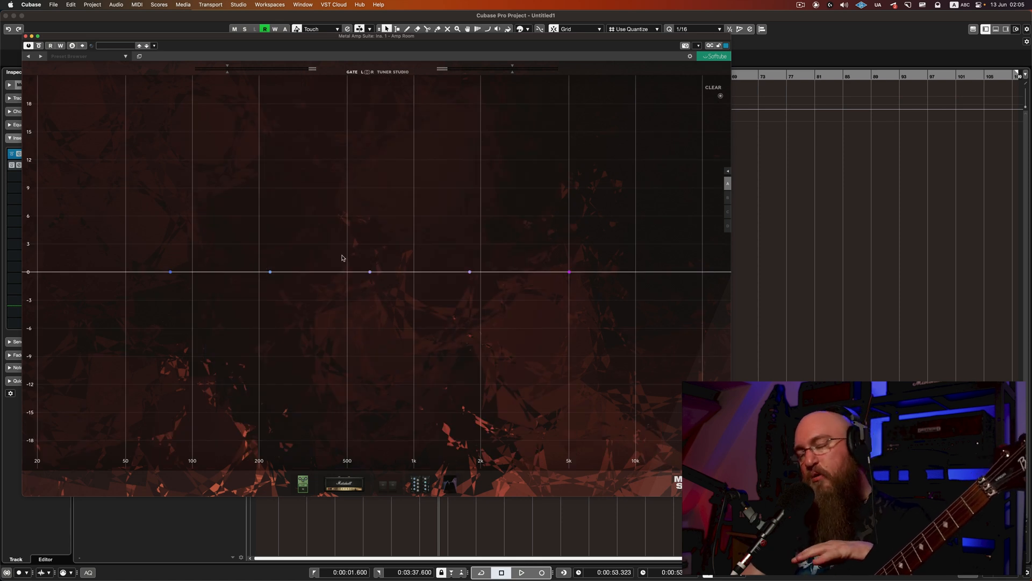
pyautogui.moveTo(309, 38); pyautogui.dragTo(331, 37)
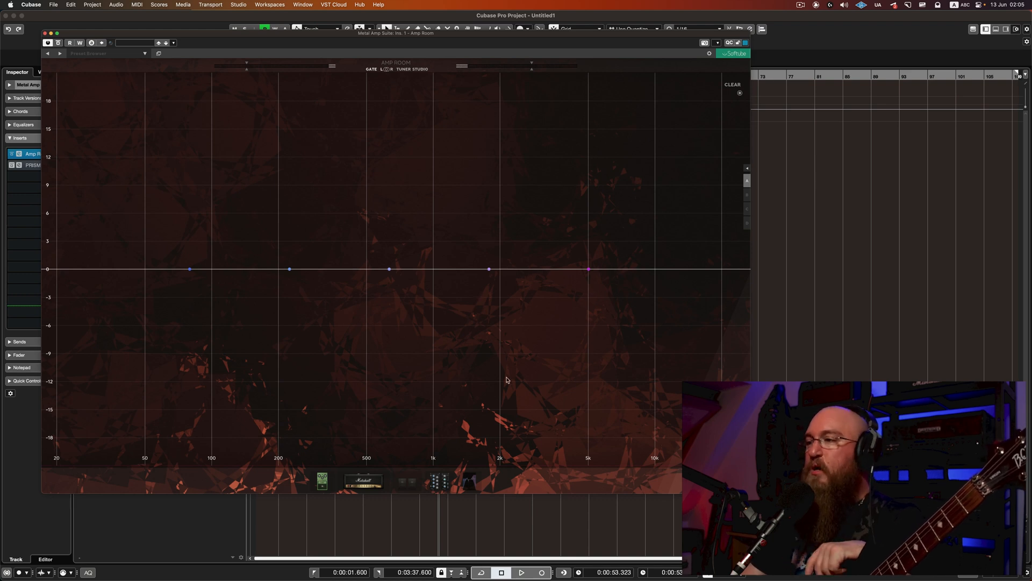
# Replace the first American Oversized cabinet with the Marshall 1960TV 4x12, and show the JCM 800 amp again.
pyautogui.click(406, 484)
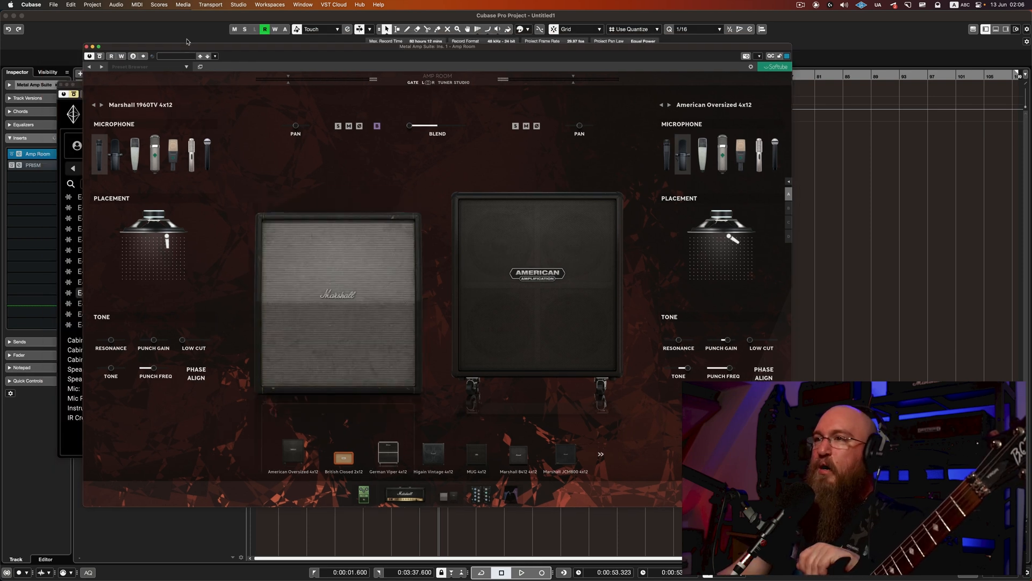
pyautogui.moveTo(208, 50); pyautogui.dragTo(144, 41)
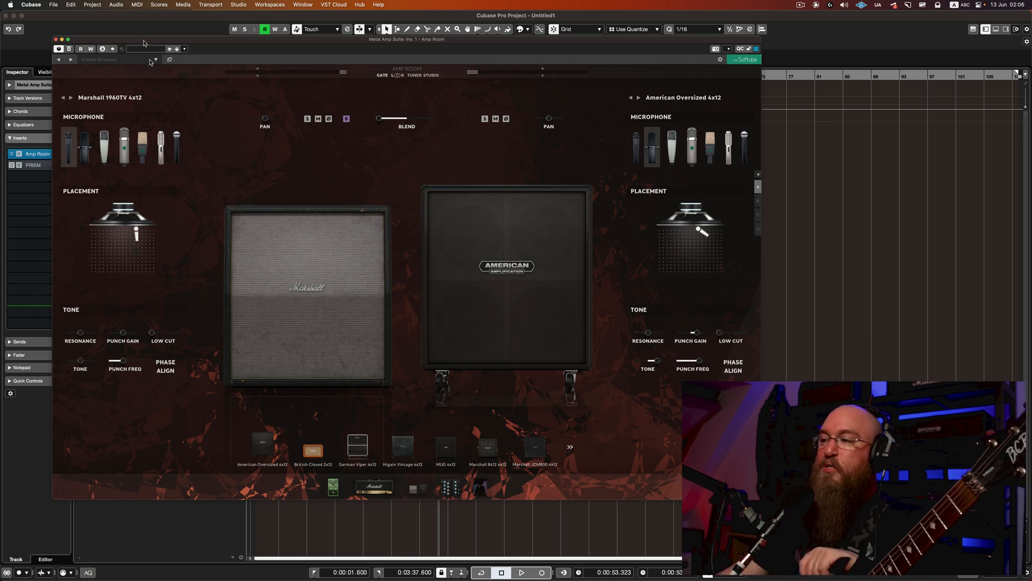
pyautogui.click(375, 487)
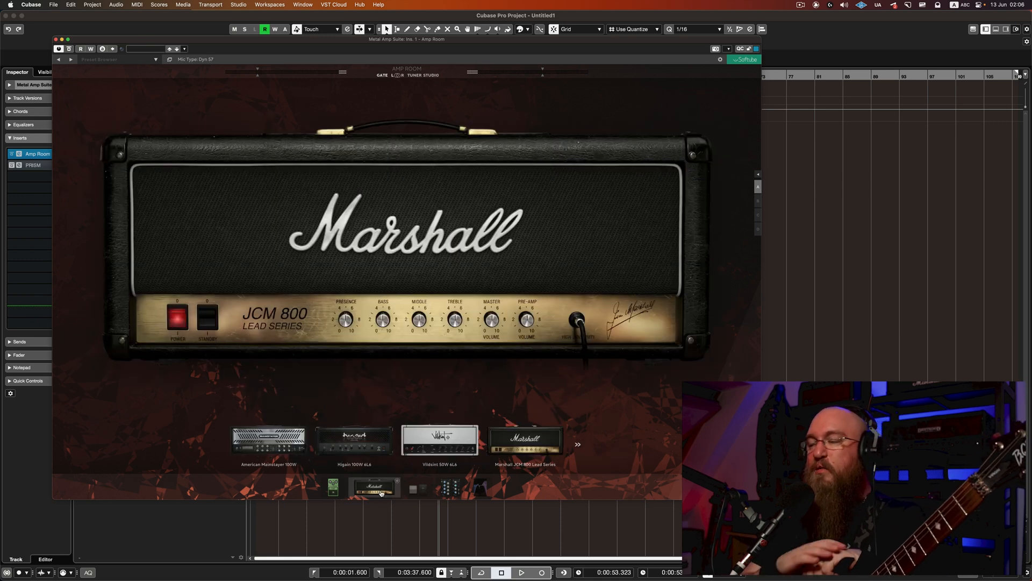